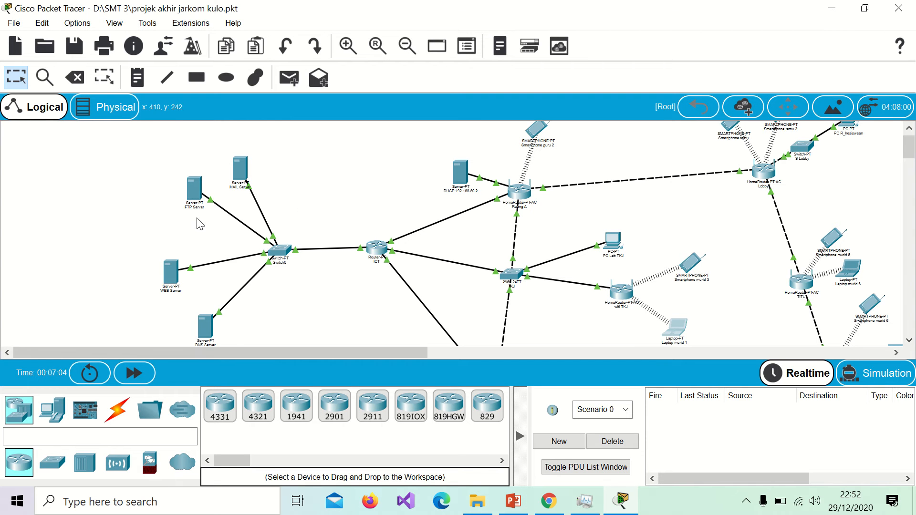
Step: Pan and scroll around the network topology to locate the wireless routers
scroll(233, 337, down, 3)
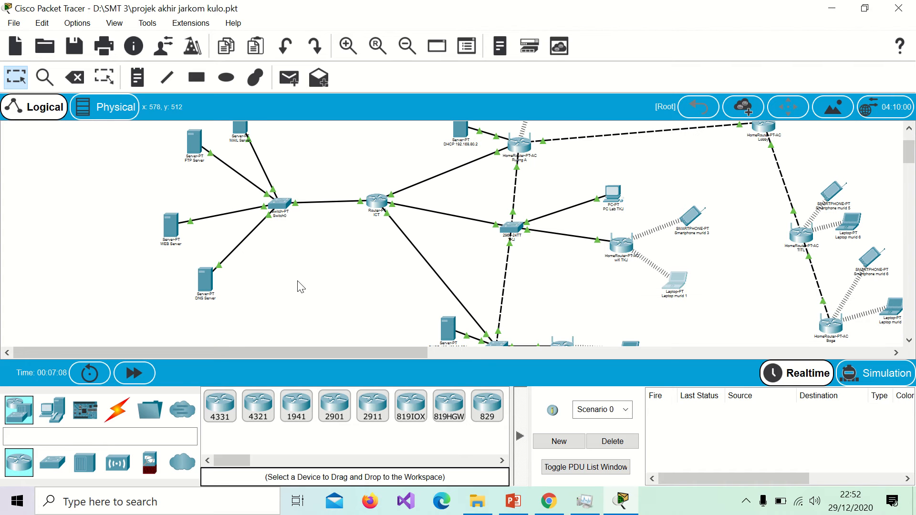
scroll(463, 140, up, 1)
scroll(463, 139, up, 2)
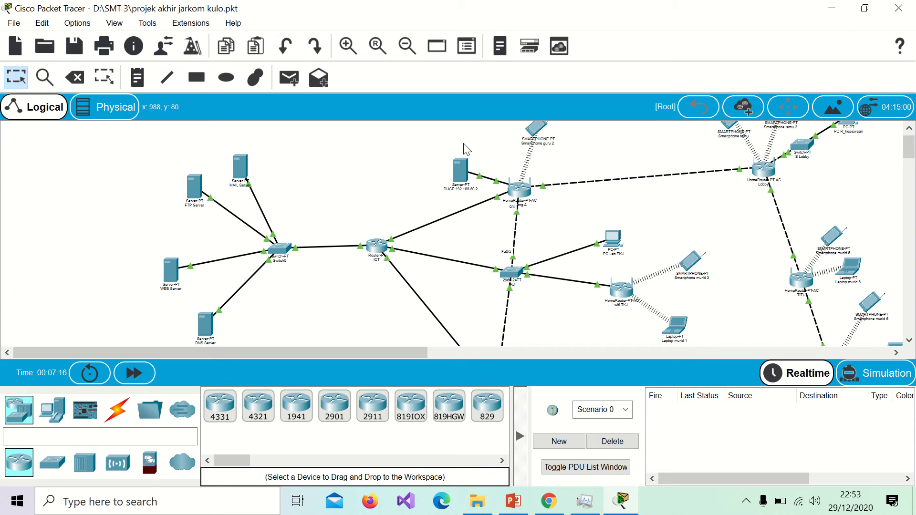
scroll(614, 166, right, 3)
scroll(612, 161, right, 4)
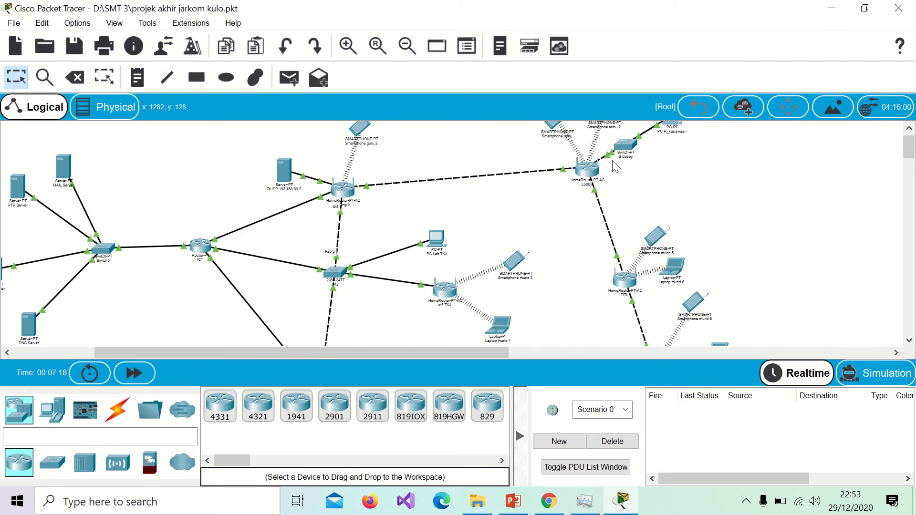
scroll(612, 161, up, 1)
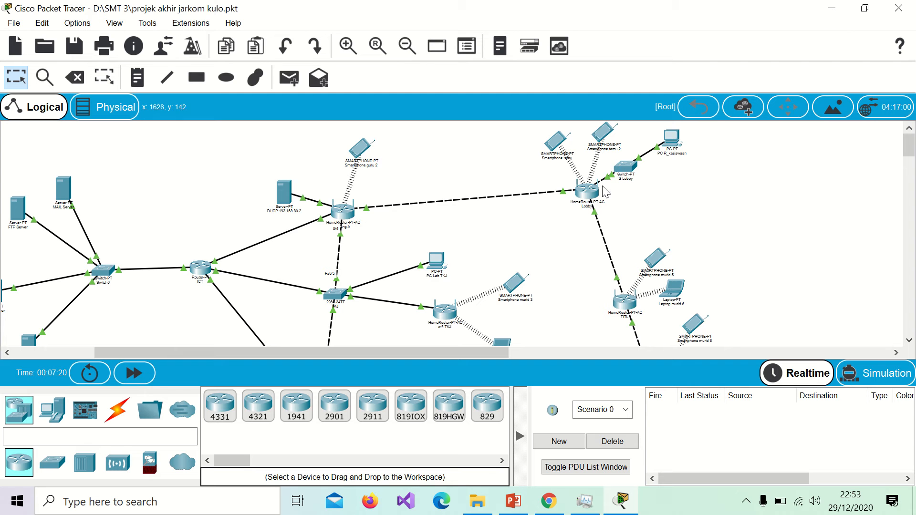
scroll(630, 200, down, 3)
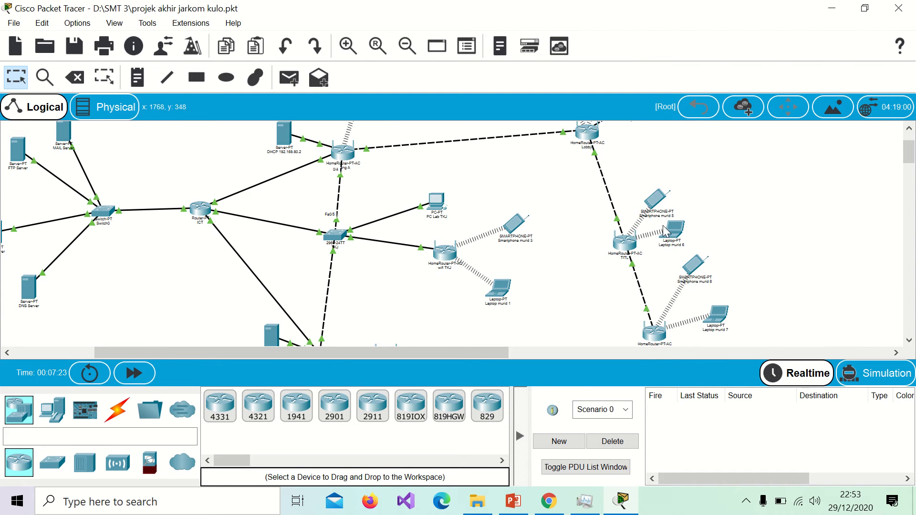
scroll(649, 236, down, 4)
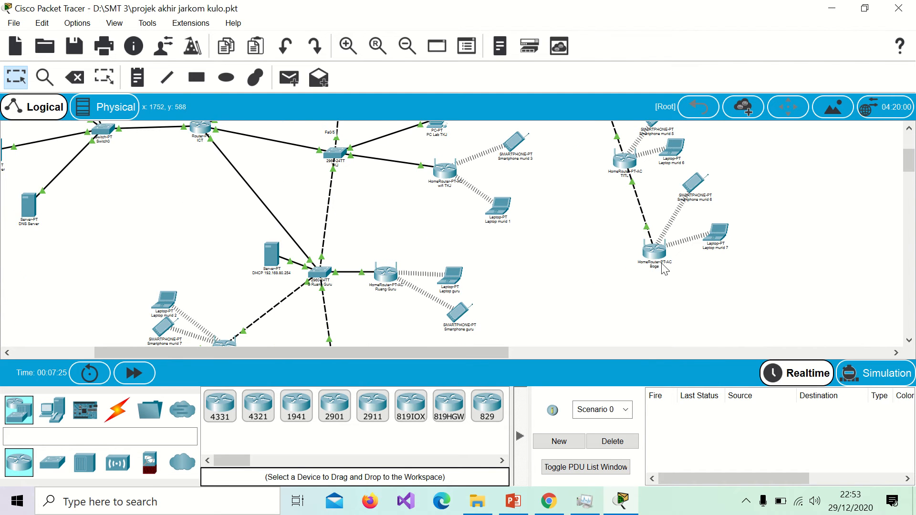
scroll(508, 186, up, 2)
scroll(509, 186, up, 1)
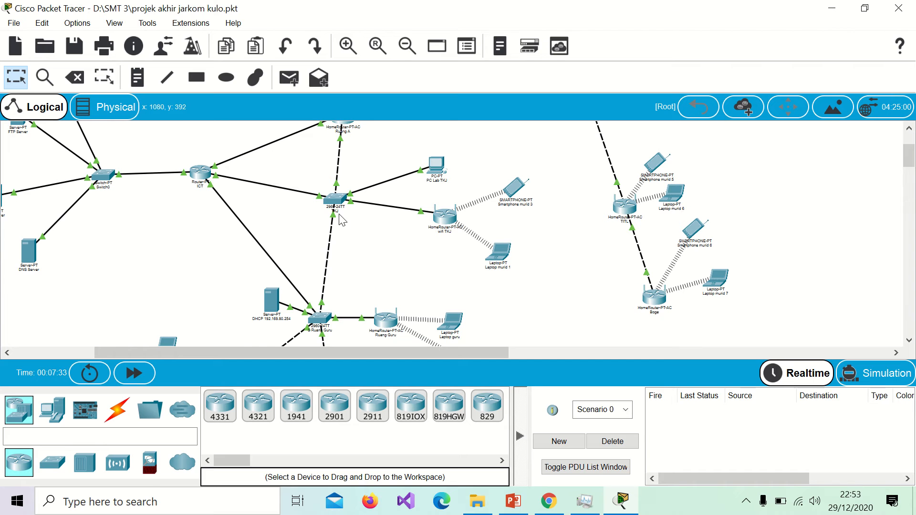
scroll(365, 226, down, 4)
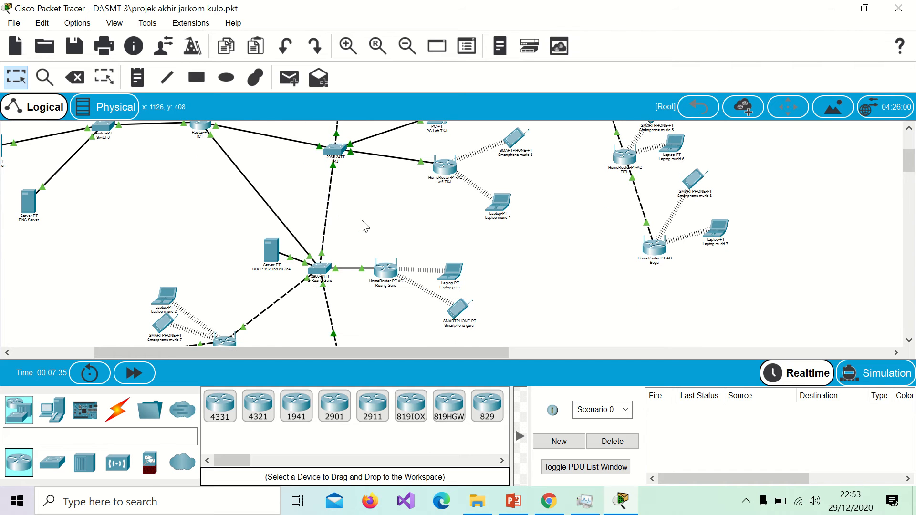
scroll(341, 300, down, 4)
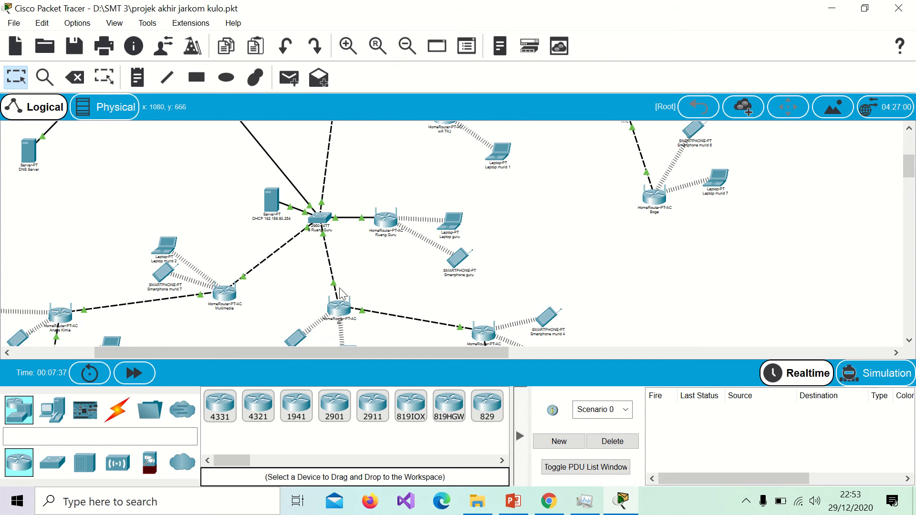
scroll(272, 272, down, 4)
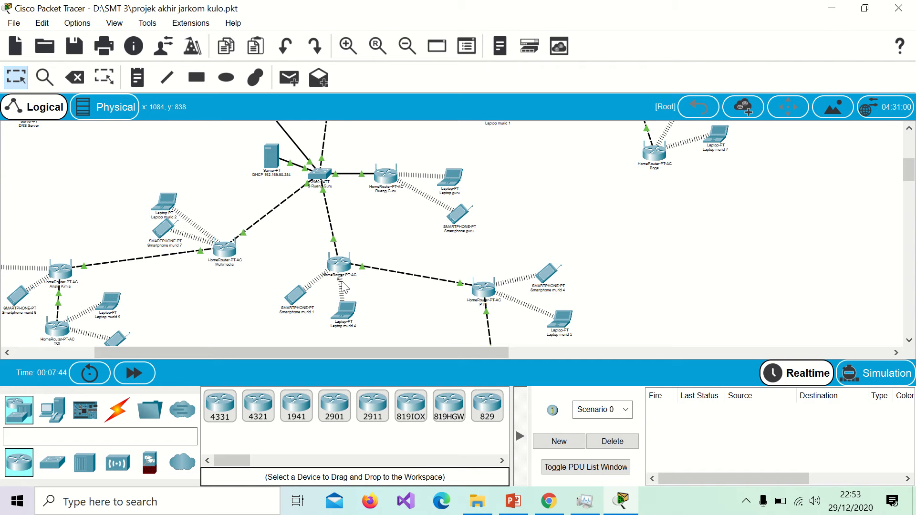
scroll(504, 296, down, 2)
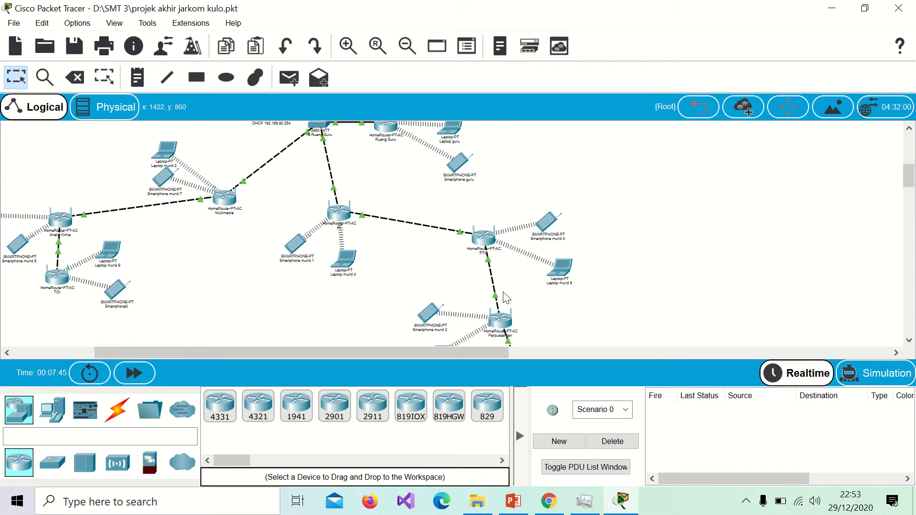
scroll(499, 263, down, 3)
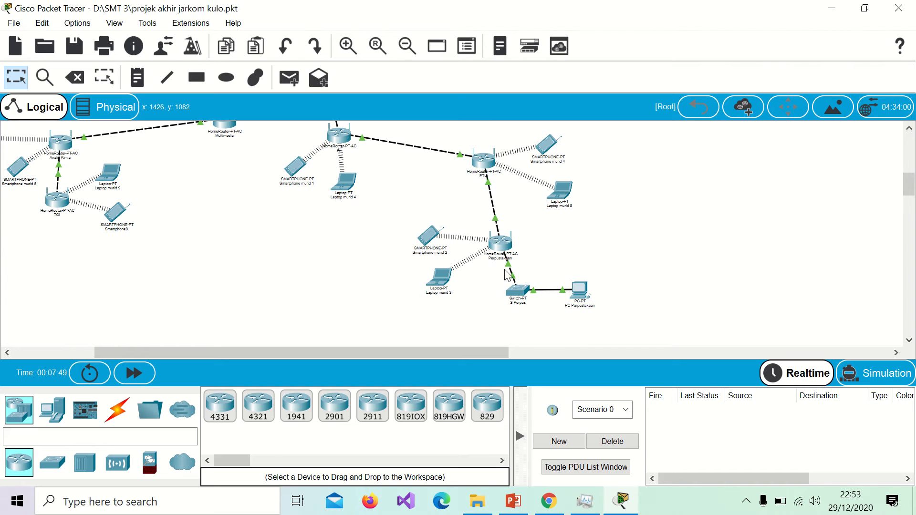
scroll(506, 275, up, 6)
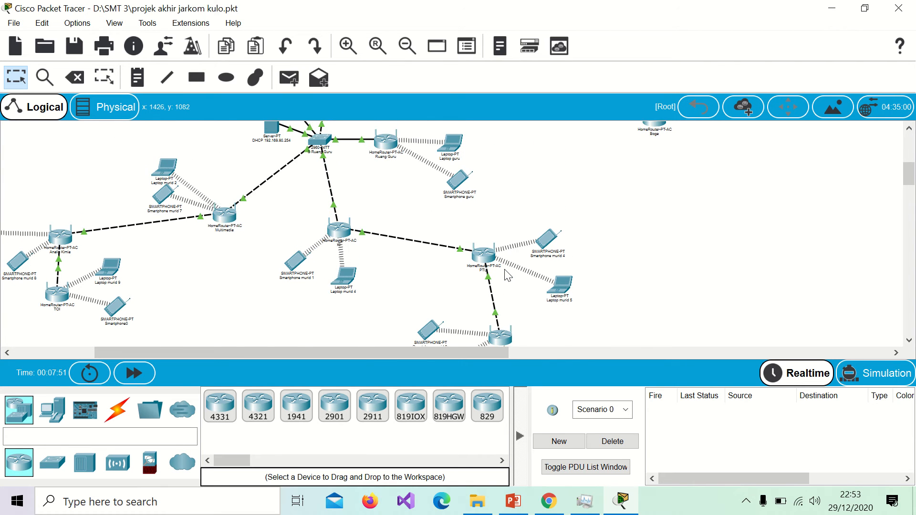
scroll(508, 275, up, 8)
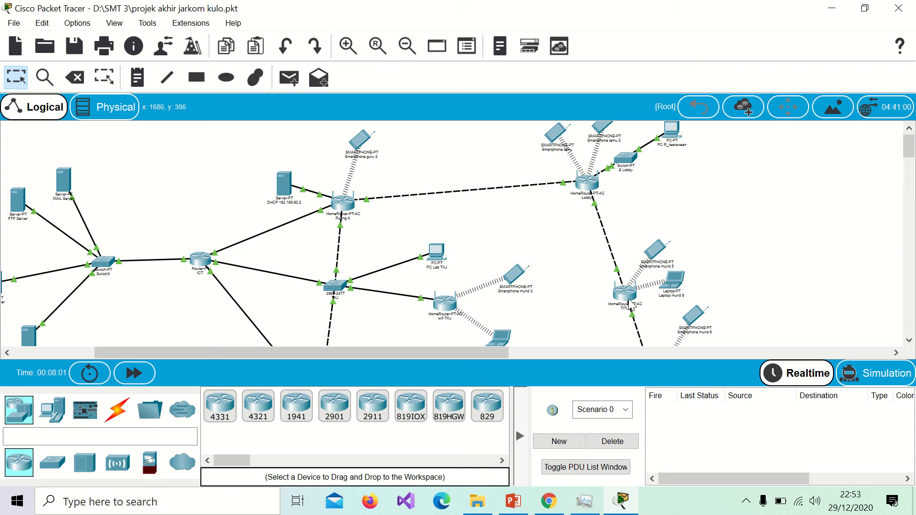
mouse_move(631, 304)
scroll(459, 174, down, 1)
scroll(459, 174, down, 2)
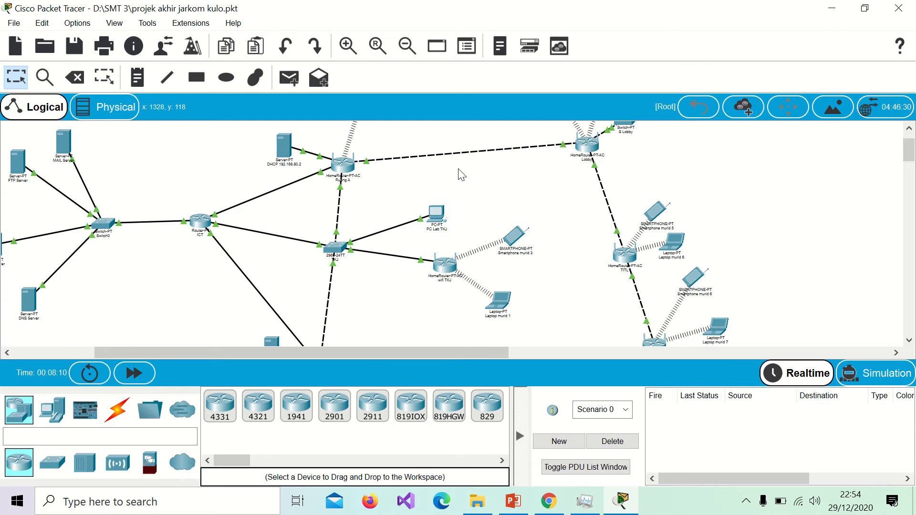
Step: Check the Ruang A router: keep Wireless AP connection and 2.4 GHz network named Ruang A
click(349, 163)
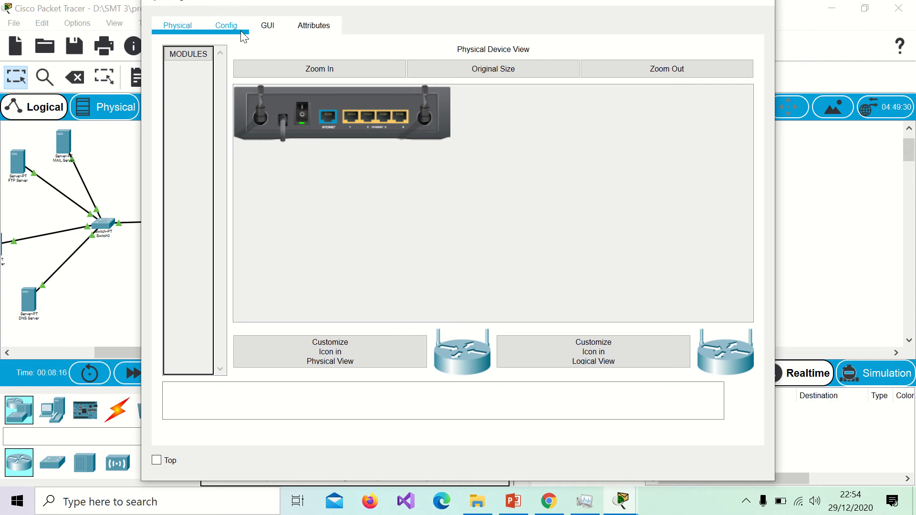
click(269, 29)
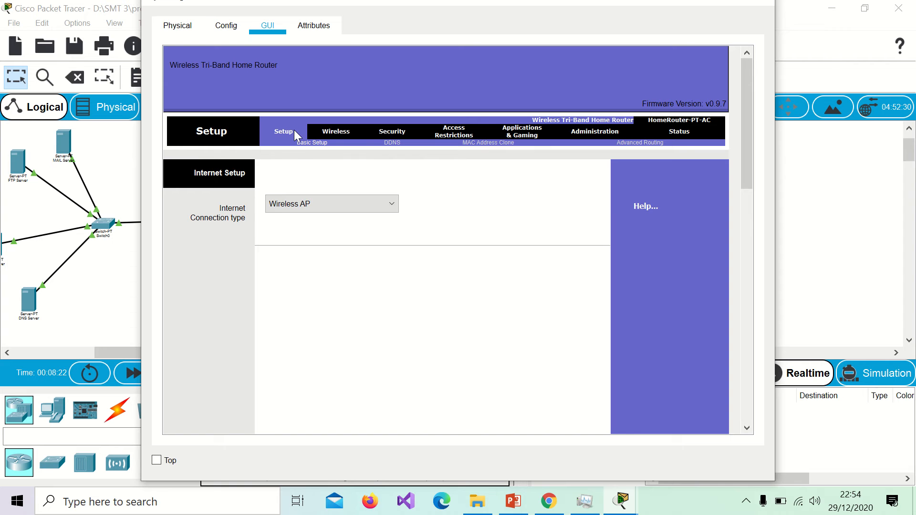
click(396, 206)
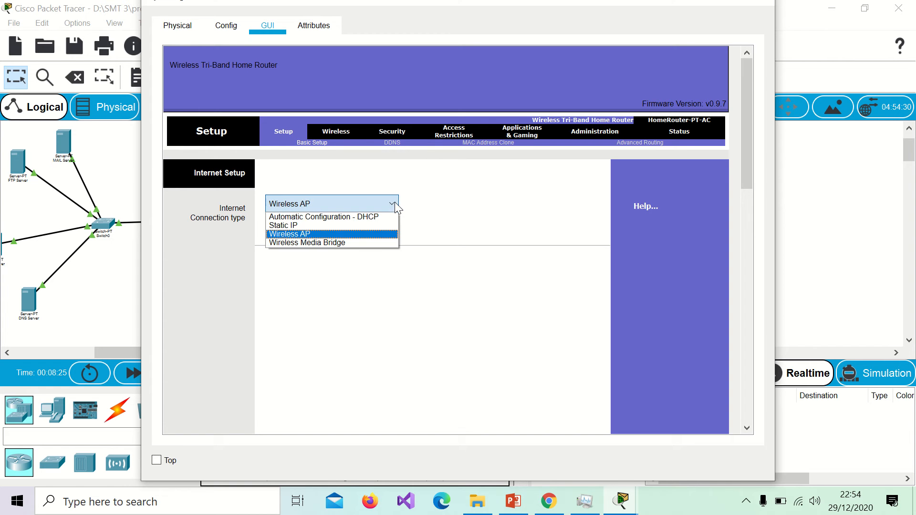
click(378, 239)
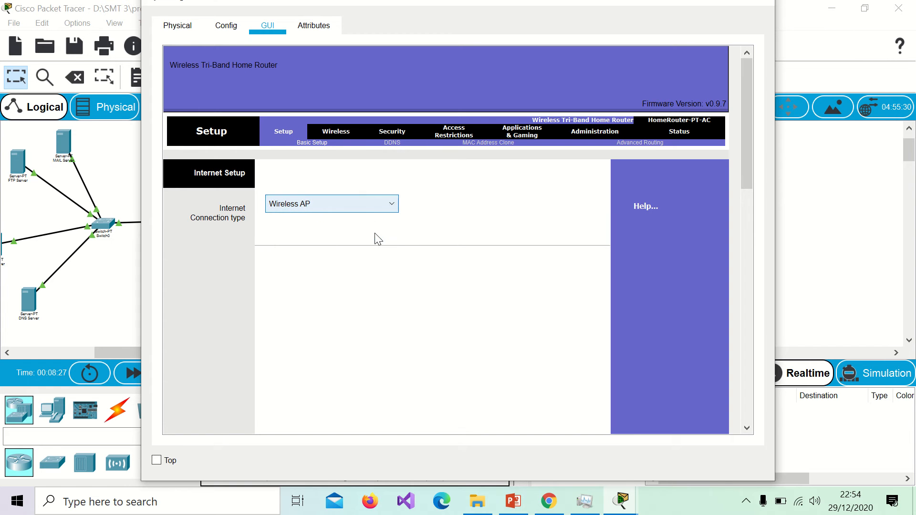
click(337, 134)
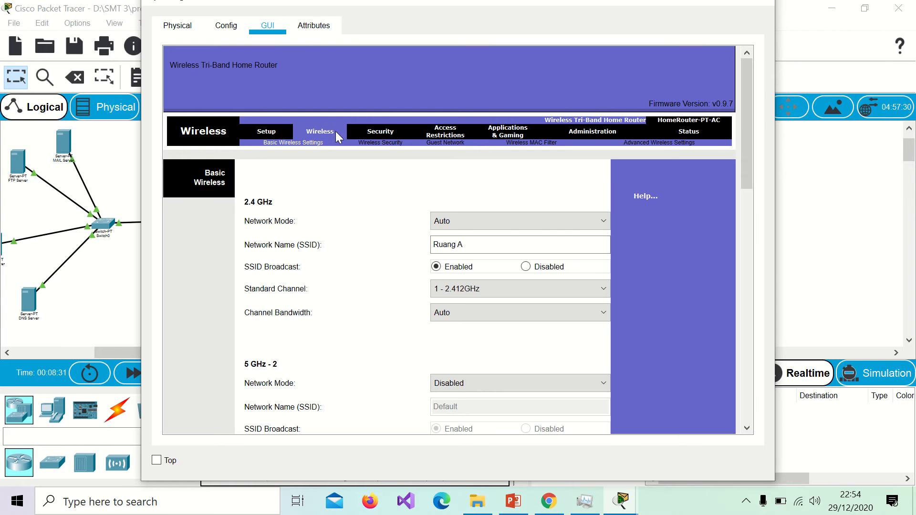
scroll(379, 209, down, 3)
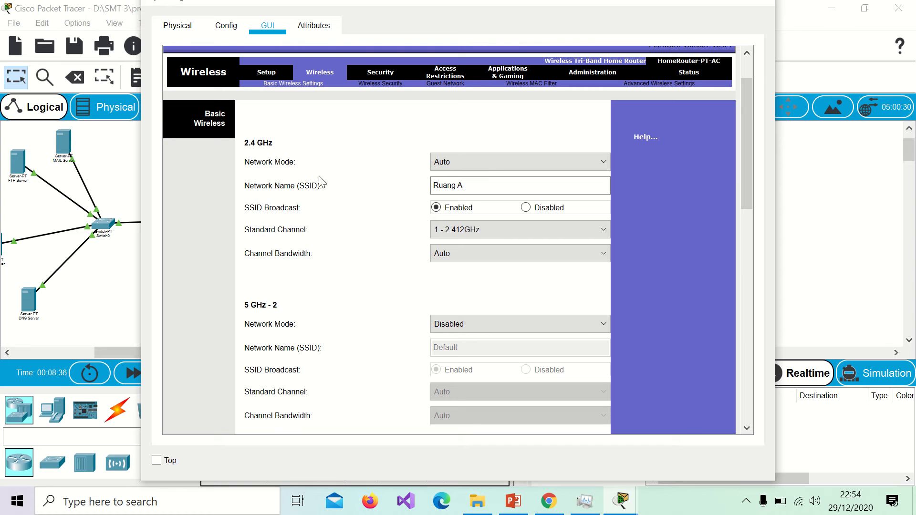
click(468, 186)
scroll(394, 199, down, 3)
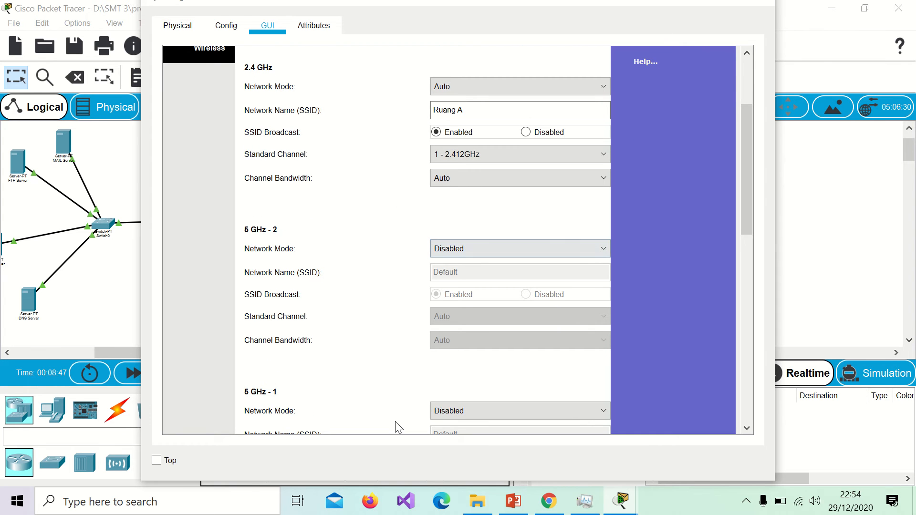
scroll(395, 421, down, 5)
scroll(412, 350, up, 10)
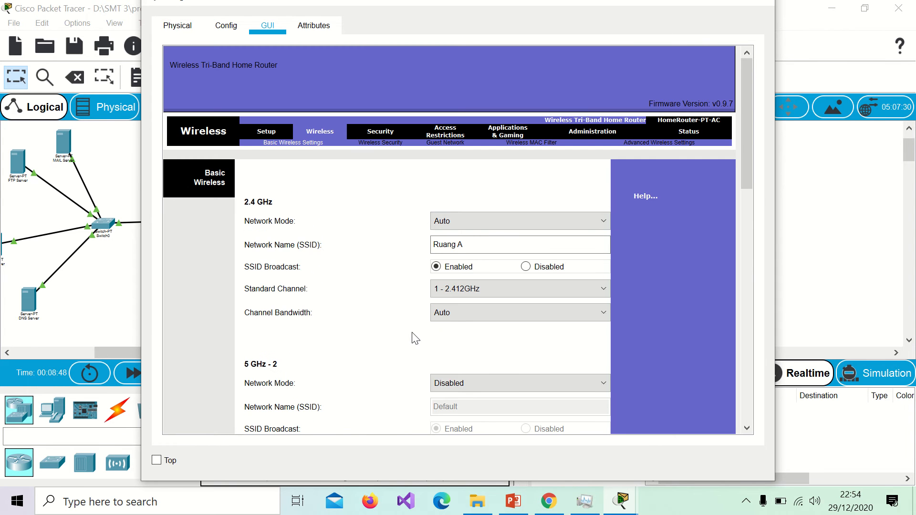
click(762, 2)
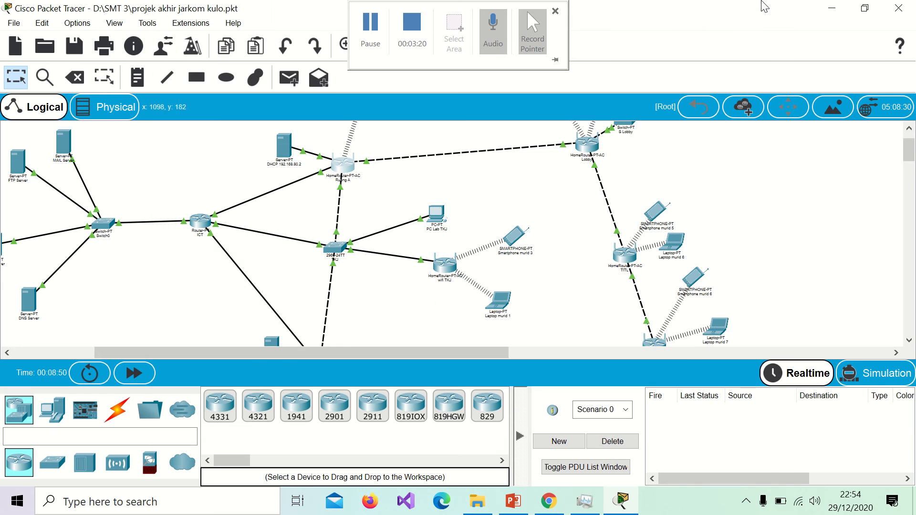
Step: Check the Lobby router's 2.4 GHz network named Lobby, then close its window
scroll(657, 182, left, 3)
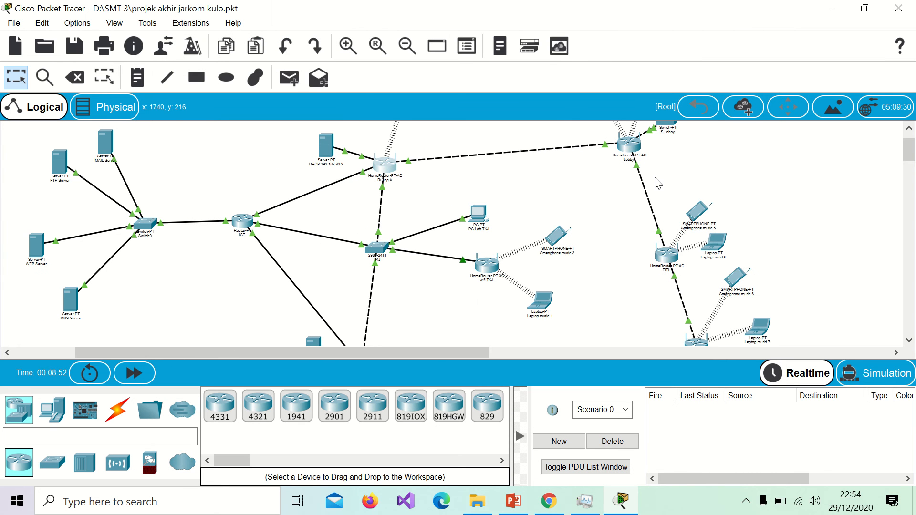
click(628, 149)
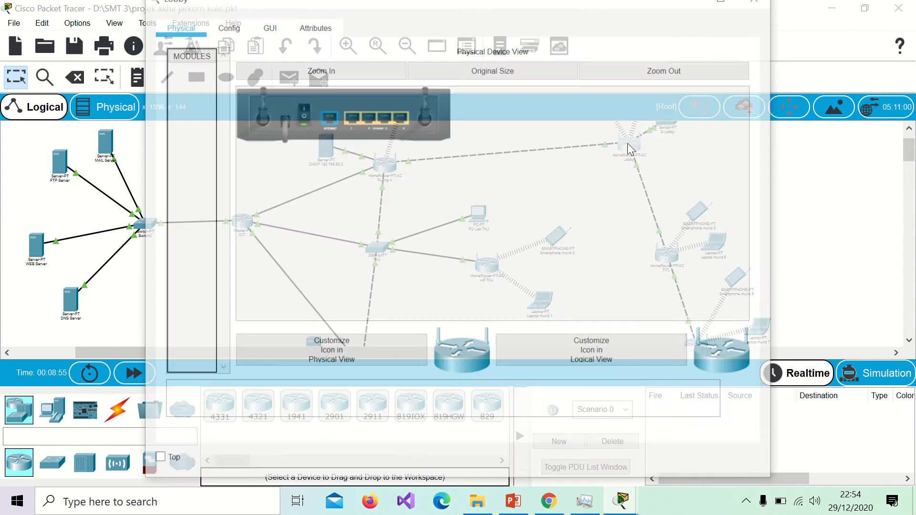
click(276, 34)
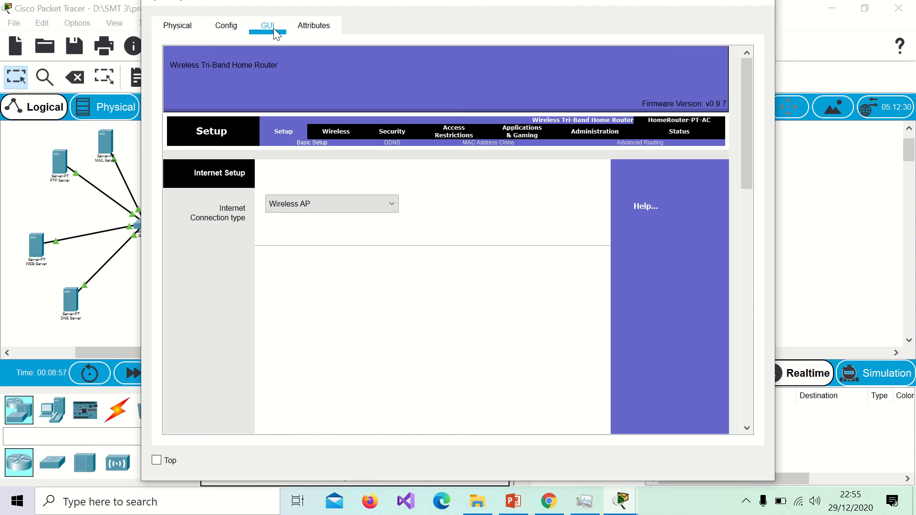
click(336, 131)
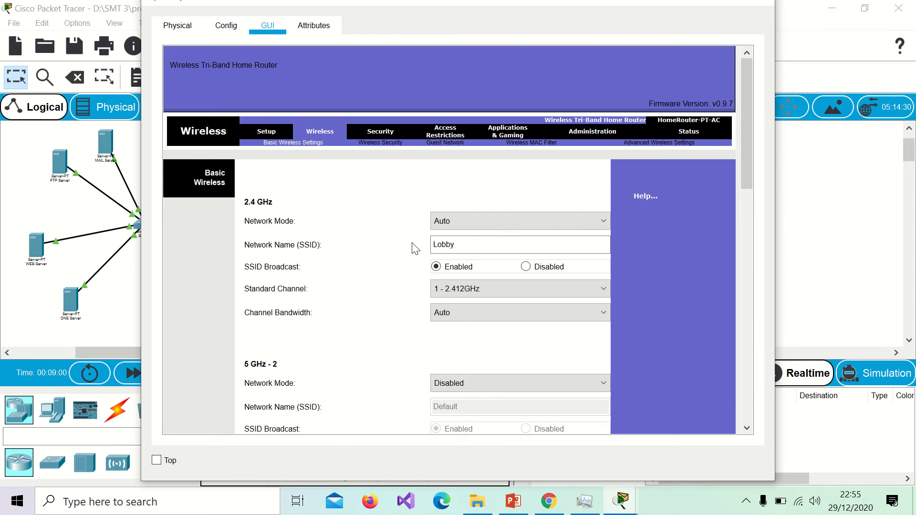
scroll(414, 253, down, 6)
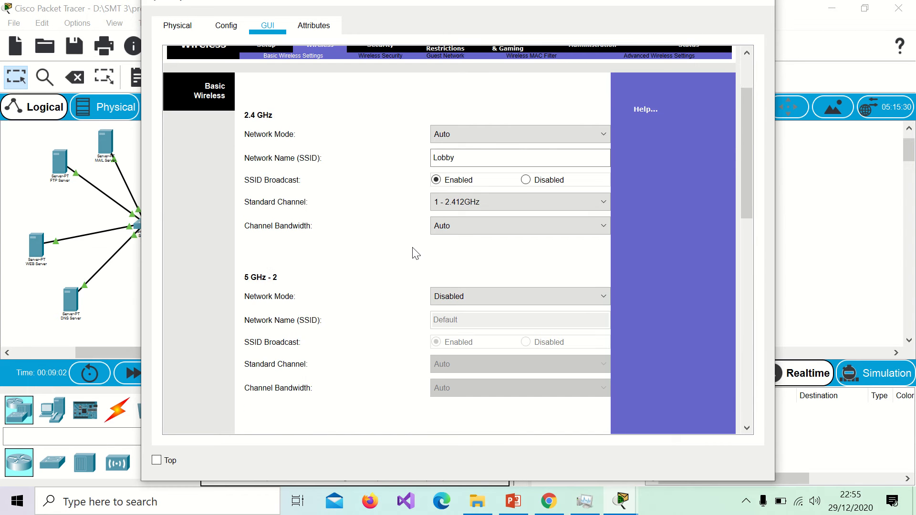
scroll(682, 116, up, 6)
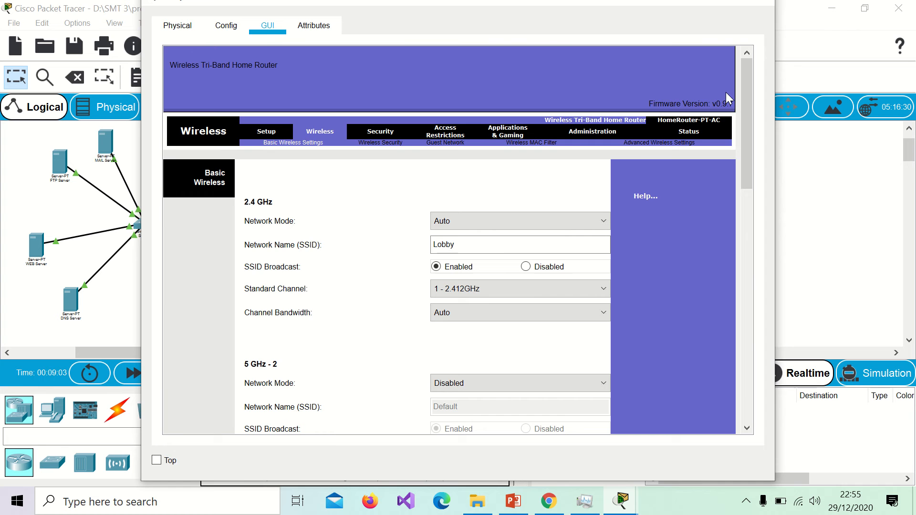
click(764, 4)
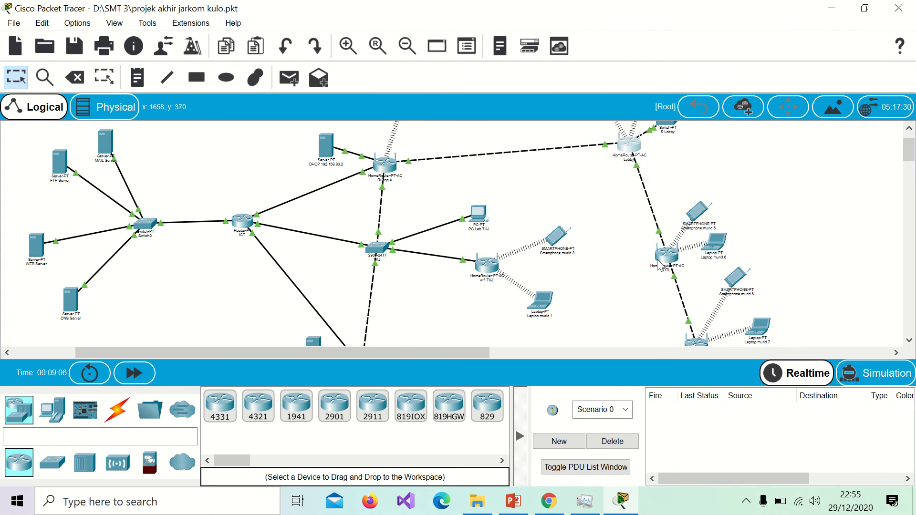
Step: View the DHCP server's static IP: 192.168.87.2, mask 255.255.255.128, gateway 45.45.87.1, DNS 45.45.87.9
mouse_move(660, 268)
scroll(661, 268, up, 1)
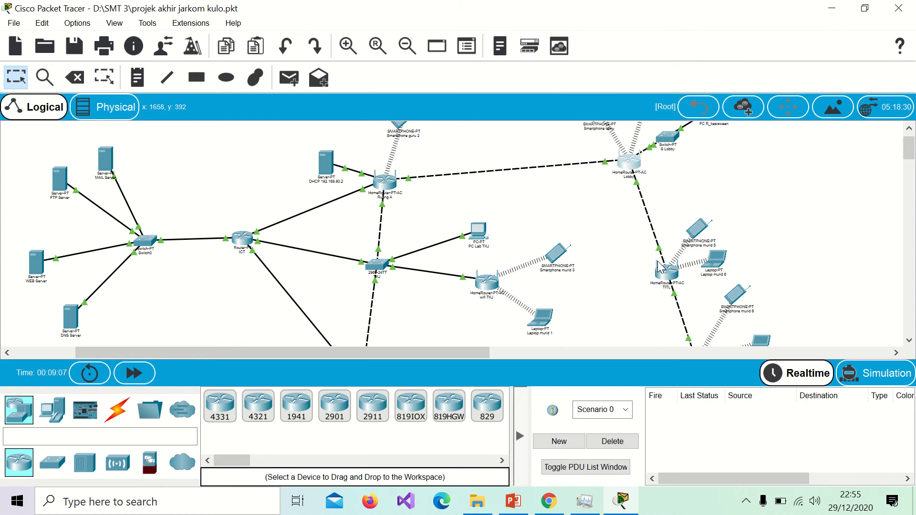
scroll(518, 184, up, 2)
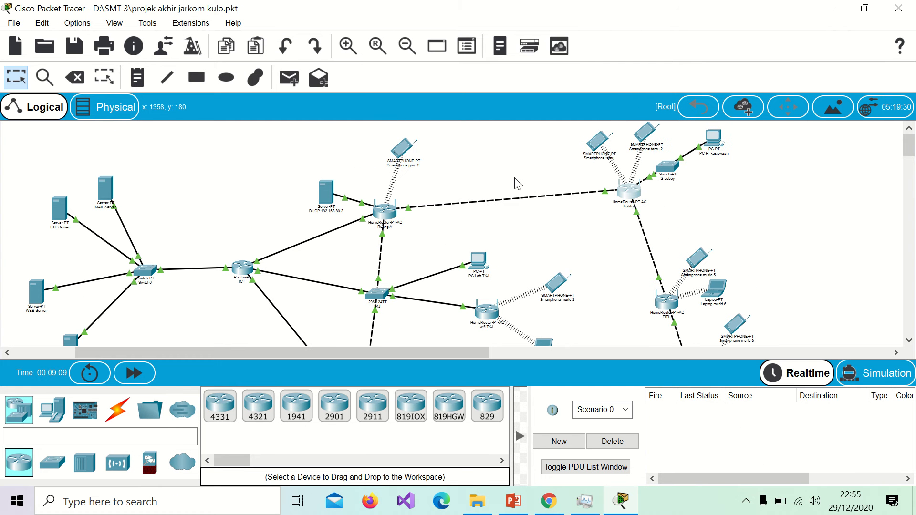
click(328, 195)
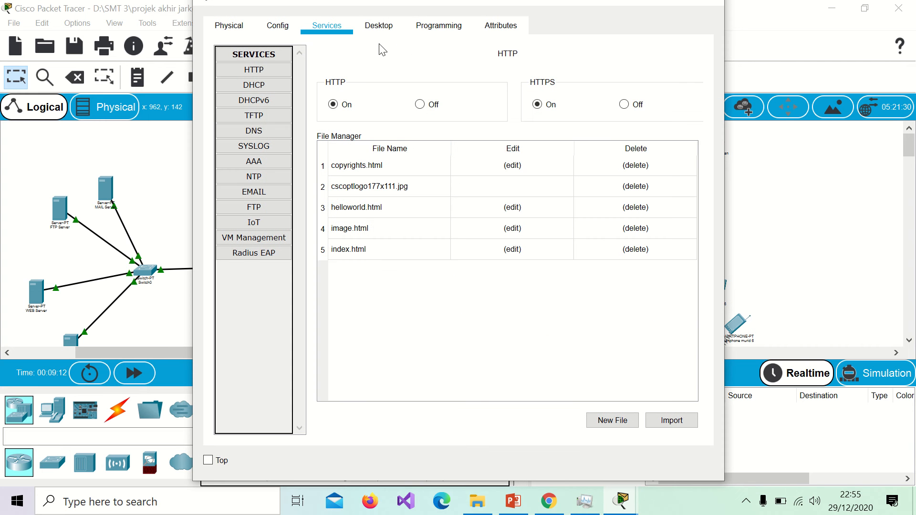
click(378, 26)
click(271, 101)
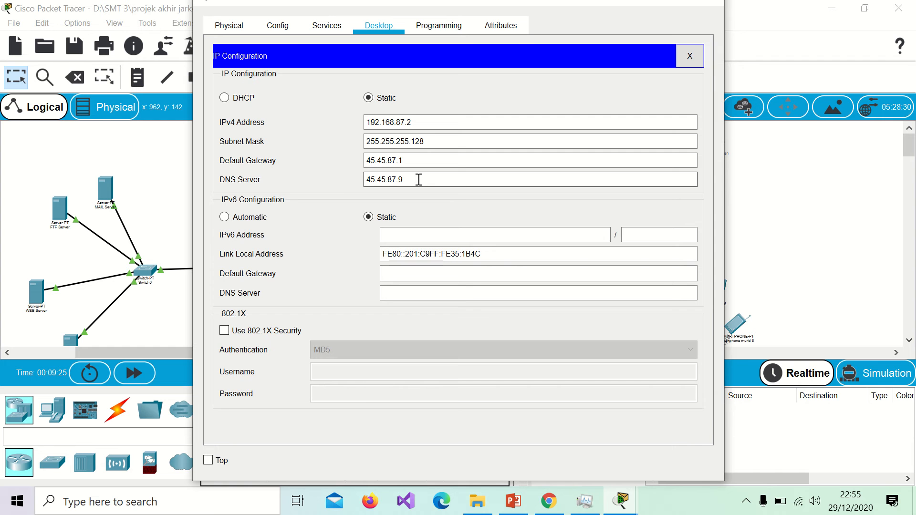
Step: Review the serverPool DHCP pool (start 192.168.87.10, 50 users), save it, and close the server
click(331, 29)
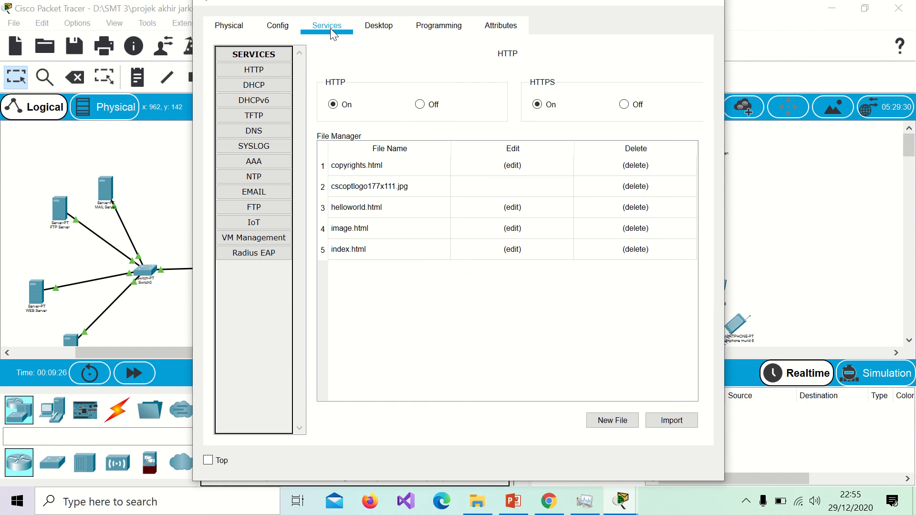
click(273, 86)
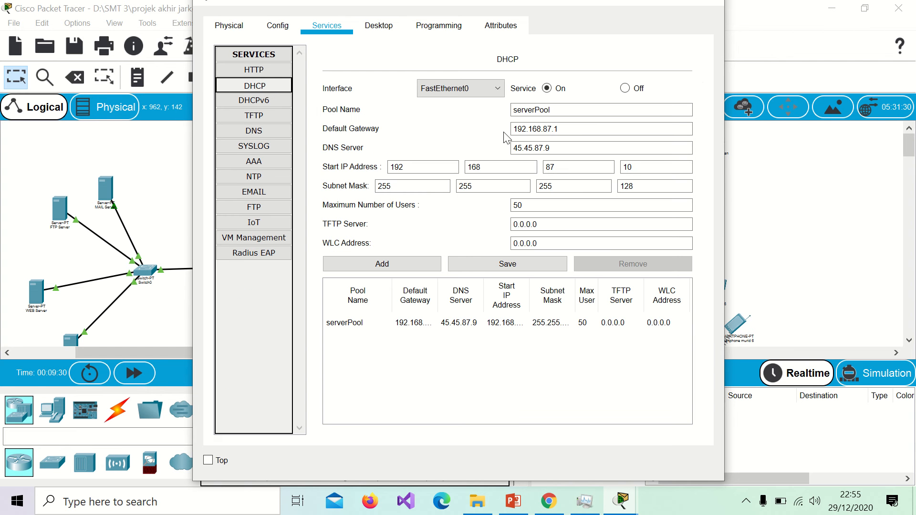
click(522, 130)
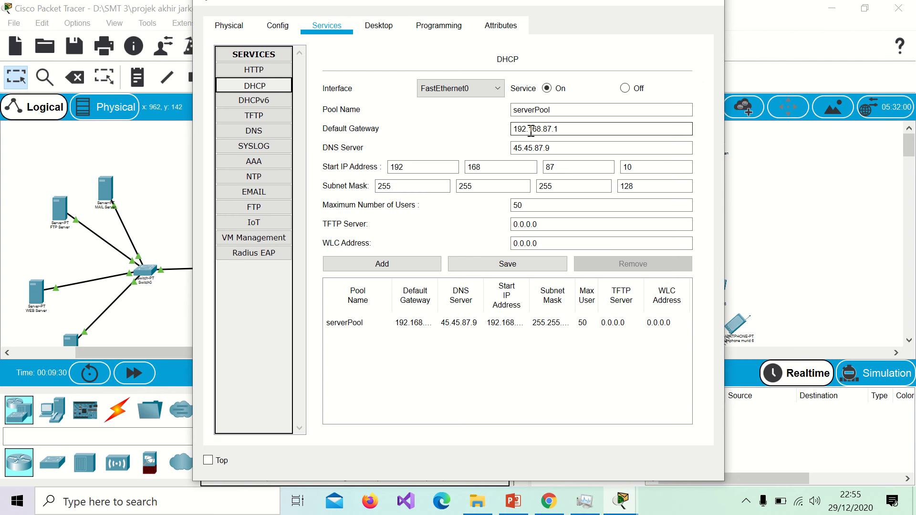
click(556, 149)
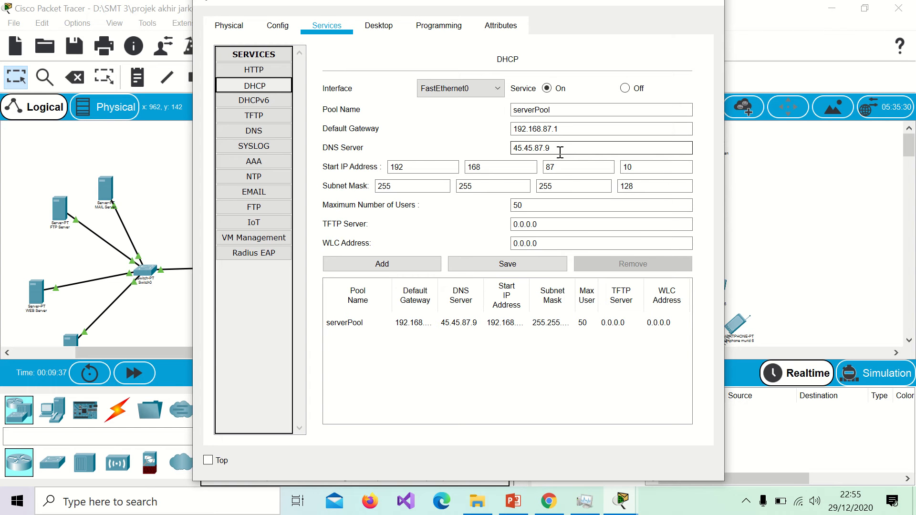
click(482, 167)
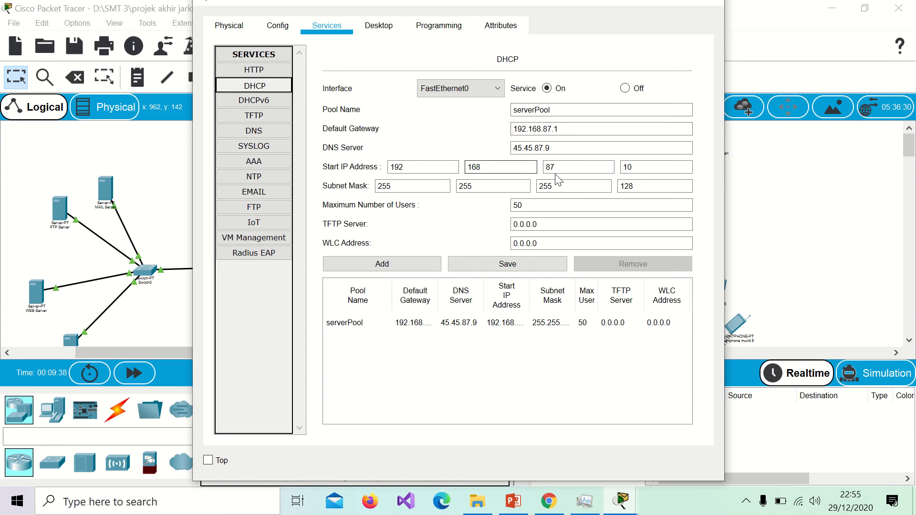
click(618, 188)
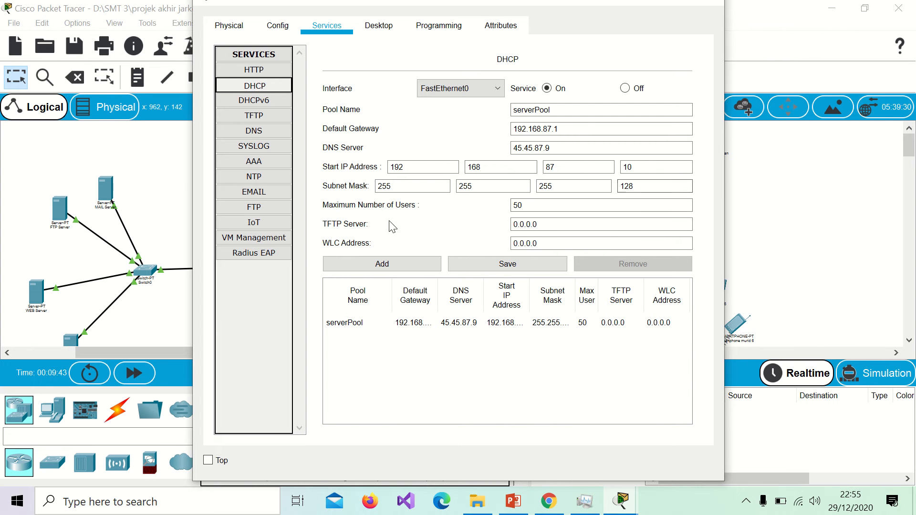
click(530, 208)
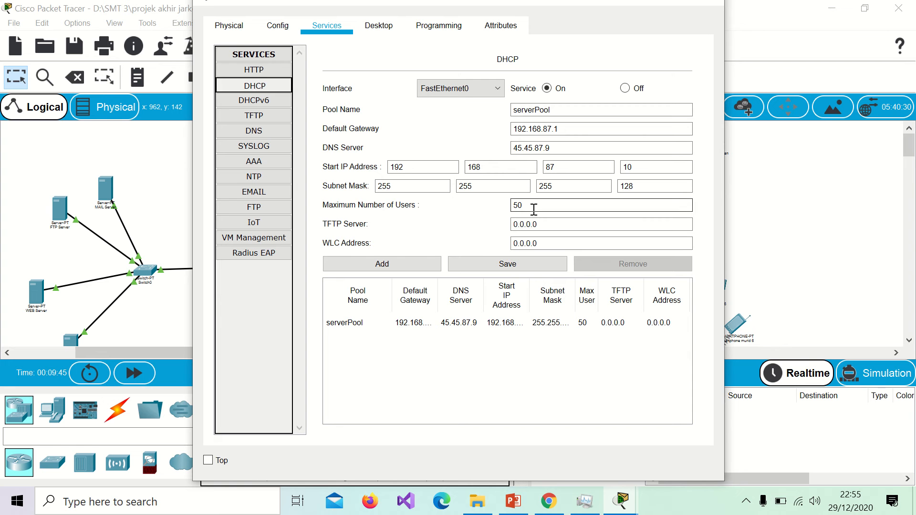
click(528, 264)
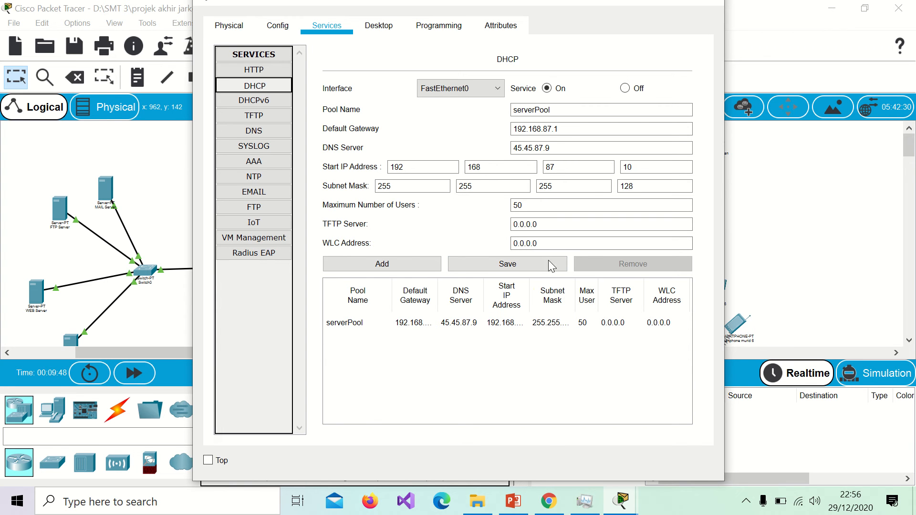
click(713, 5)
scroll(534, 258, down, 3)
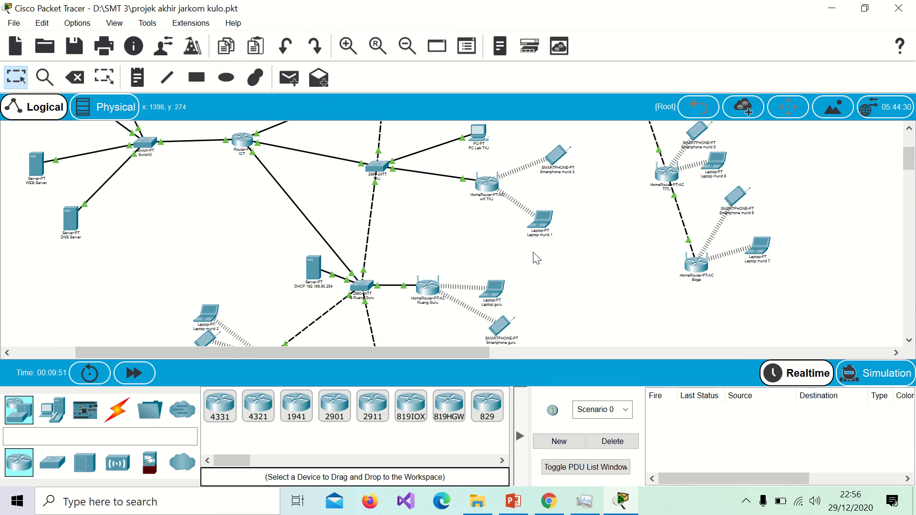
click(319, 271)
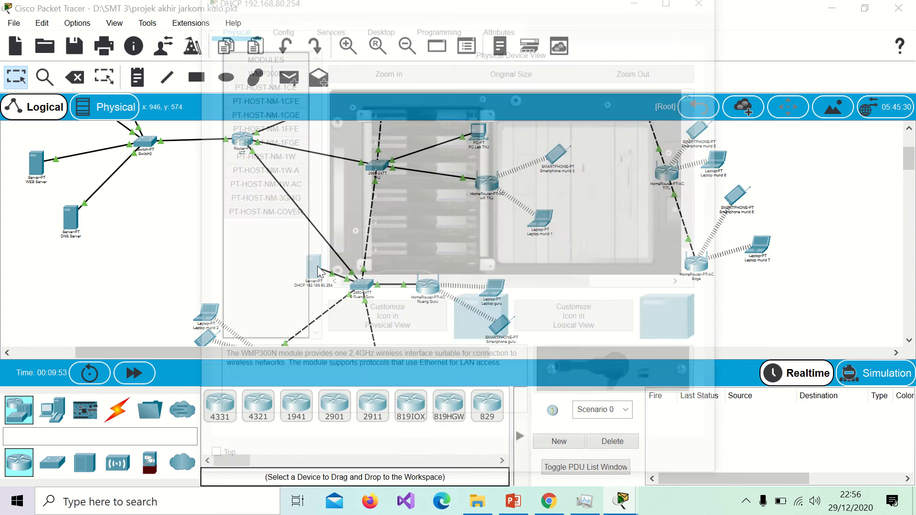
click(377, 27)
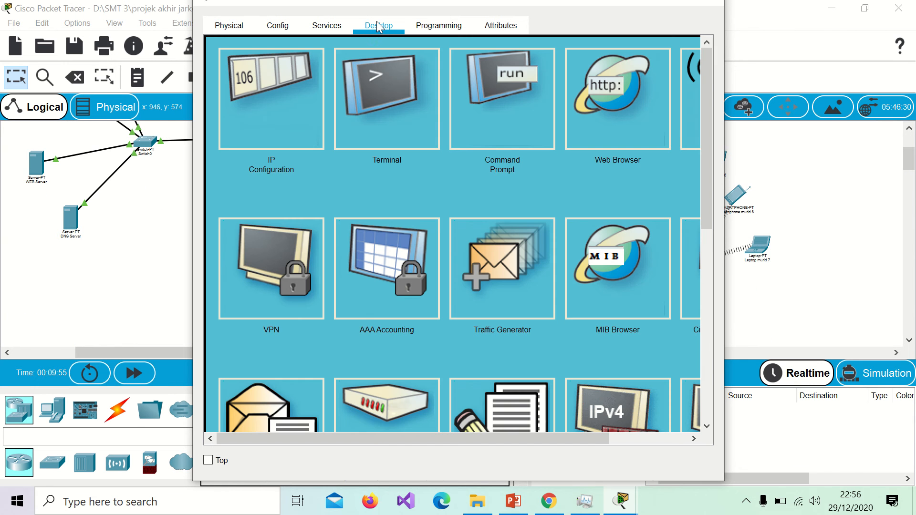
click(256, 98)
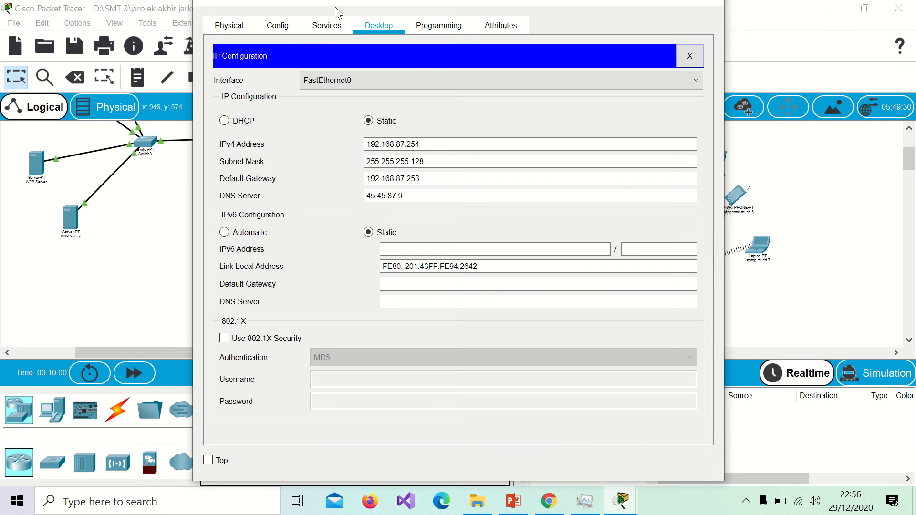
click(327, 27)
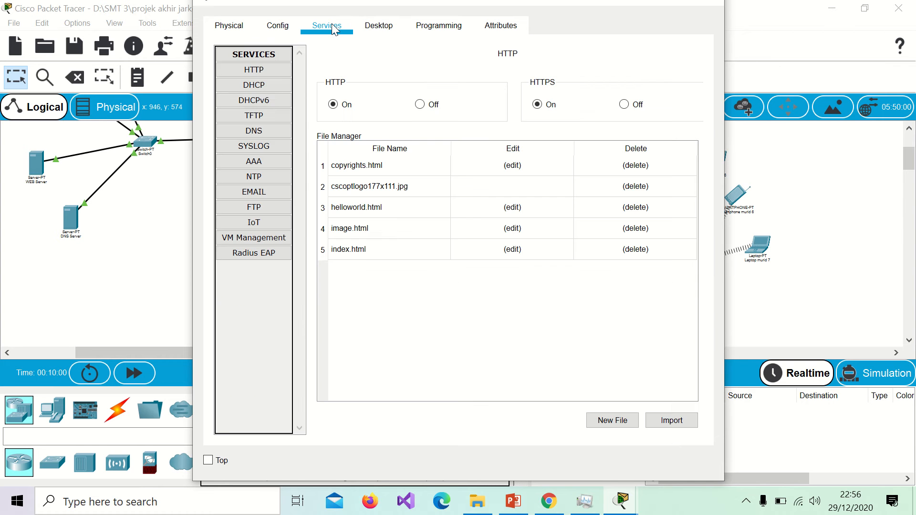
click(265, 84)
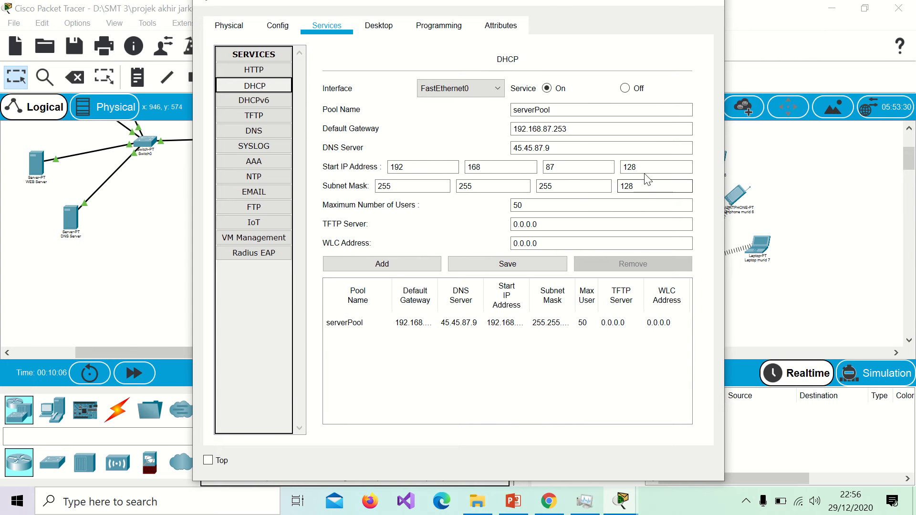
Step: Switch Smartphone guru 2's IPv4 configuration from static to DHCP
mouse_move(697, 3)
click(714, 4)
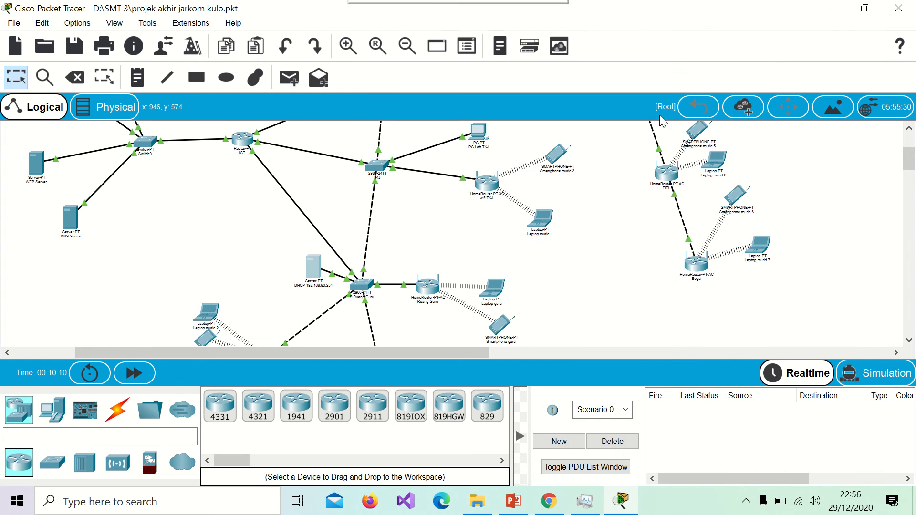
scroll(619, 208, down, 1)
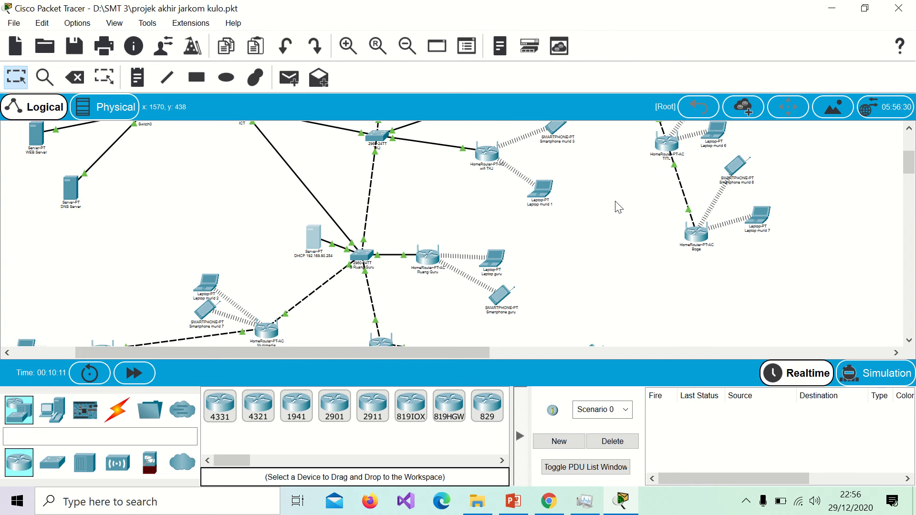
scroll(619, 208, up, 5)
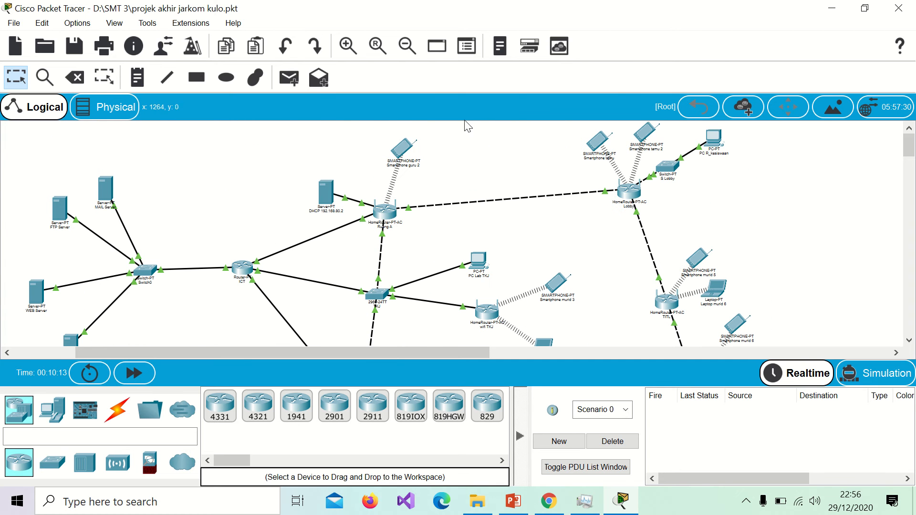
click(400, 147)
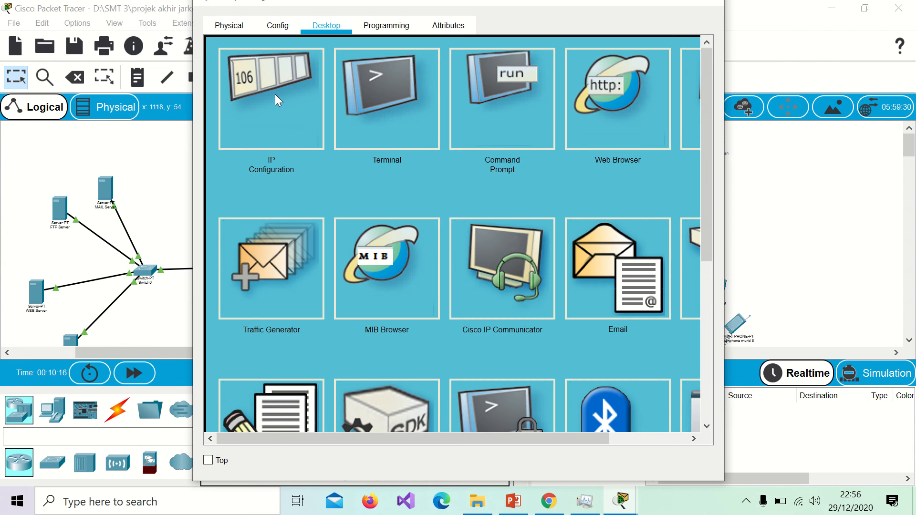
click(275, 94)
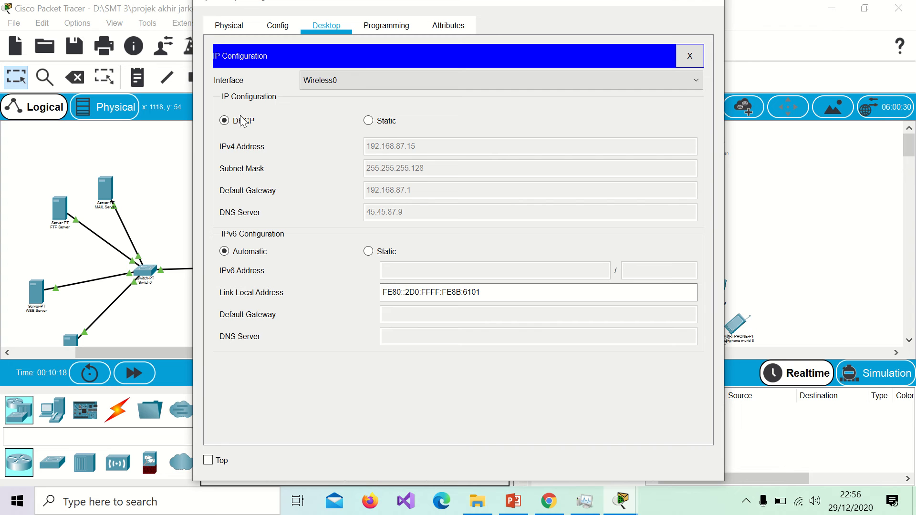
click(369, 120)
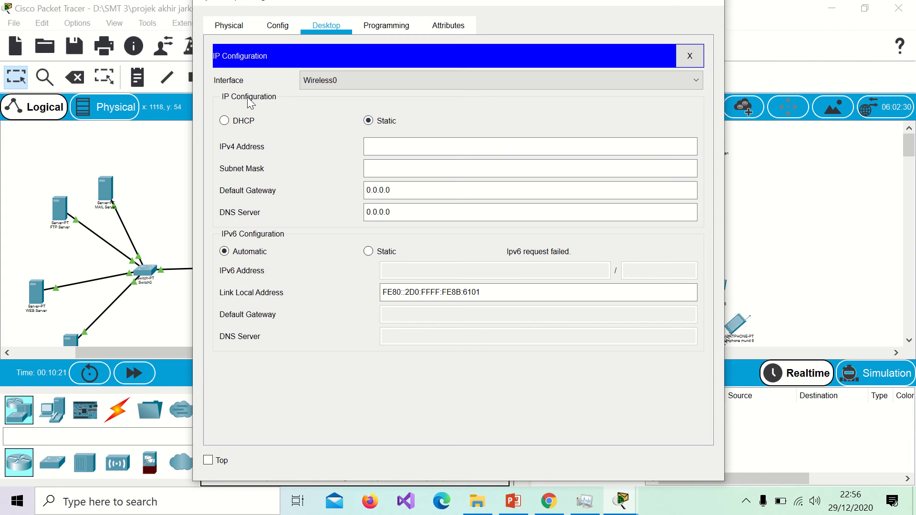
click(224, 121)
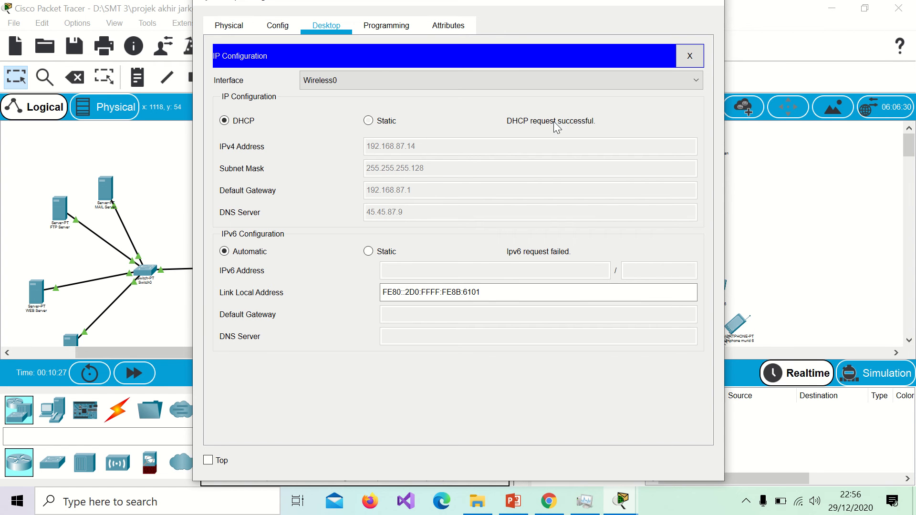
click(710, 6)
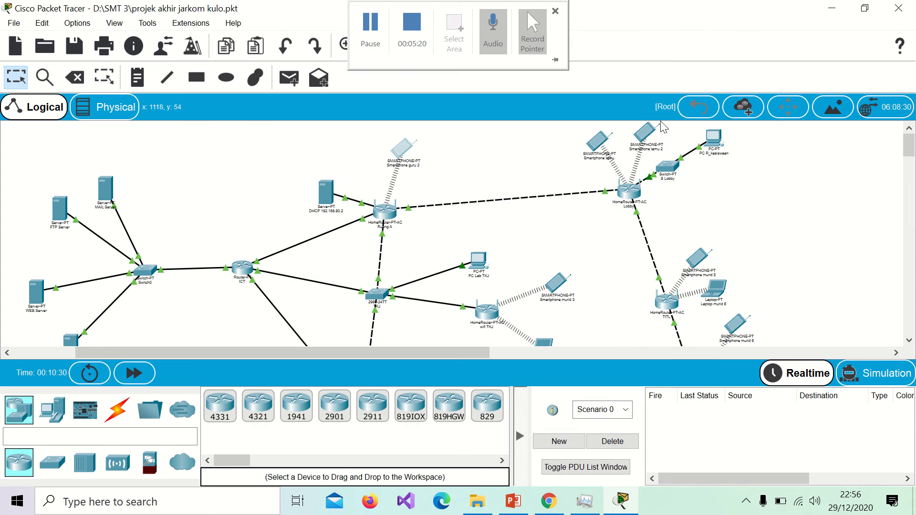
Step: Reopen Smartphone guru 2 to confirm DHCP address 192.168.87.14 with gateway 192.168.87.1
scroll(536, 231, down, 2)
scroll(537, 232, down, 1)
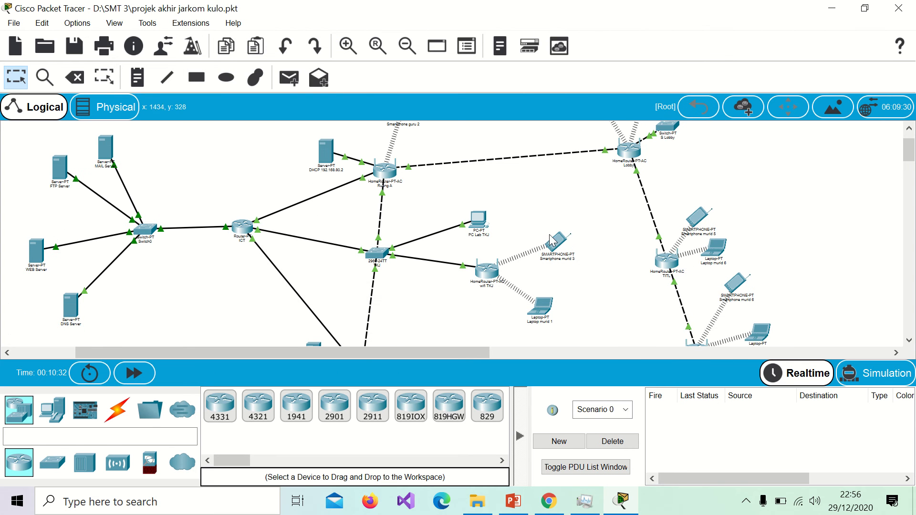
scroll(461, 148, up, 2)
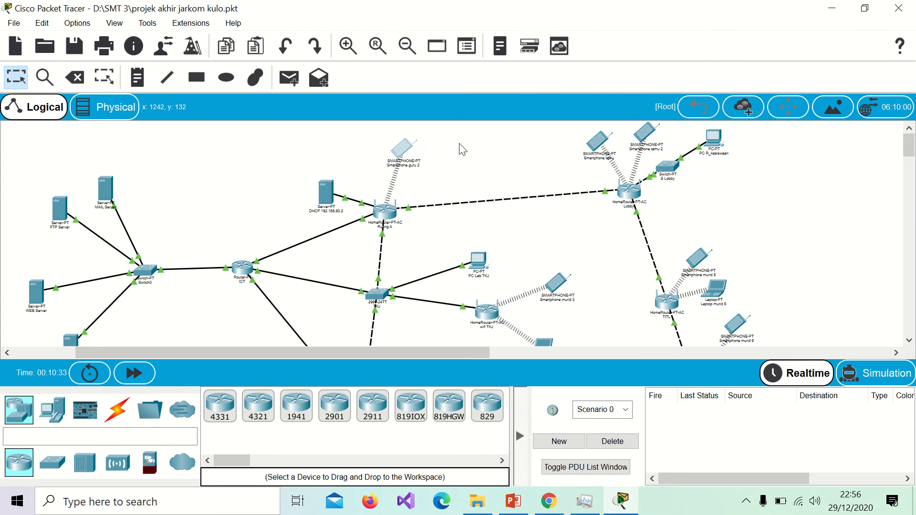
click(407, 152)
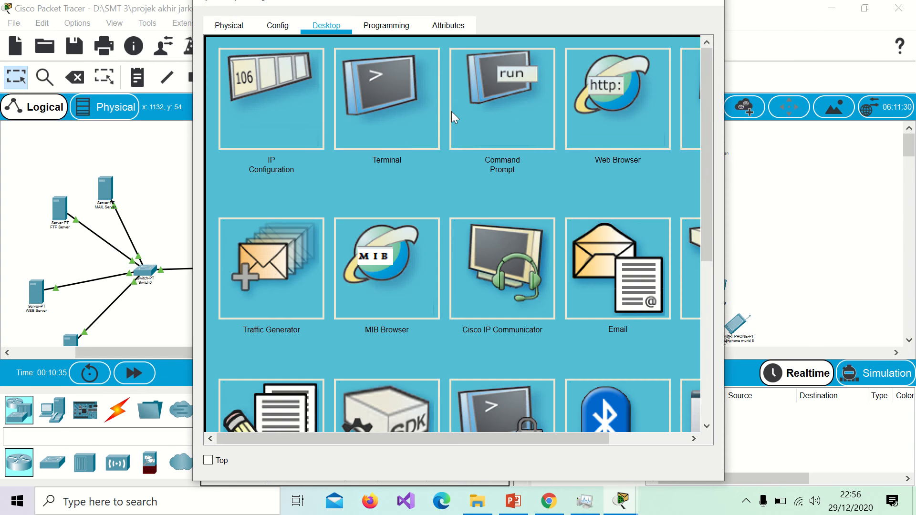
click(316, 92)
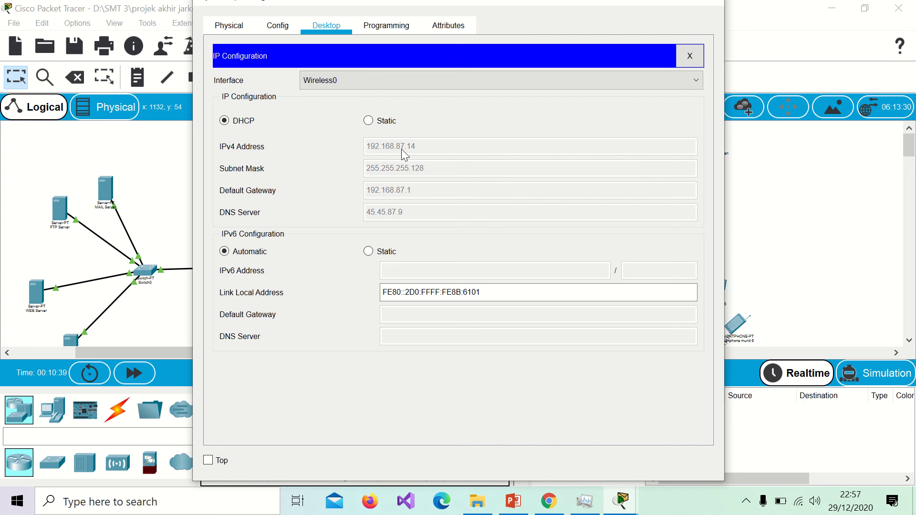
click(708, 4)
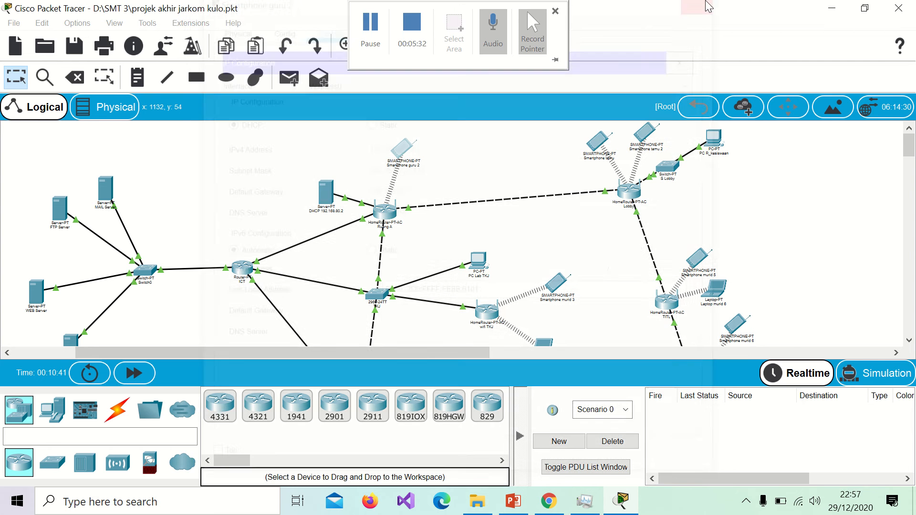
Step: Ping 192.168.87.14 from Smartphone murid 3's Command Prompt, receiving 3 of 4 replies
click(559, 285)
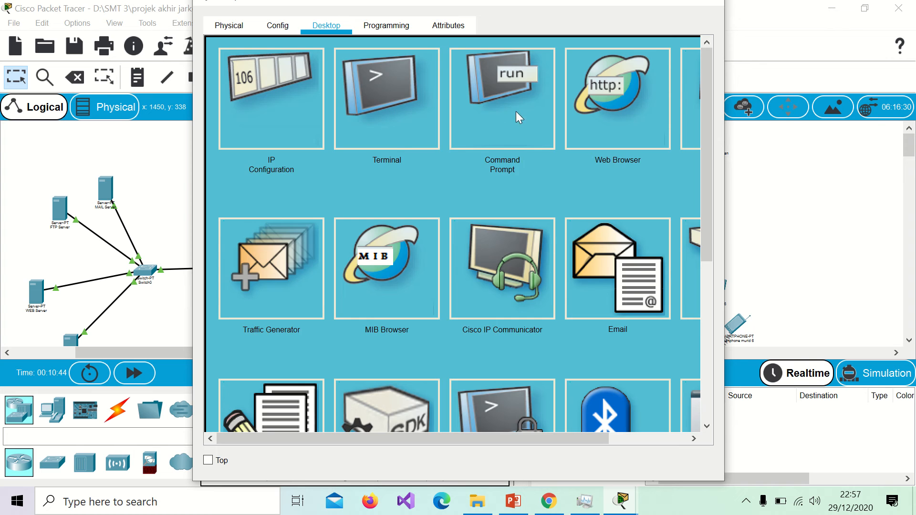
click(518, 115)
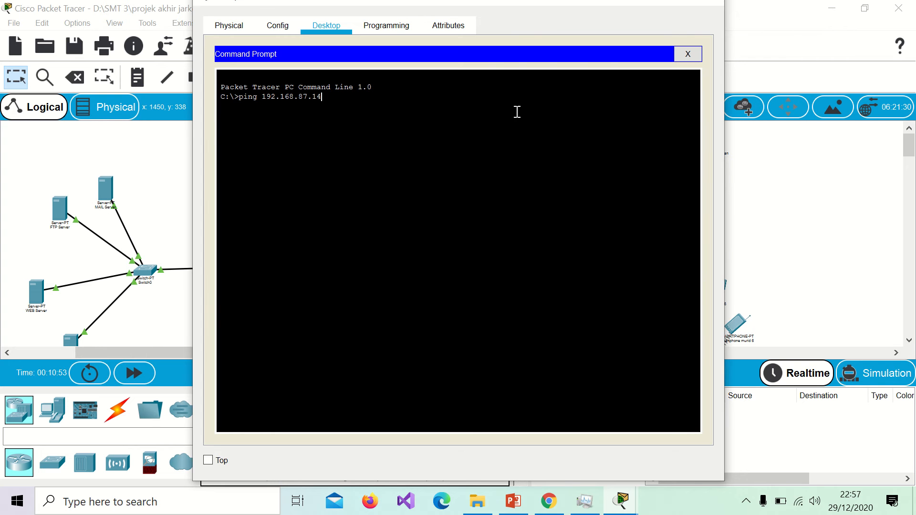
key(Return)
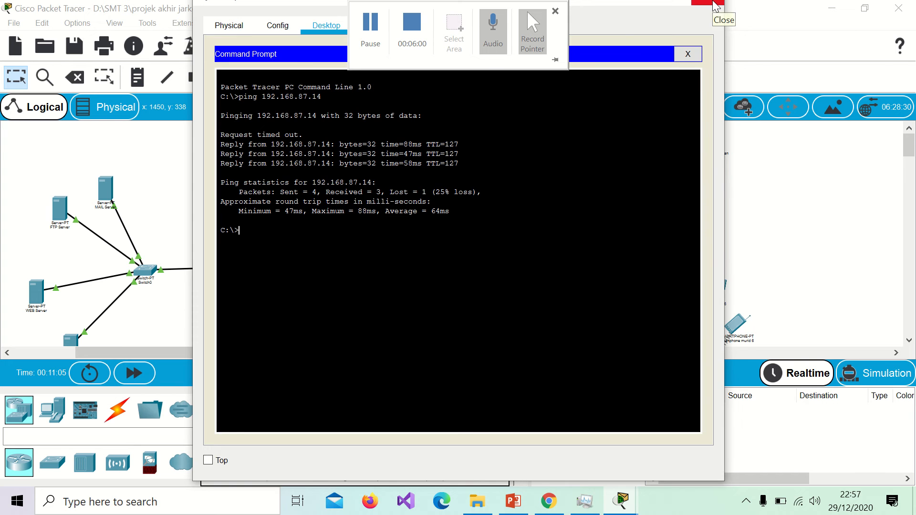
click(716, 4)
Step: Check the WEB Server's static 45.45.87.5 mask, gateway and DNS, then show its HTTP service
scroll(619, 219, down, 2)
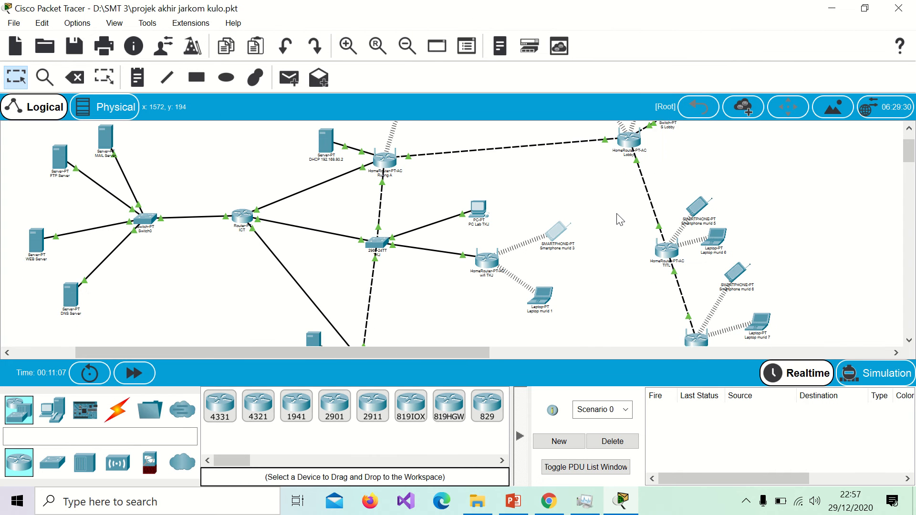
scroll(620, 220, down, 1)
scroll(443, 209, left, 5)
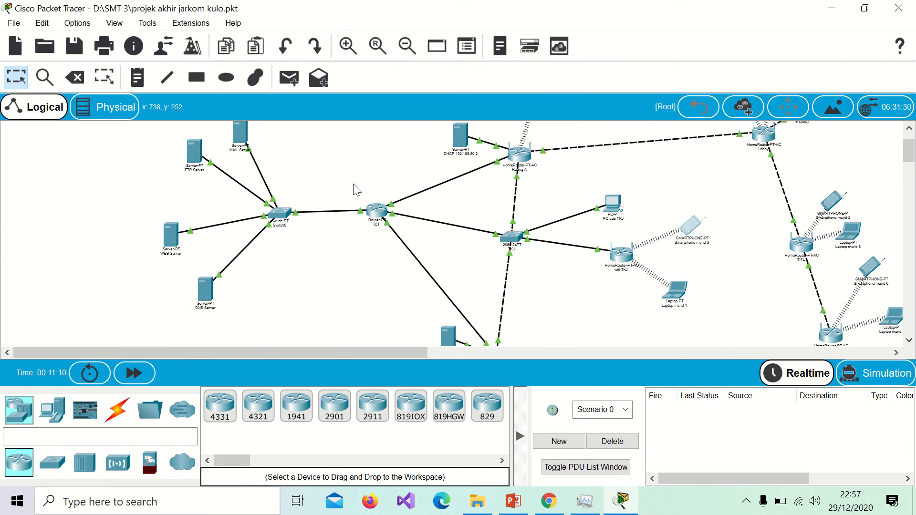
scroll(241, 237, up, 3)
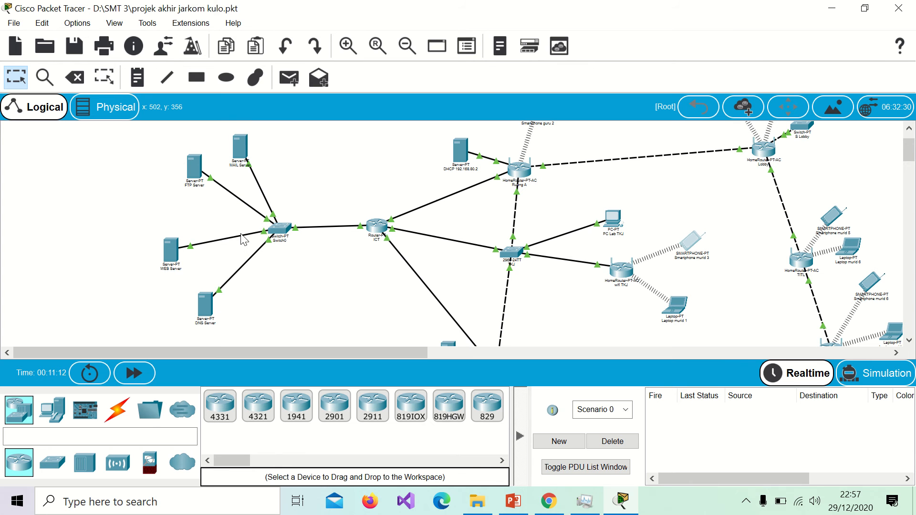
click(171, 251)
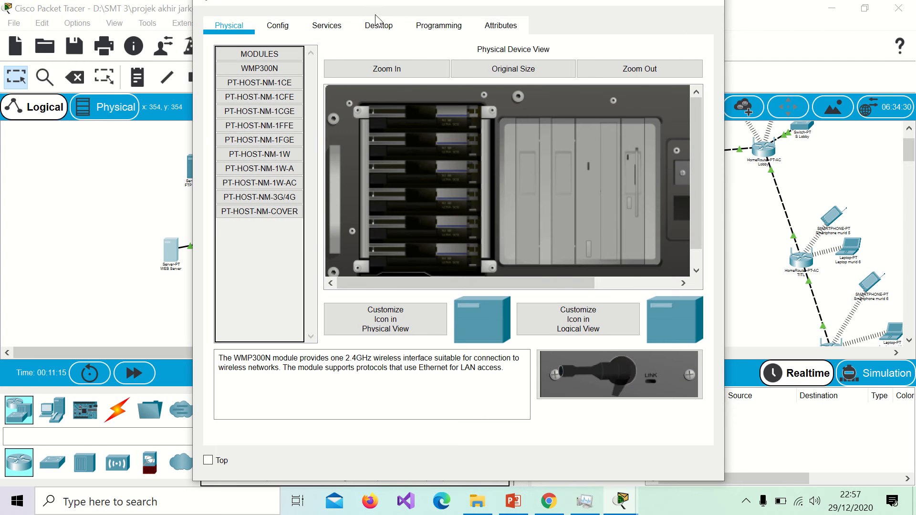
click(381, 26)
click(262, 112)
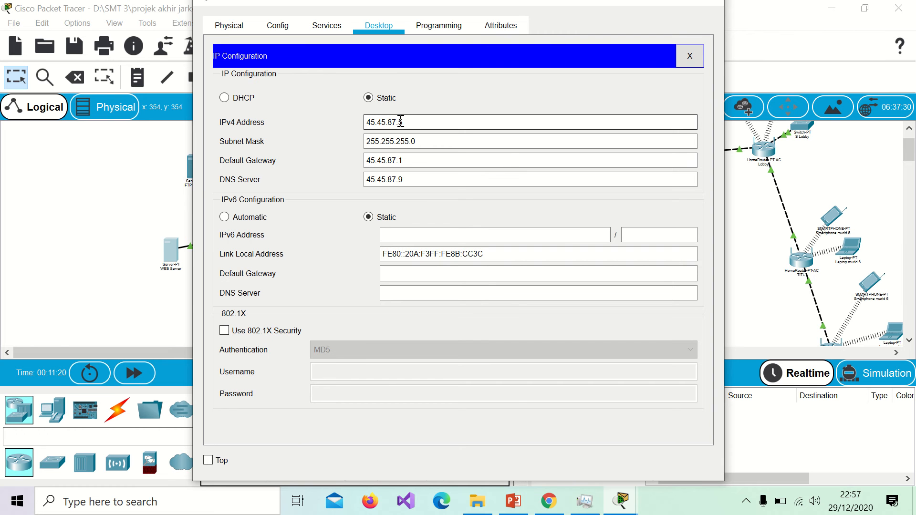
click(408, 140)
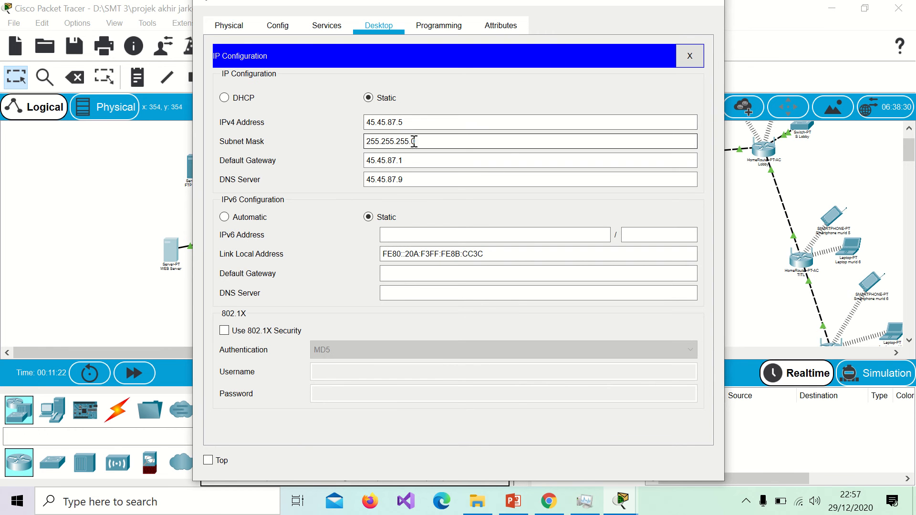
click(396, 160)
click(409, 179)
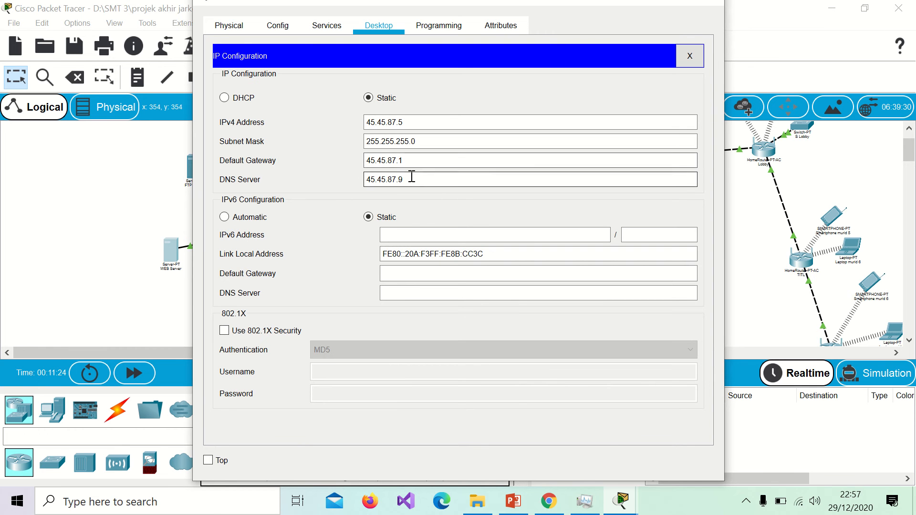
click(331, 30)
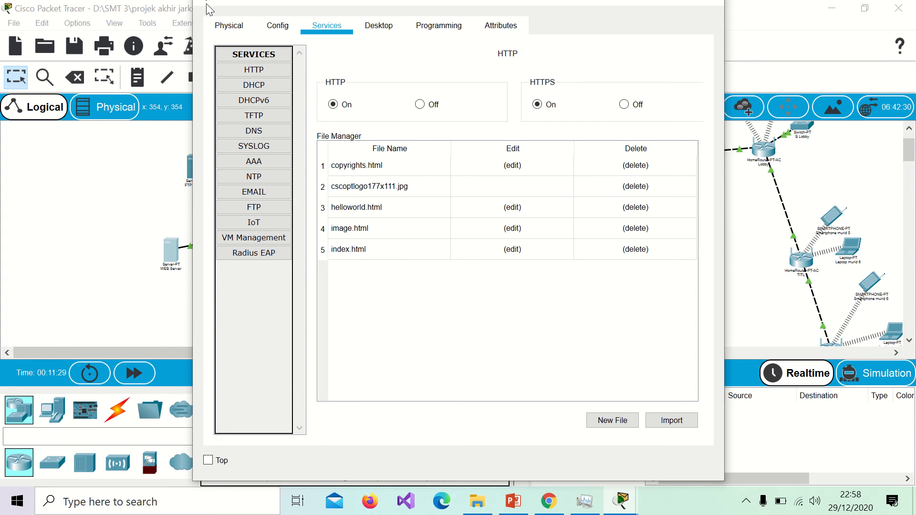
Step: Save the edited index.html headed WEB SMKN 1 Cerme, overwriting the existing file
drag(206, 1, 181, 36)
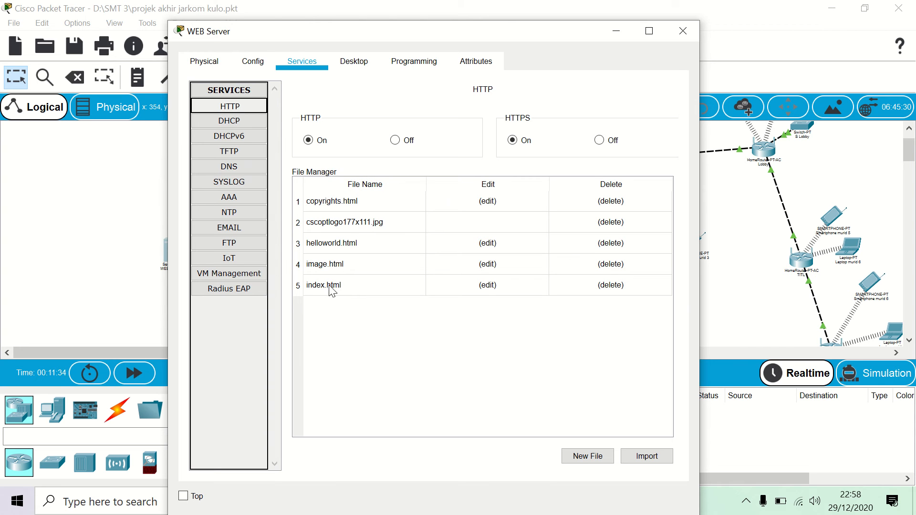
click(485, 285)
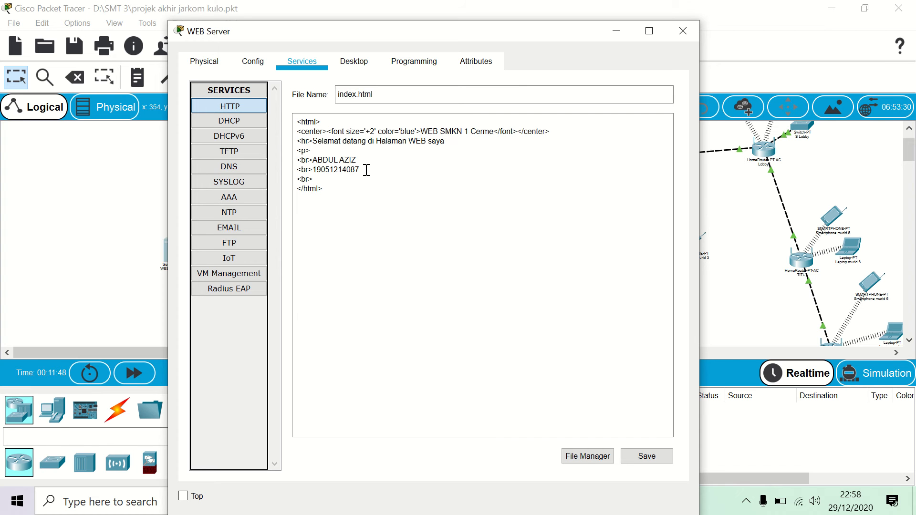
click(647, 457)
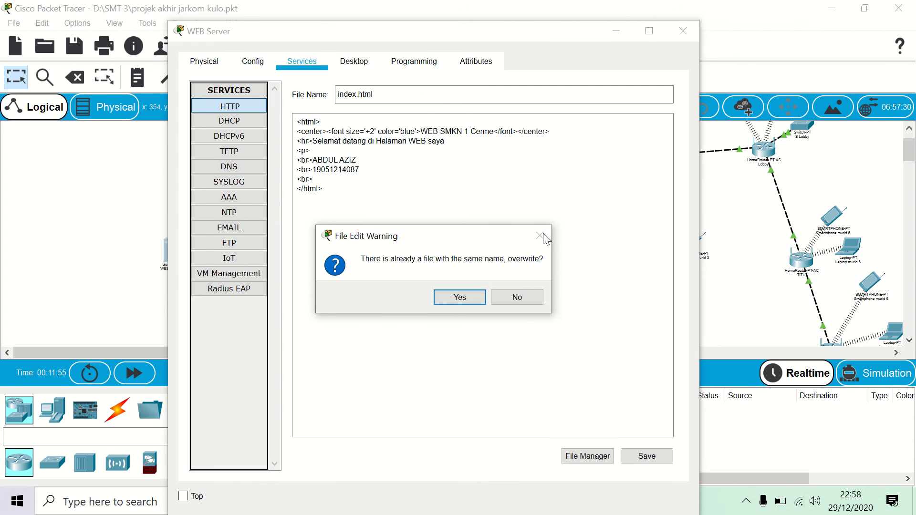
click(462, 298)
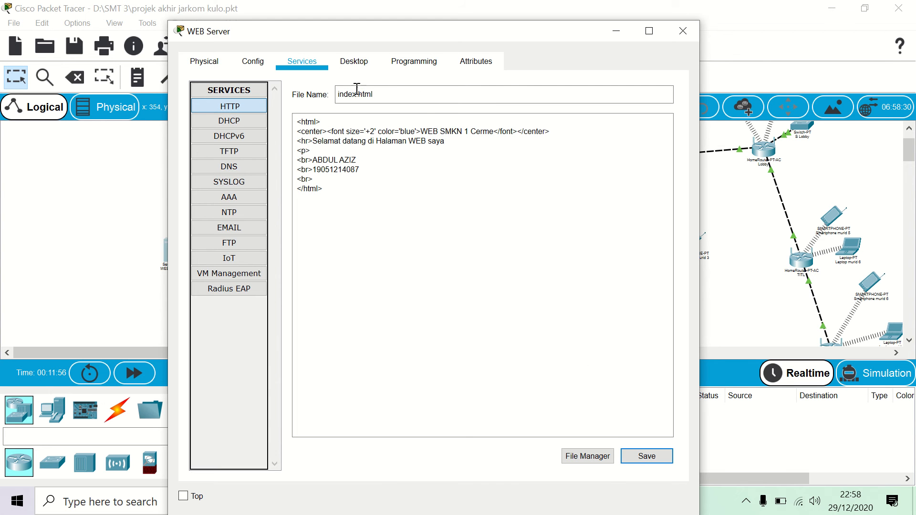
click(351, 65)
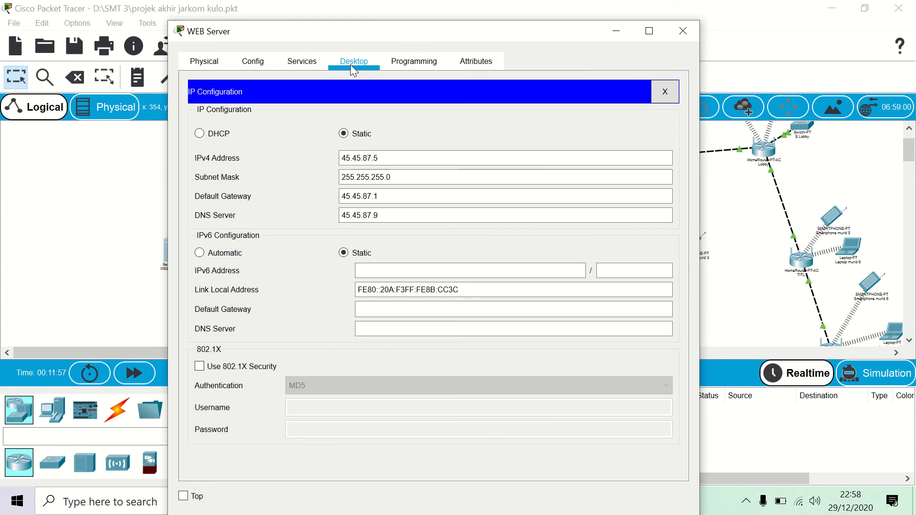
Step: Copy the WEB Server address 45.45.87.5 and browse to it from Smartphone murid 3
click(361, 159)
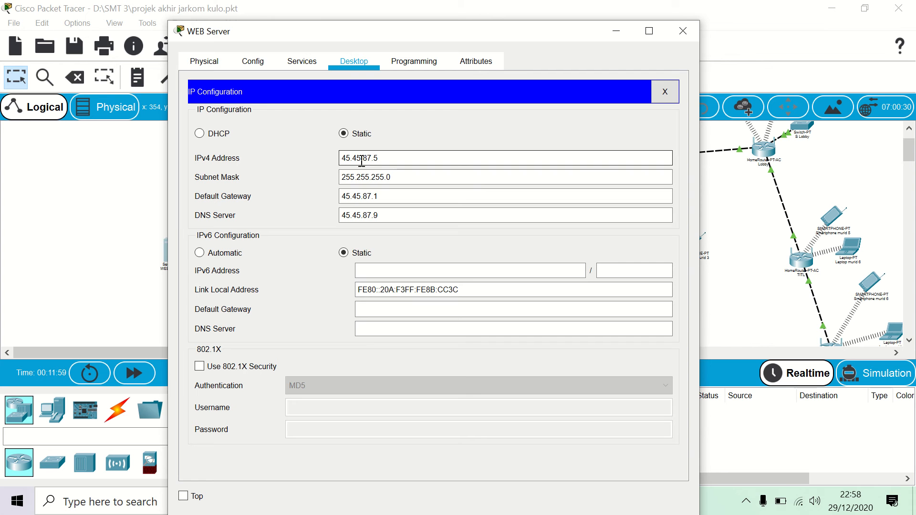
double_click(362, 159)
key(ctrl+c)
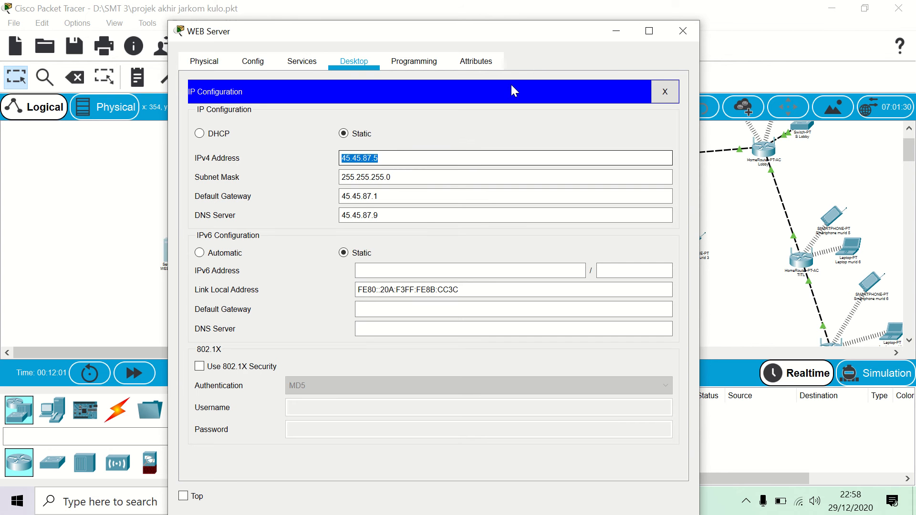
click(683, 33)
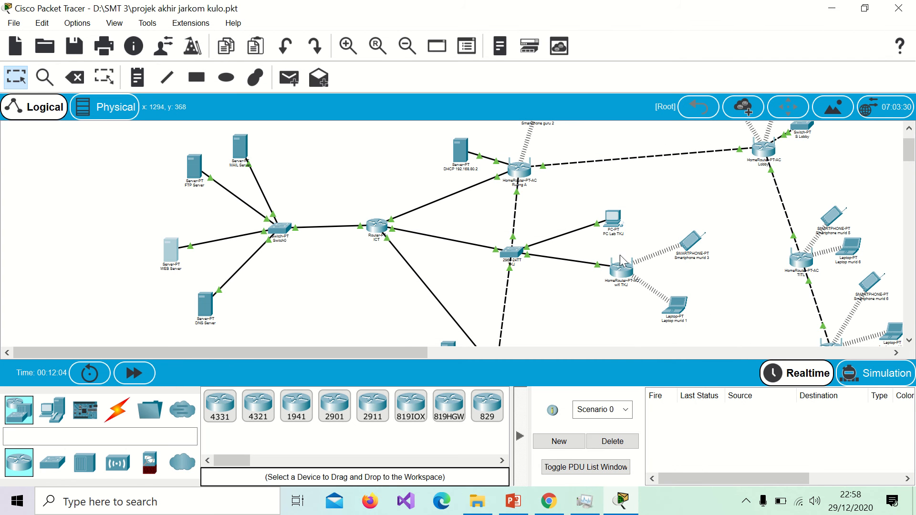
click(701, 243)
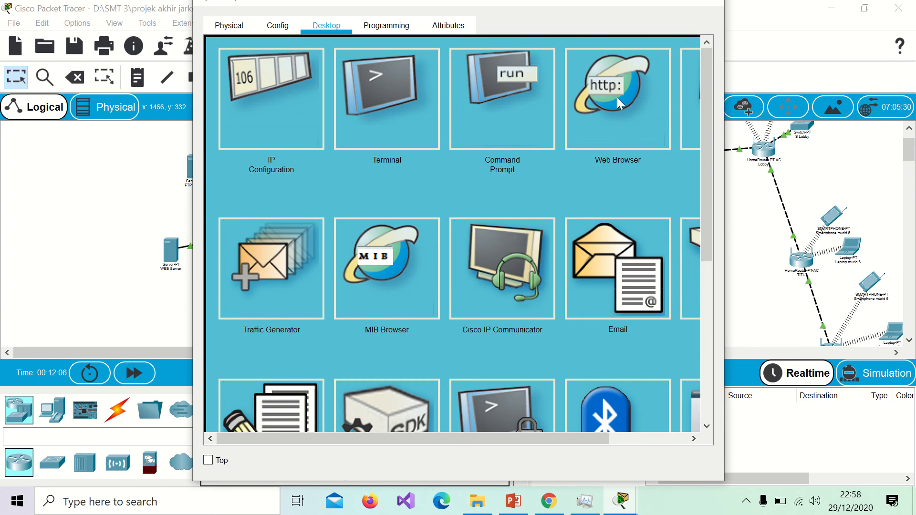
click(582, 94)
key(ctrl+v)
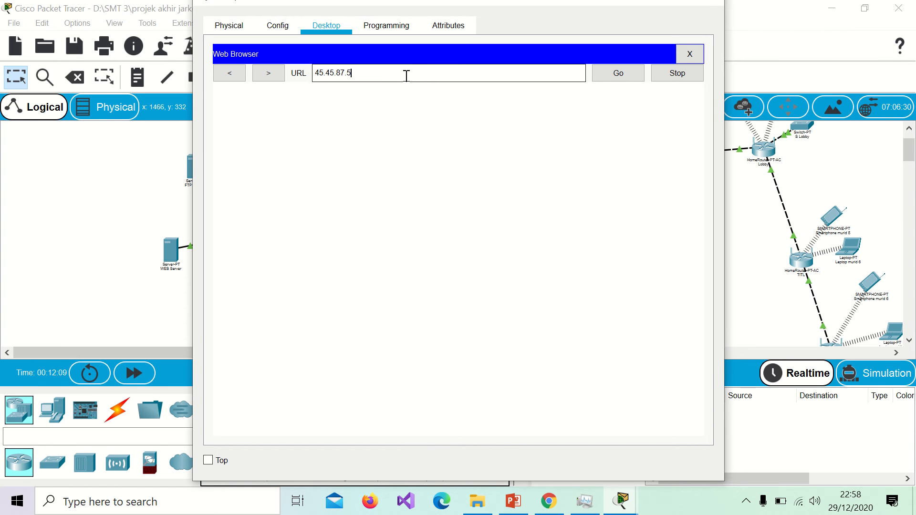
key(Return)
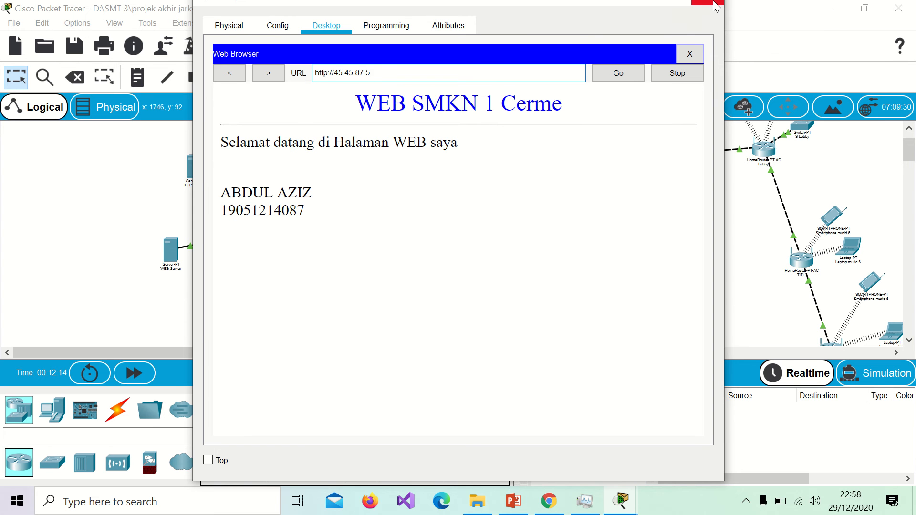
click(716, 4)
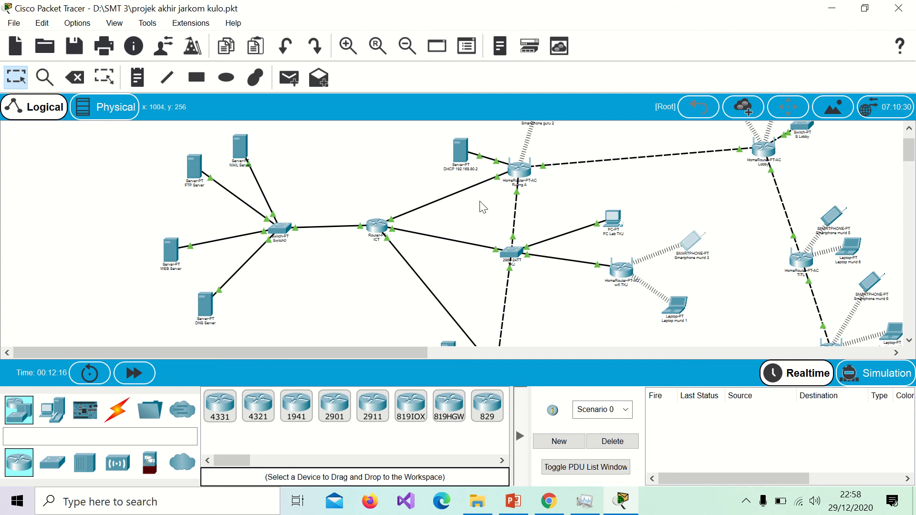
Step: Open the DNS Server and check its IP configuration
click(205, 302)
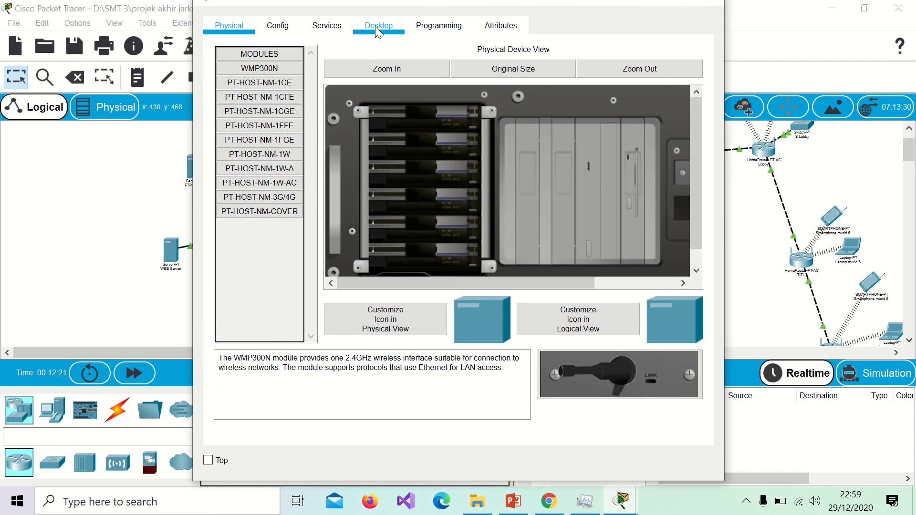
click(376, 30)
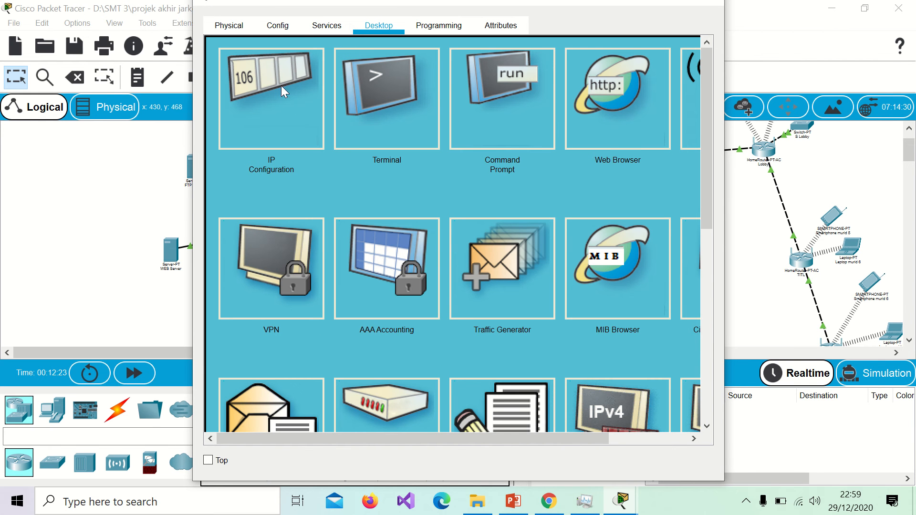
click(283, 102)
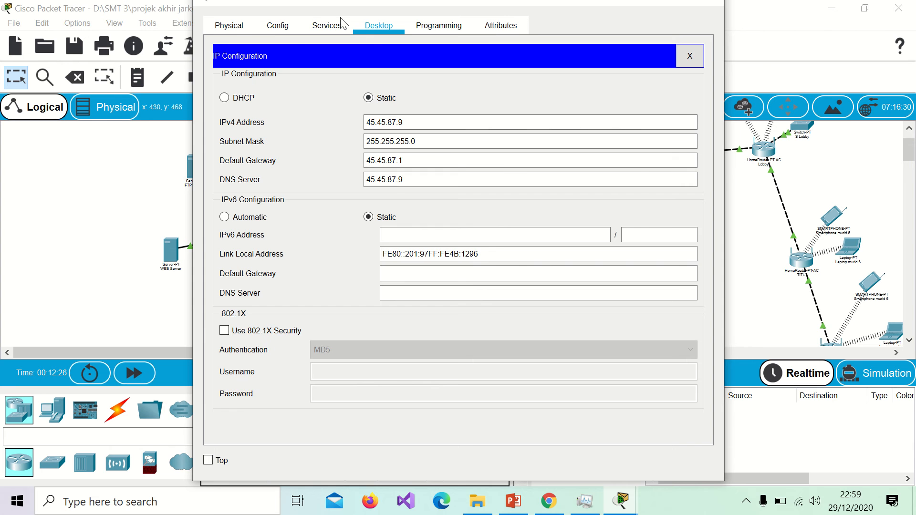
Step: Inspect the ftp, mail and www DNS records, then move and minimize the DNS Server window
click(329, 27)
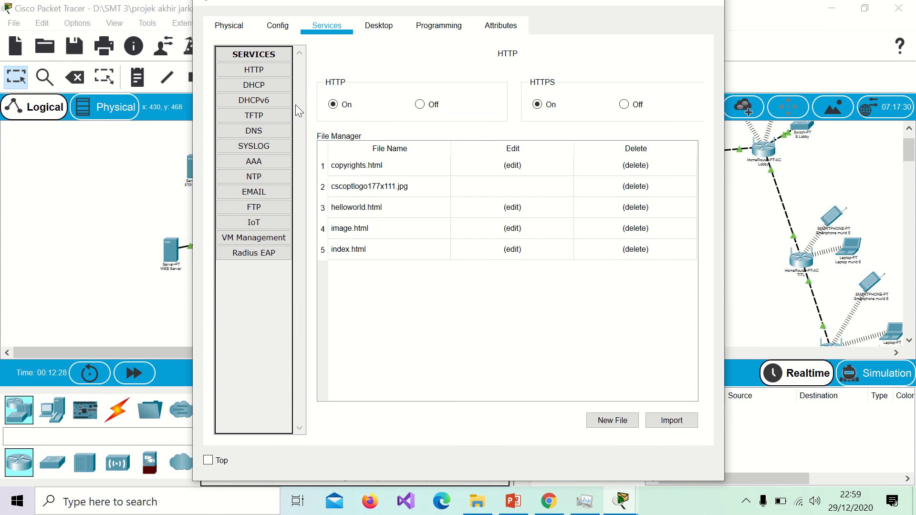
click(281, 135)
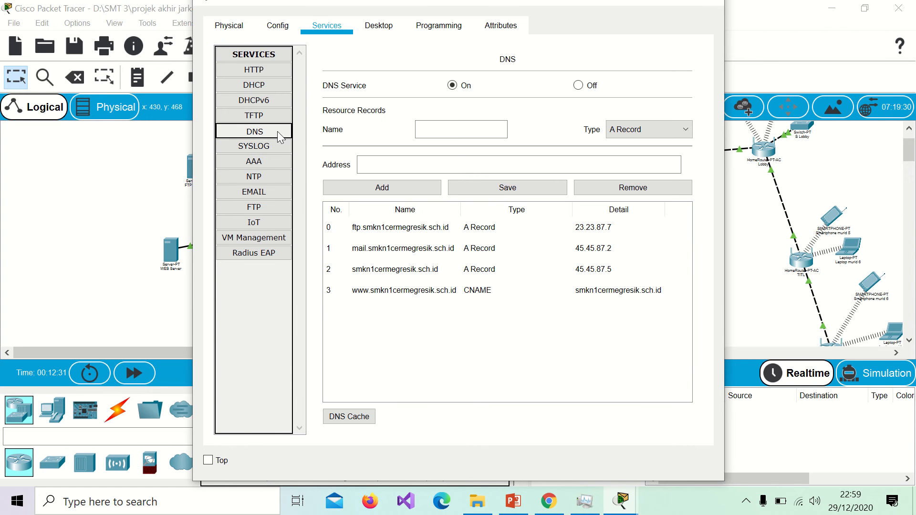
click(387, 229)
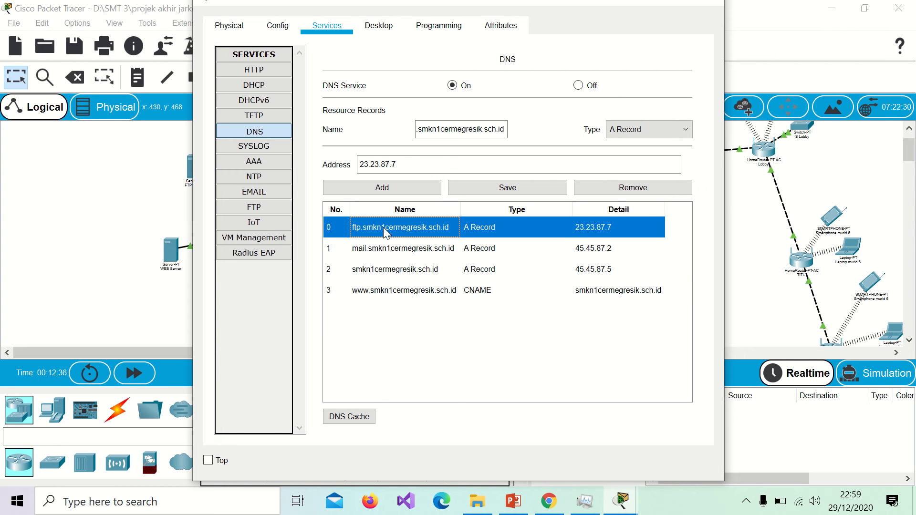
click(409, 248)
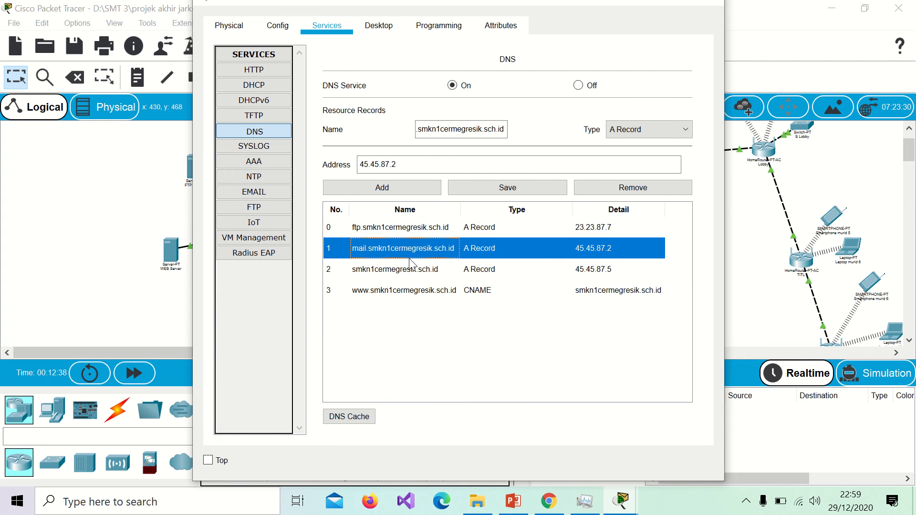
click(413, 269)
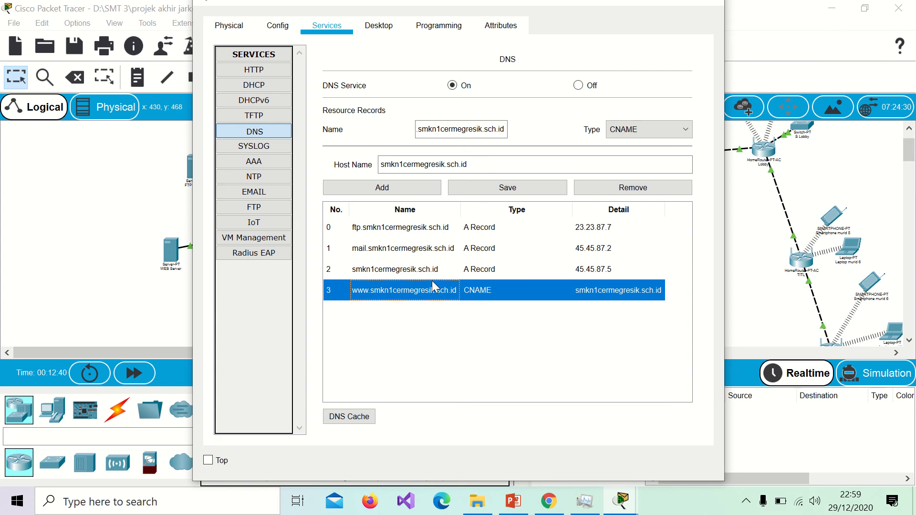
click(439, 228)
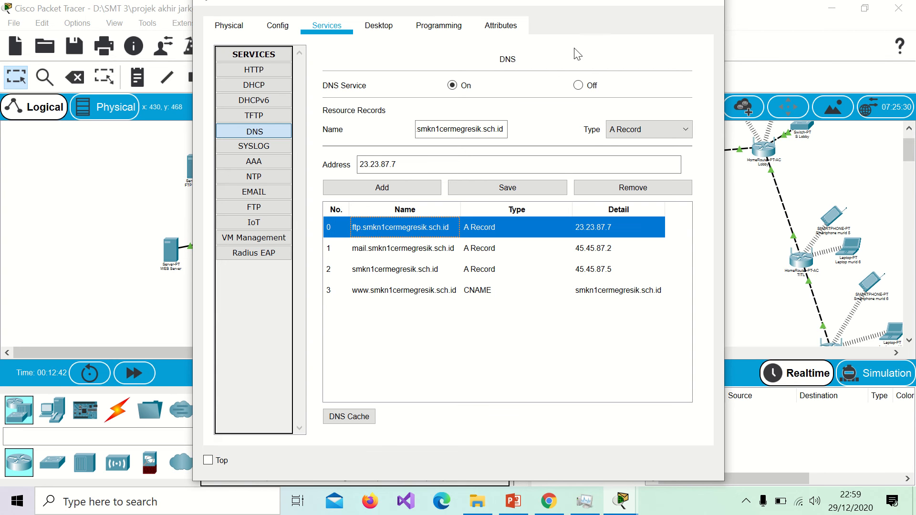
mouse_move(662, 5)
drag(616, 6, 598, 82)
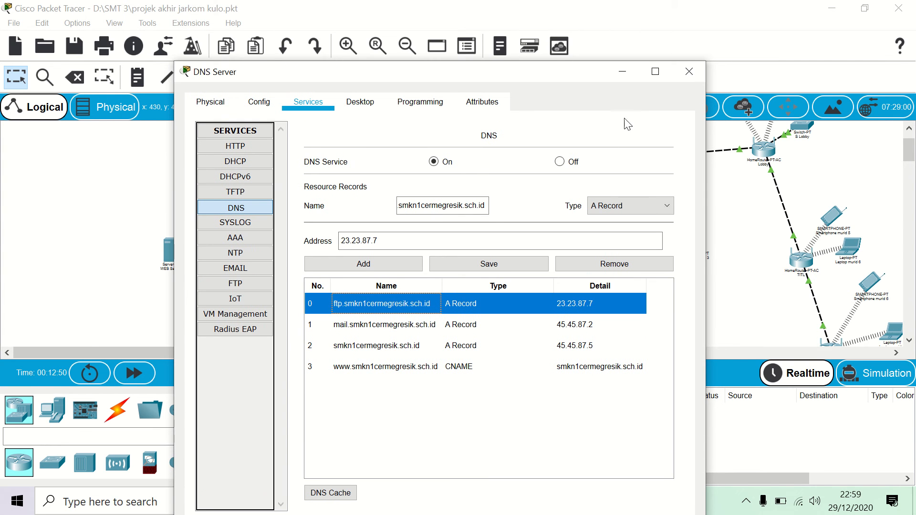
click(623, 72)
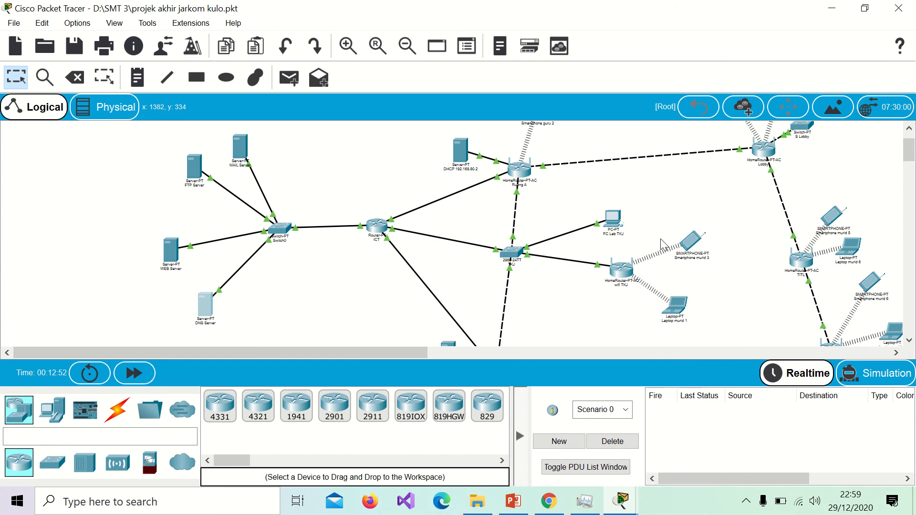
click(678, 306)
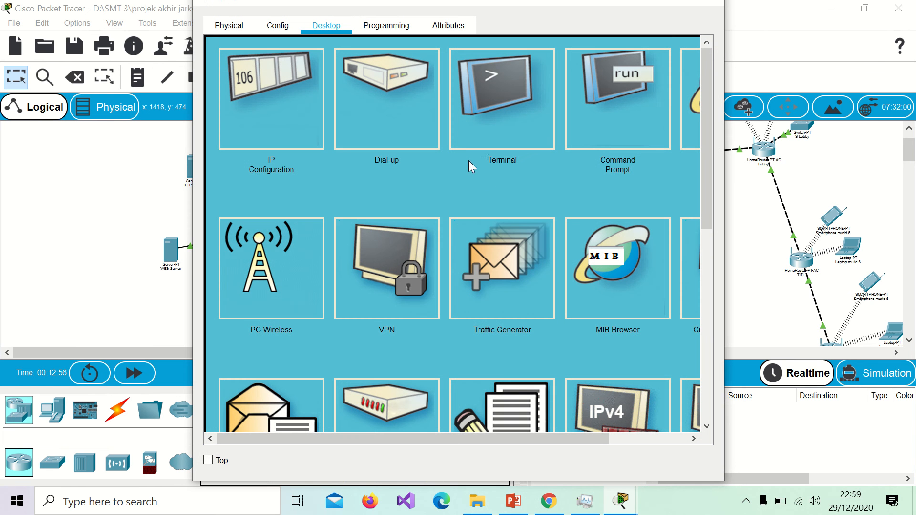
click(636, 96)
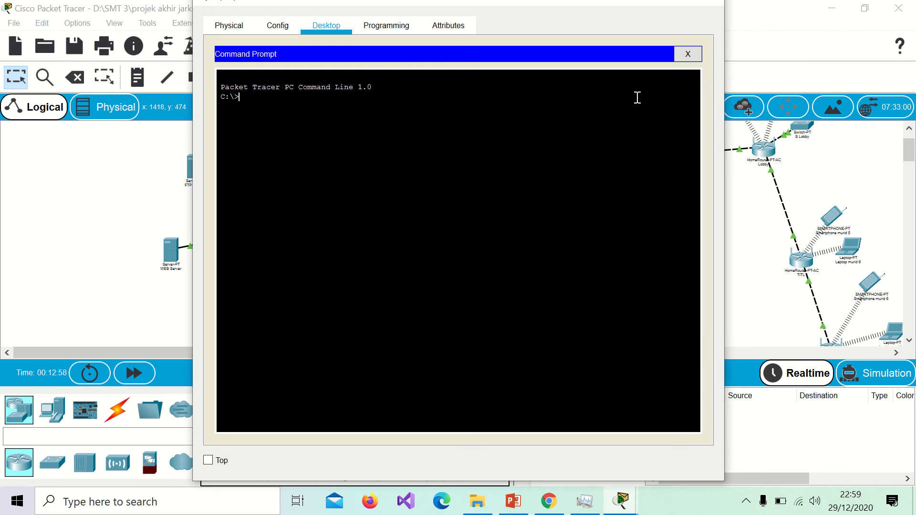
text(nslookup smkn1cermegresik.s)
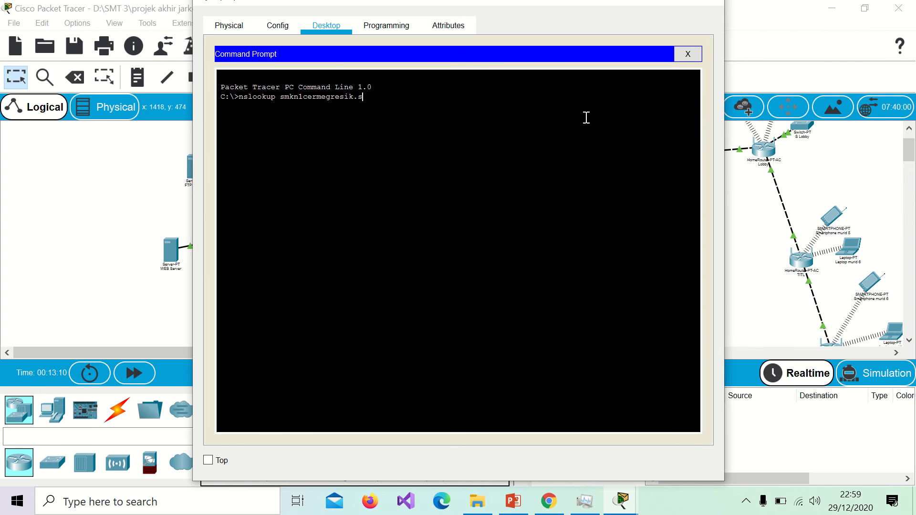
text(ch.id)
key(Return)
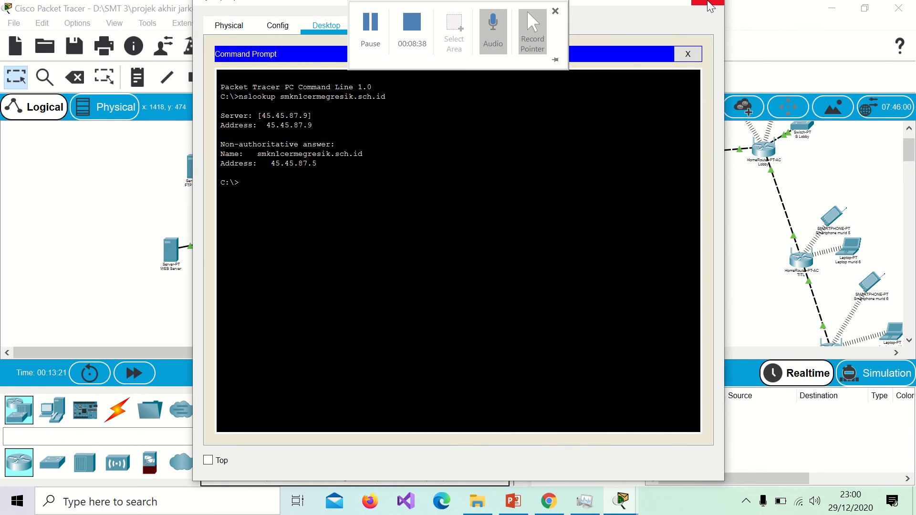
click(708, 4)
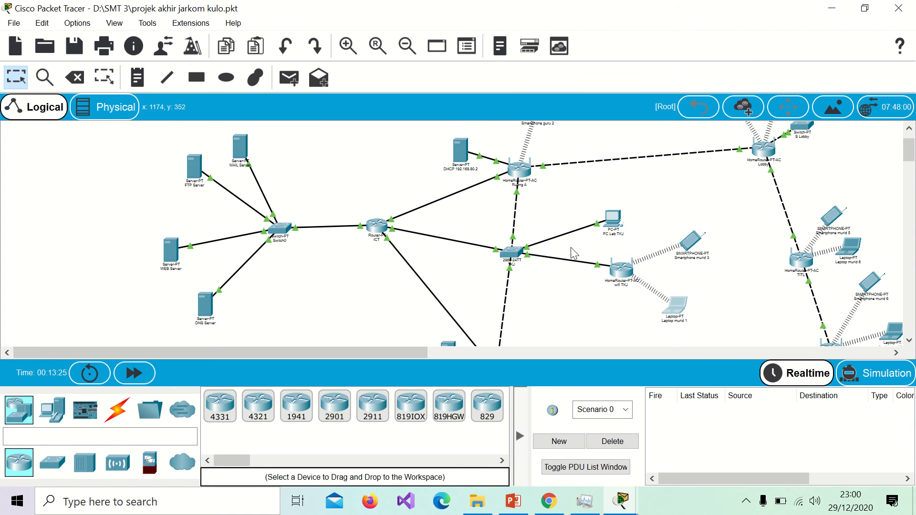
click(832, 218)
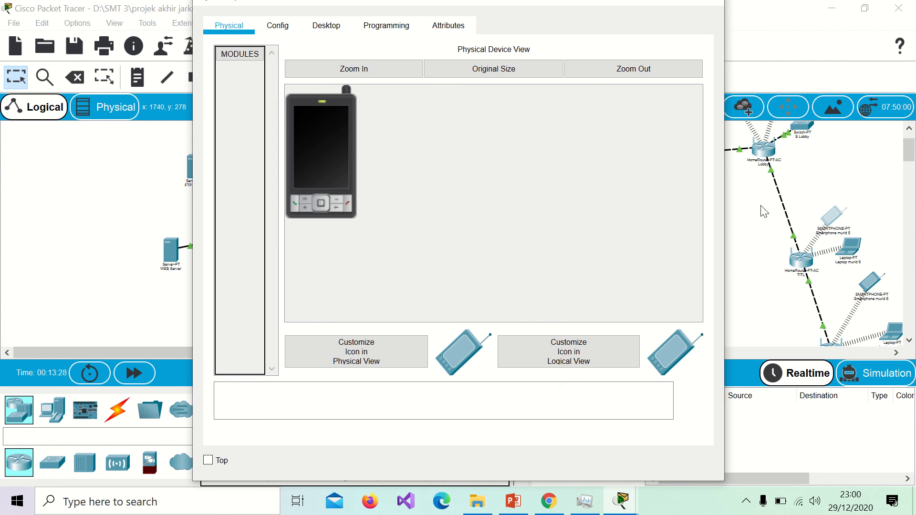
click(327, 26)
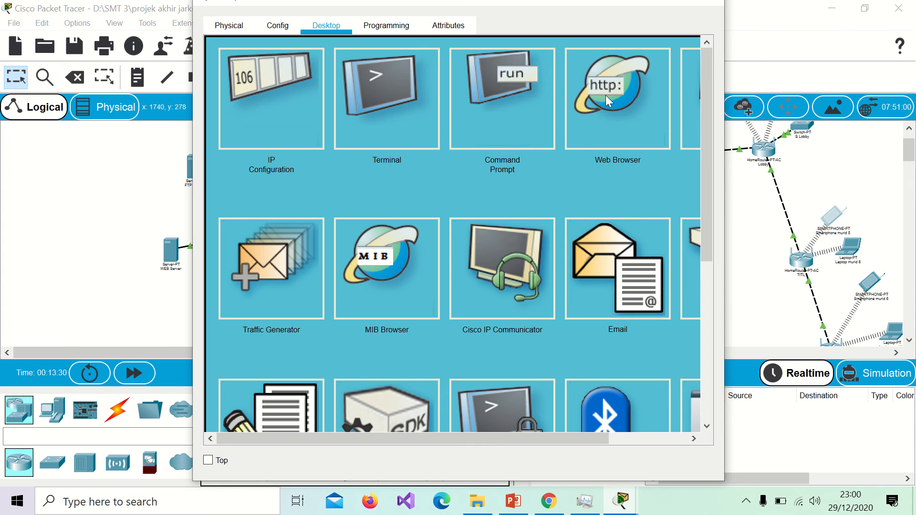
click(468, 101)
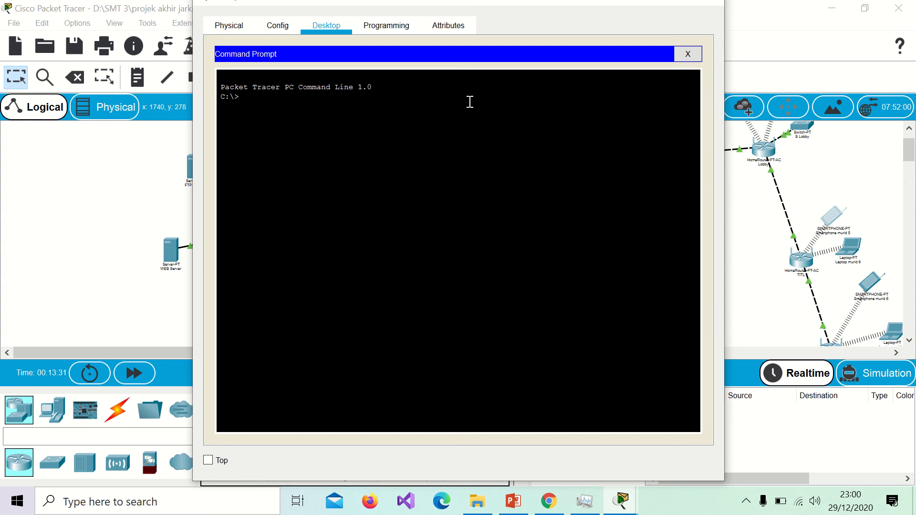
text(nslookup www.smkn1cermegre)
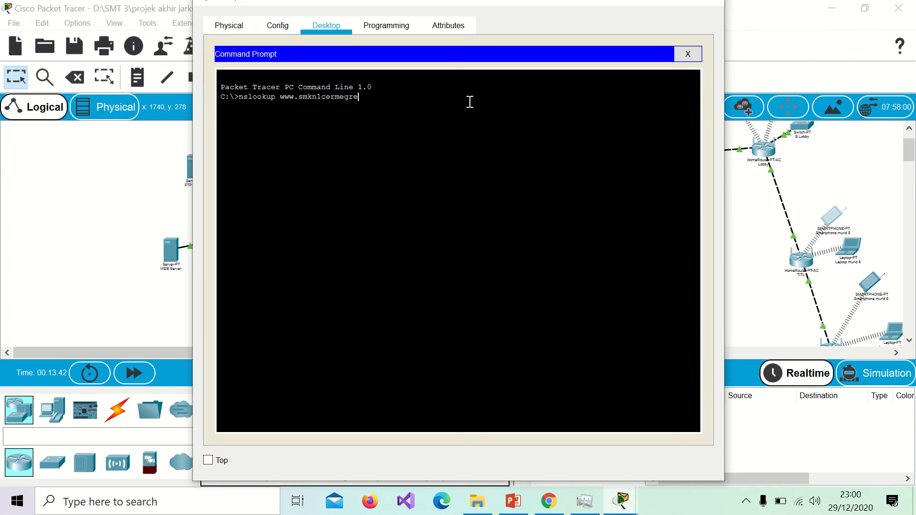
text(sik.sch.id)
key(Return)
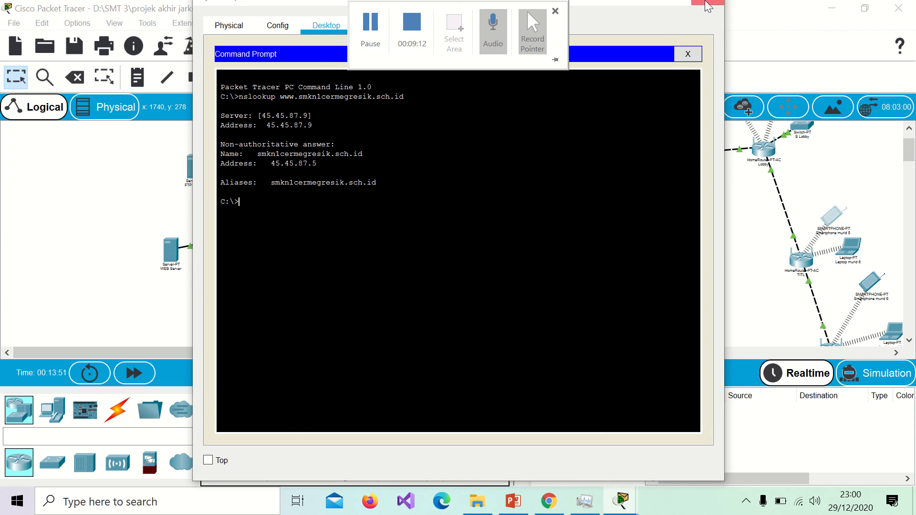
click(708, 5)
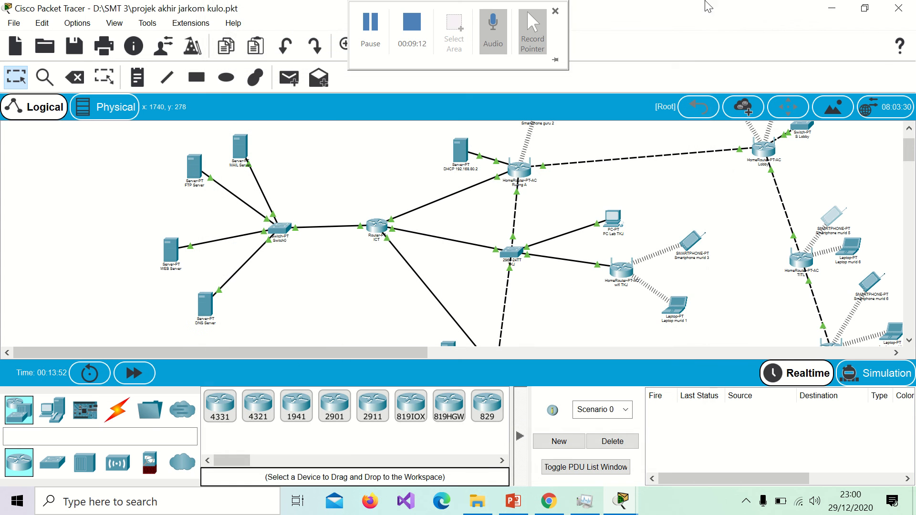
click(196, 164)
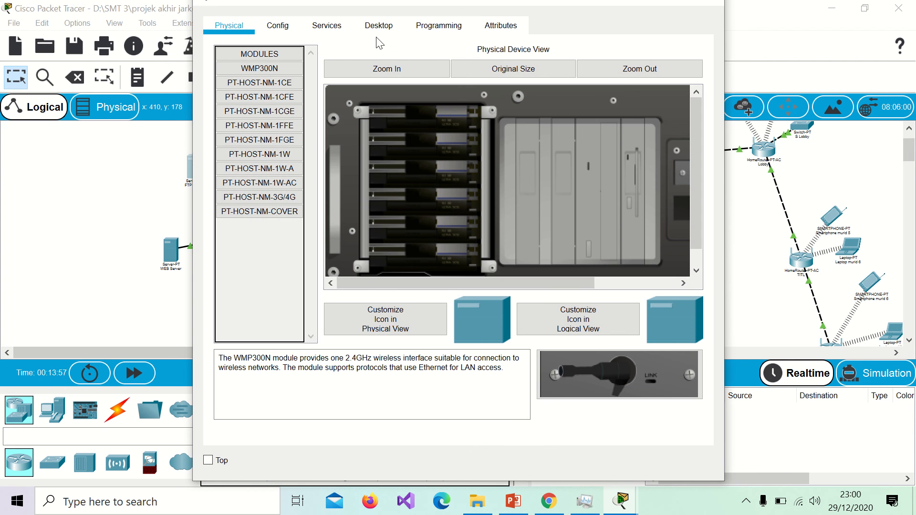
click(387, 29)
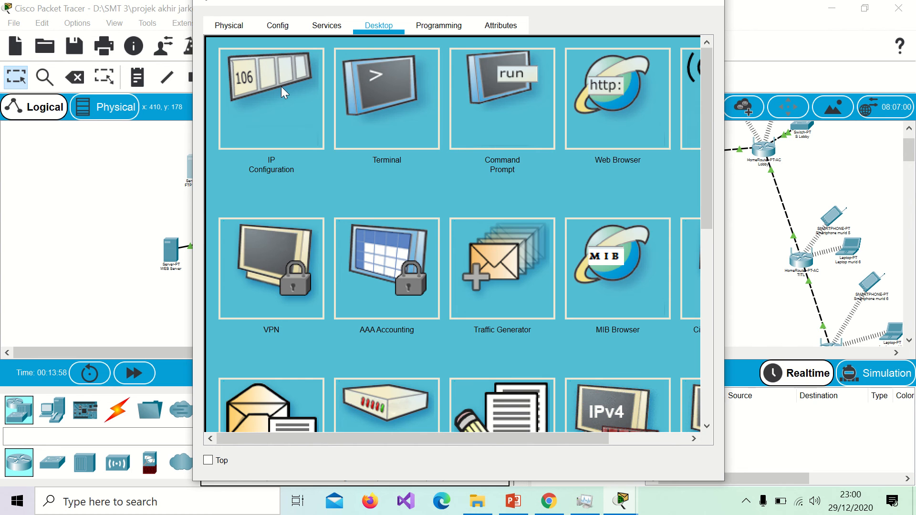
click(281, 87)
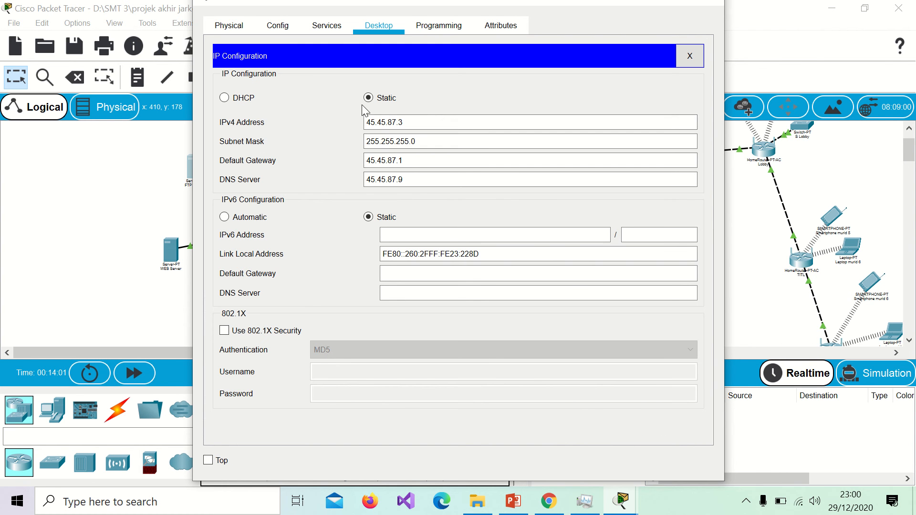
click(328, 26)
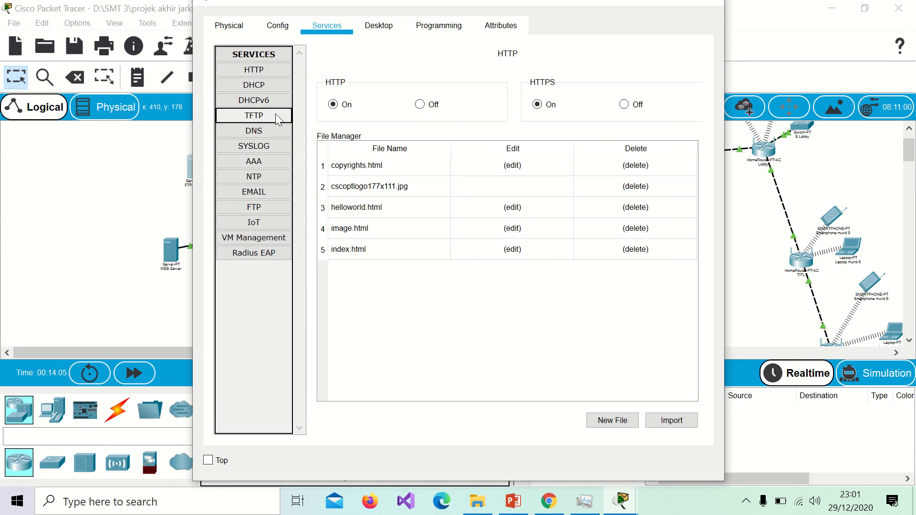
click(267, 201)
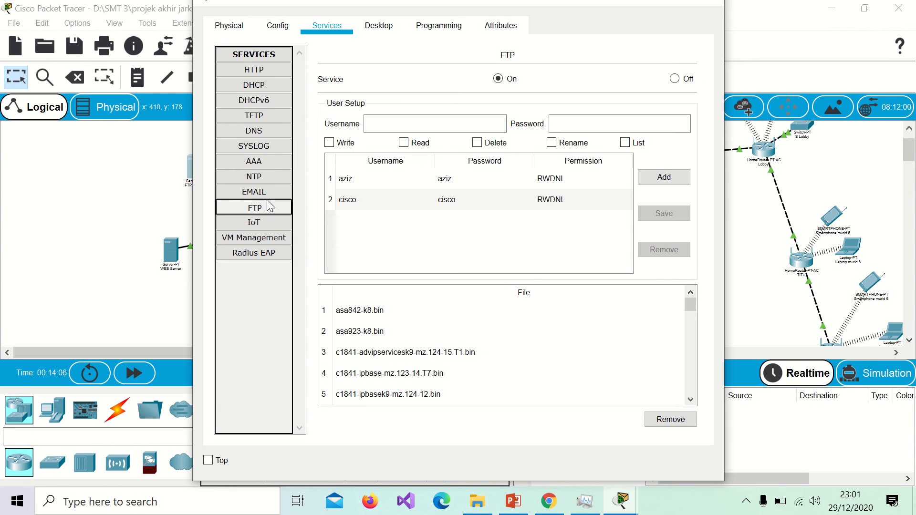
click(418, 184)
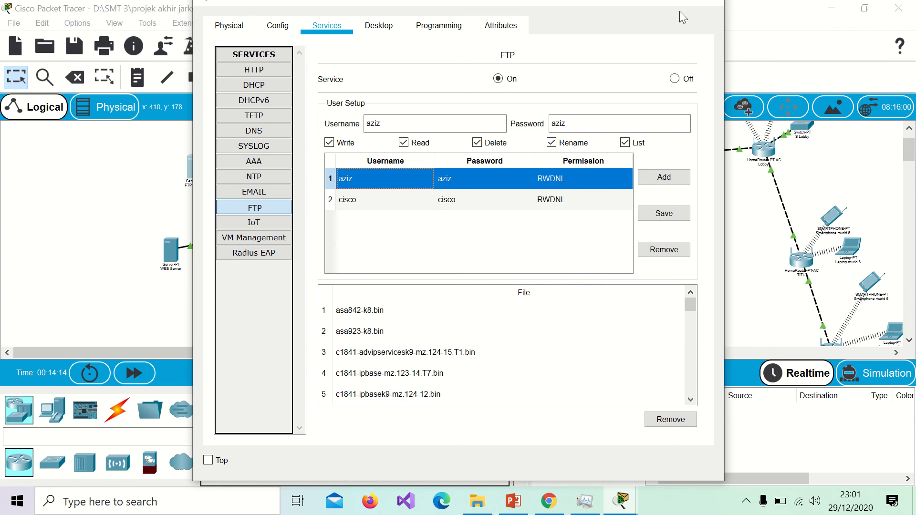
click(703, 4)
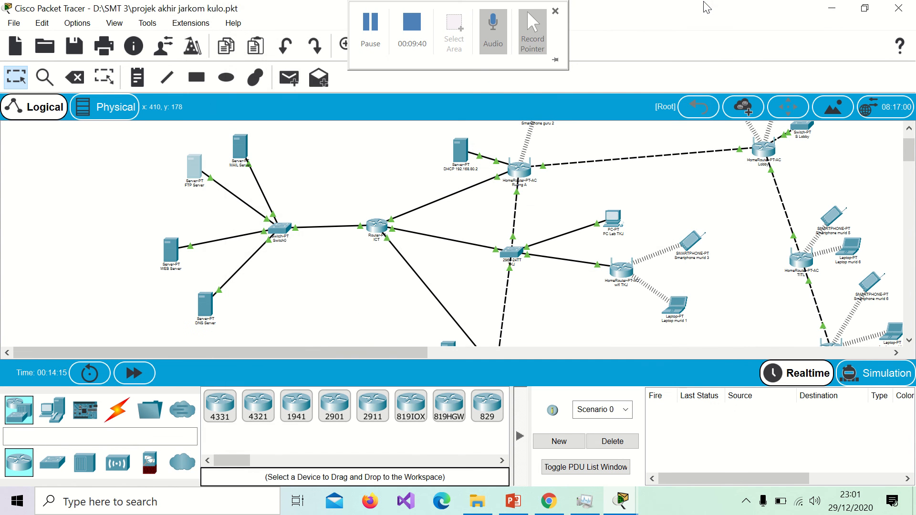
scroll(542, 213, up, 2)
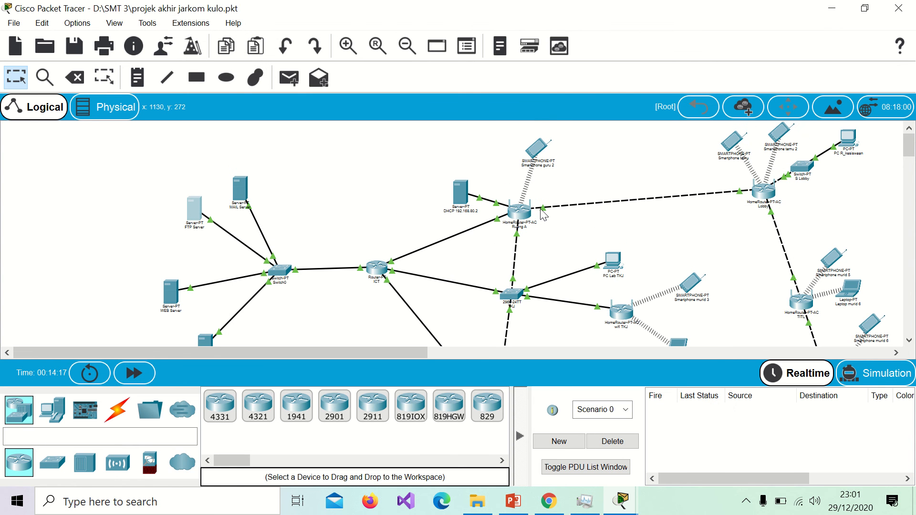
Step: Write 'pesan baru' in Smartphone guru 2's Text Editor and save it as pesanbaru
click(538, 142)
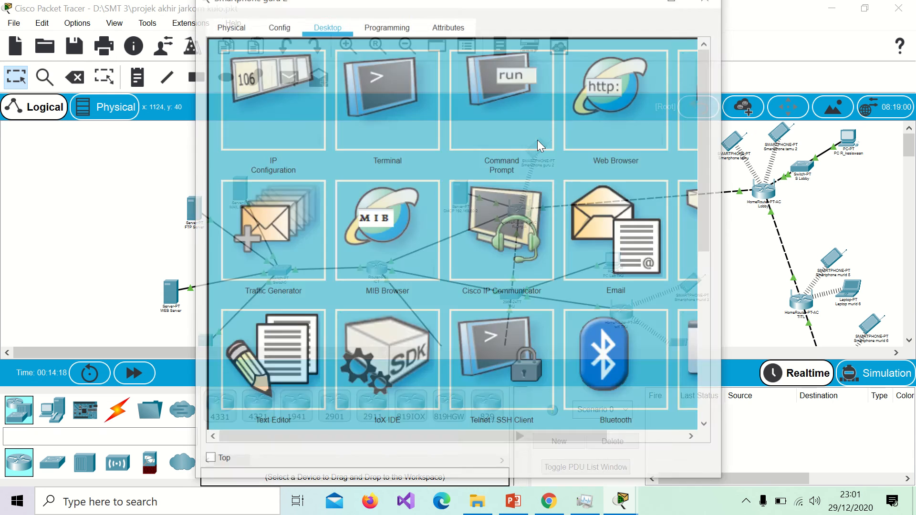
scroll(375, 295, down, 2)
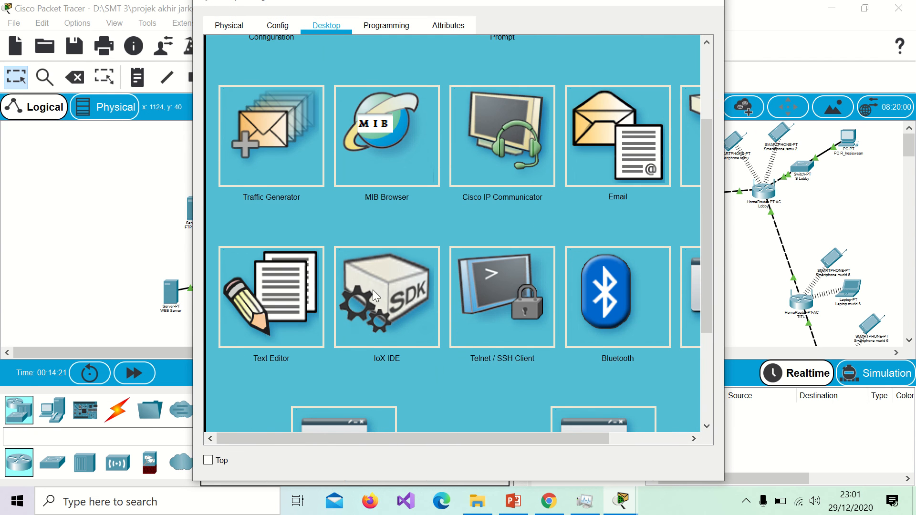
click(262, 309)
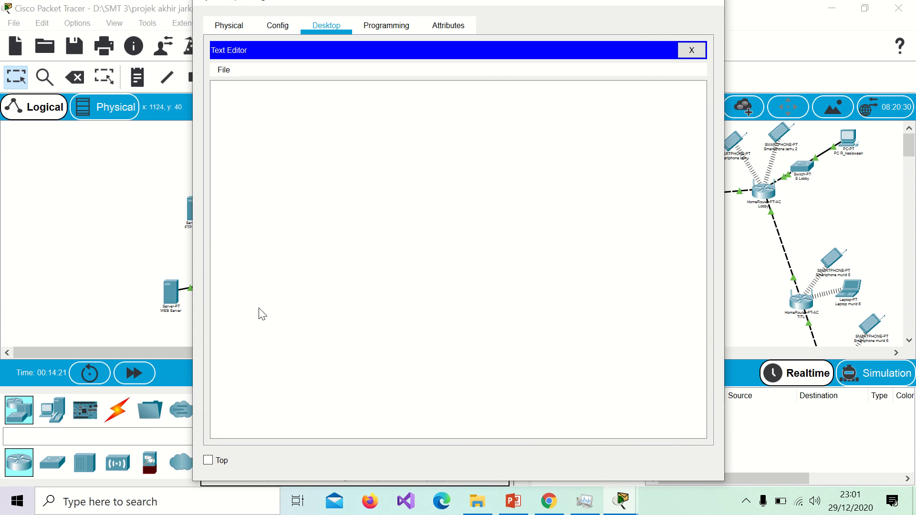
click(321, 150)
text(pesan)
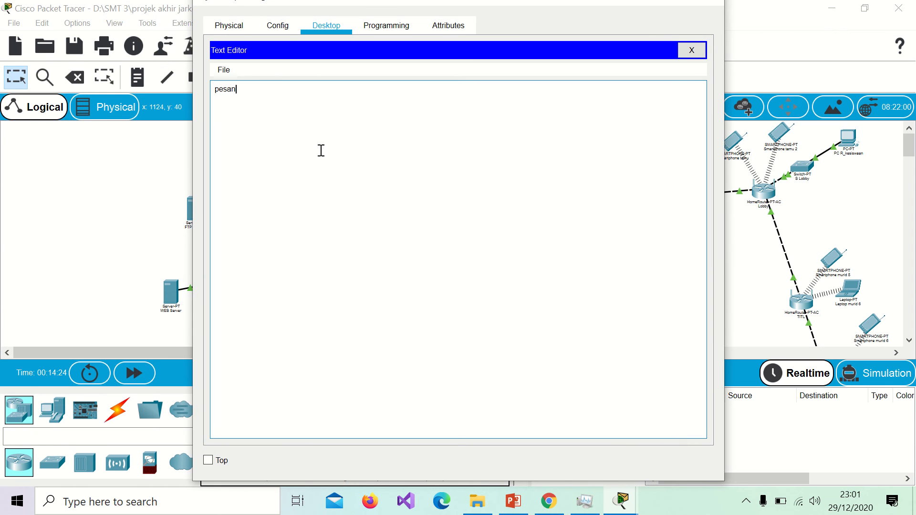
text( baru)
click(687, 48)
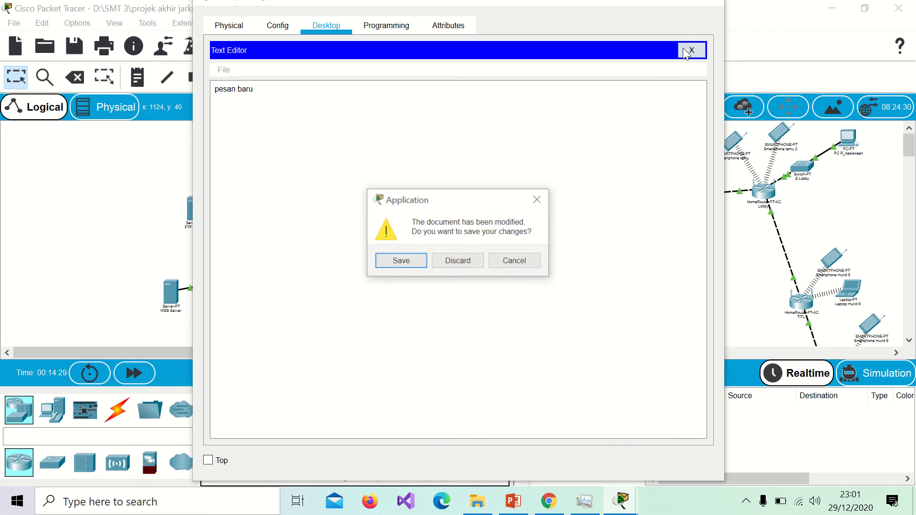
click(398, 263)
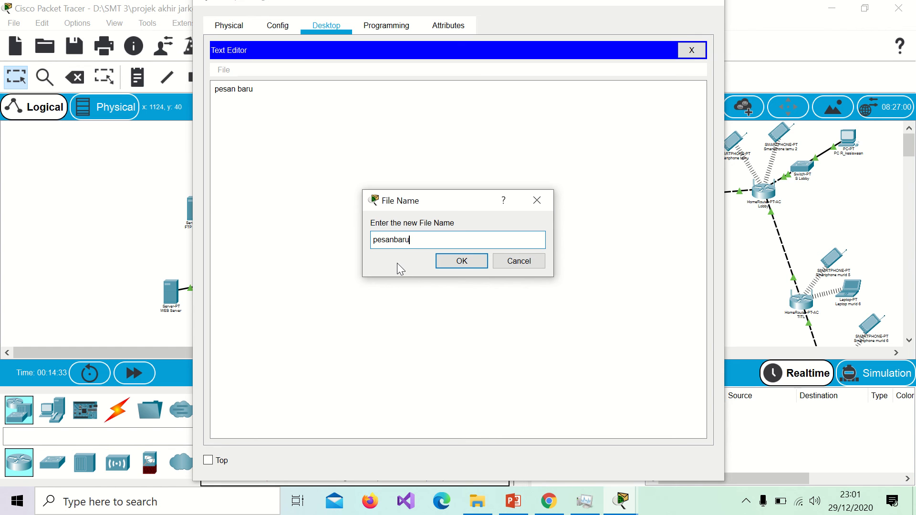
click(471, 261)
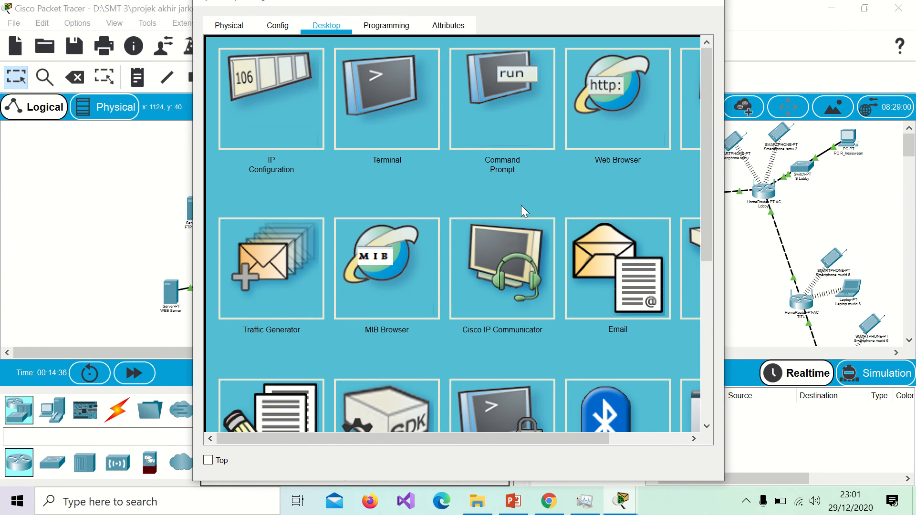
Step: List the files stored on Smartphone guru 2 with dir in its Command Prompt
click(520, 121)
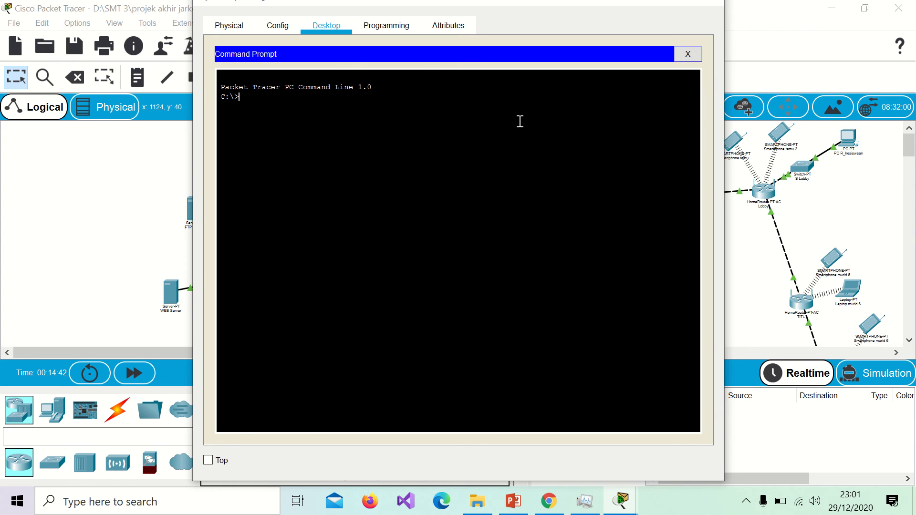
text(dir)
key(Return)
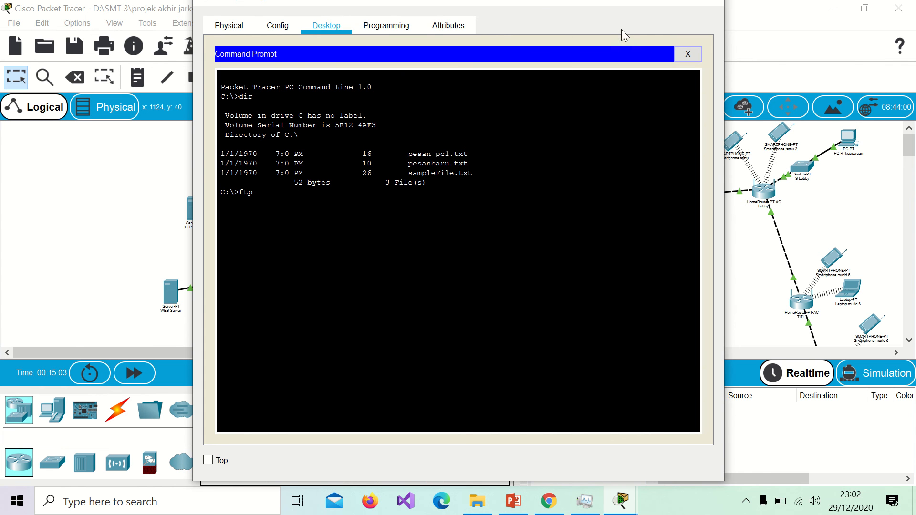
Step: Check the FTP server's IP address, 45.45.87.3, in its IP configuration
drag(616, 3, 761, 52)
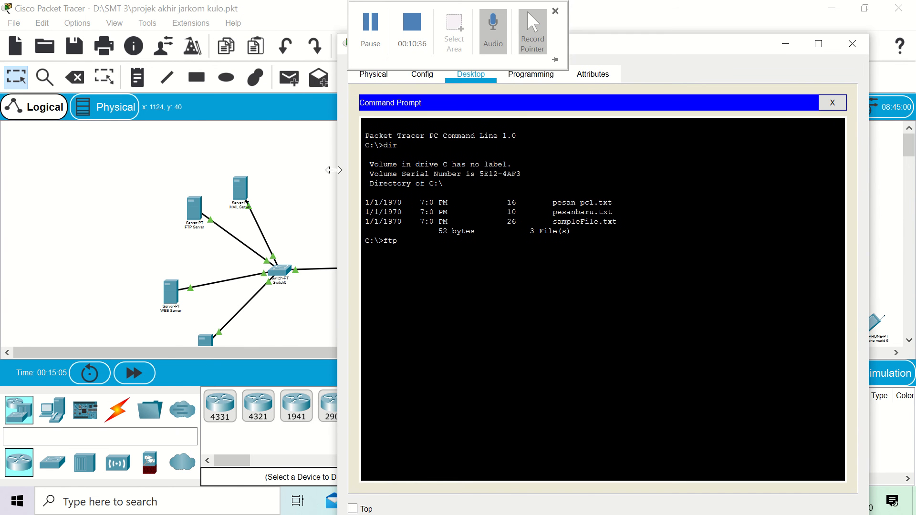
click(172, 208)
click(196, 210)
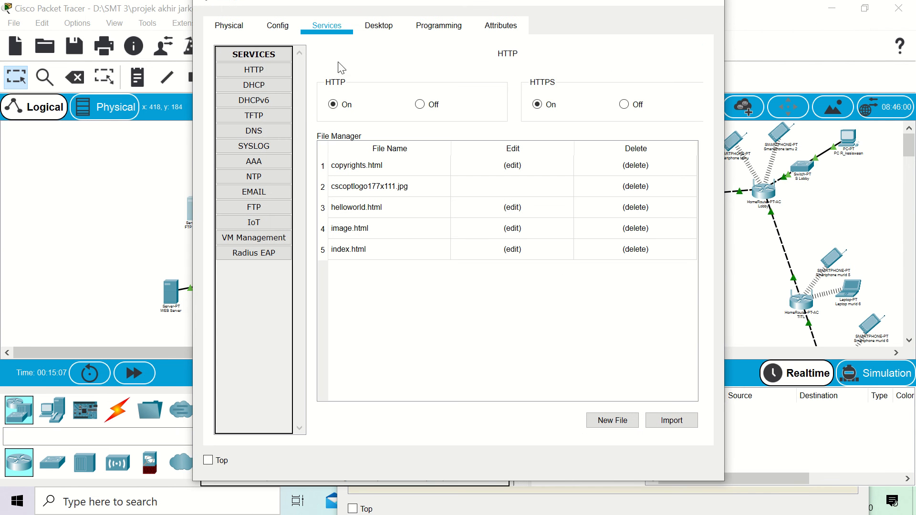
click(373, 27)
click(278, 83)
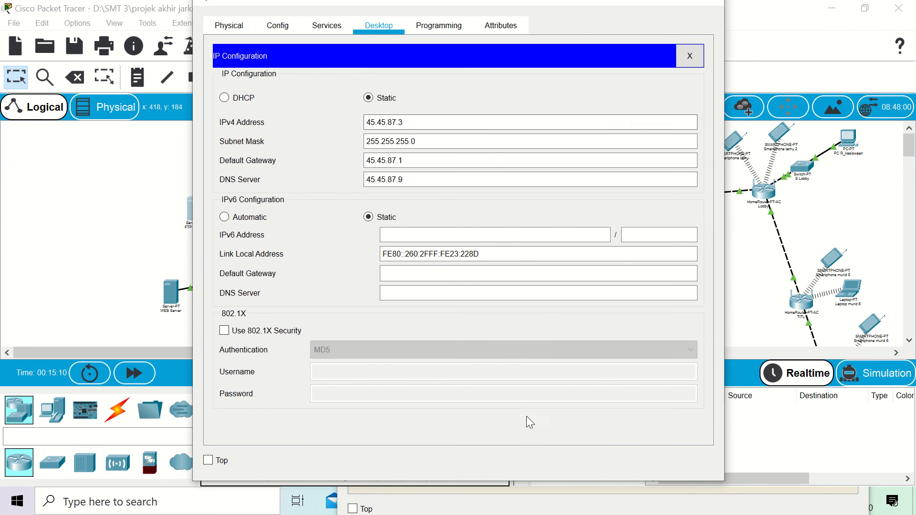
click(749, 334)
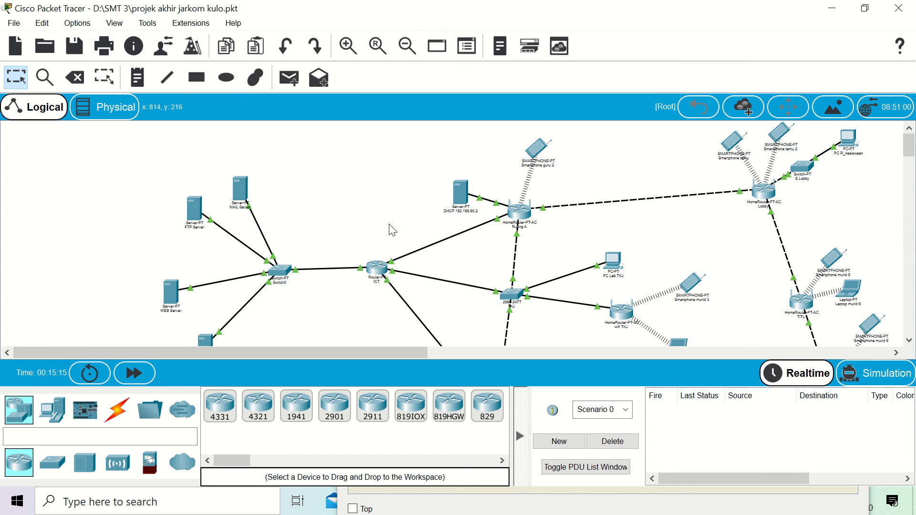
Step: Log in to the FTP server at 45.45.87.3 with the user's account and put pesanbaru.txt
click(539, 150)
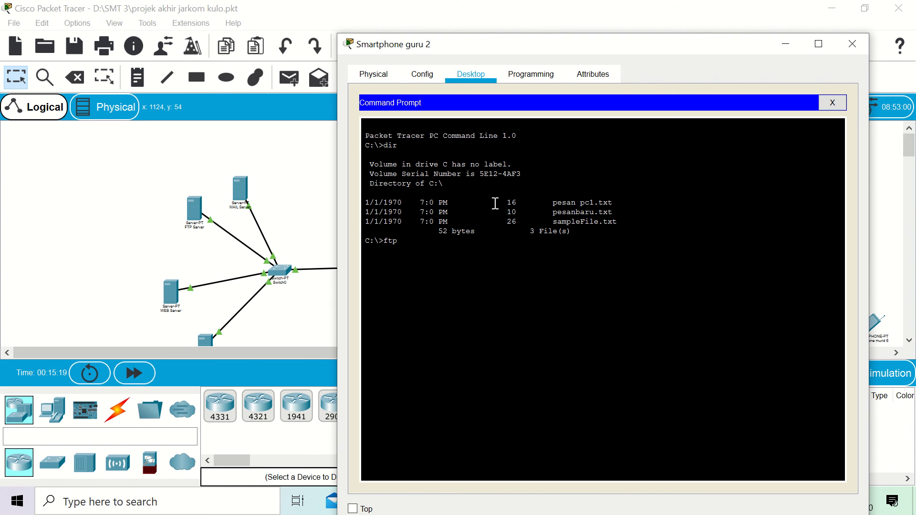
text(45.45.87.3)
key(Return)
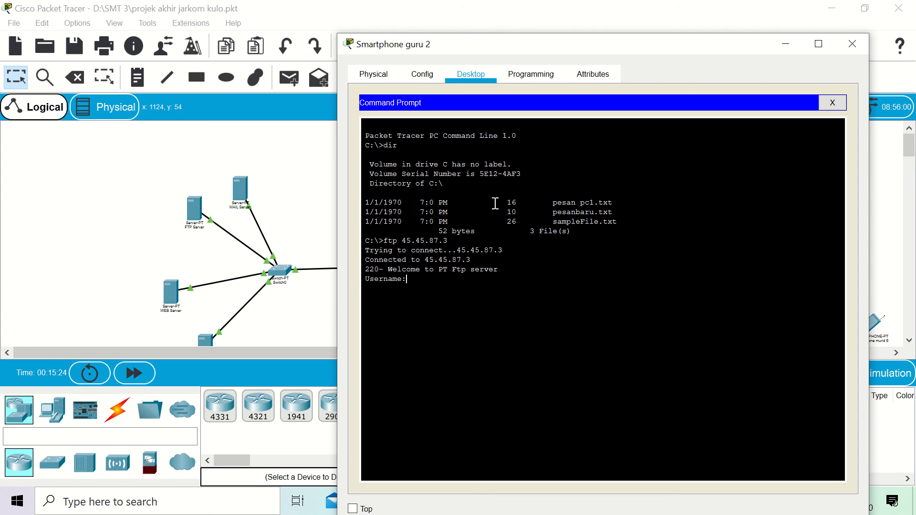
text(aziz)
key(Return)
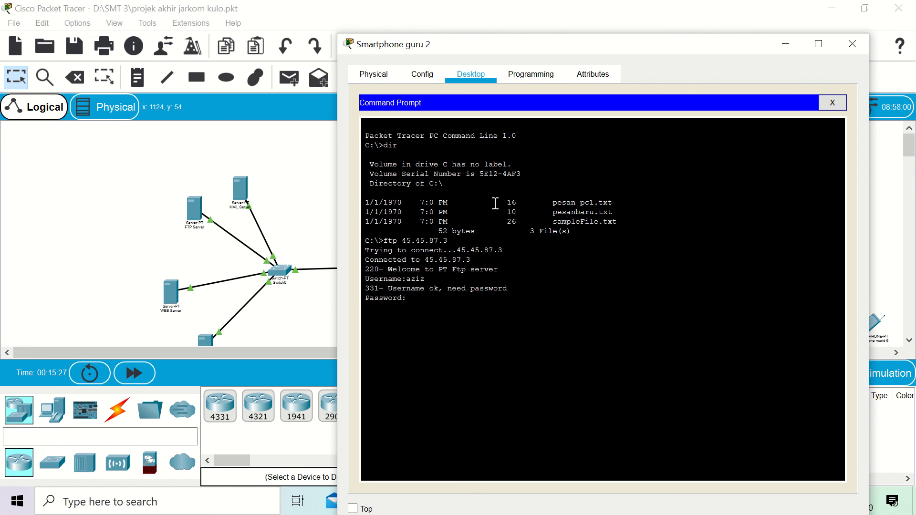
key(Return)
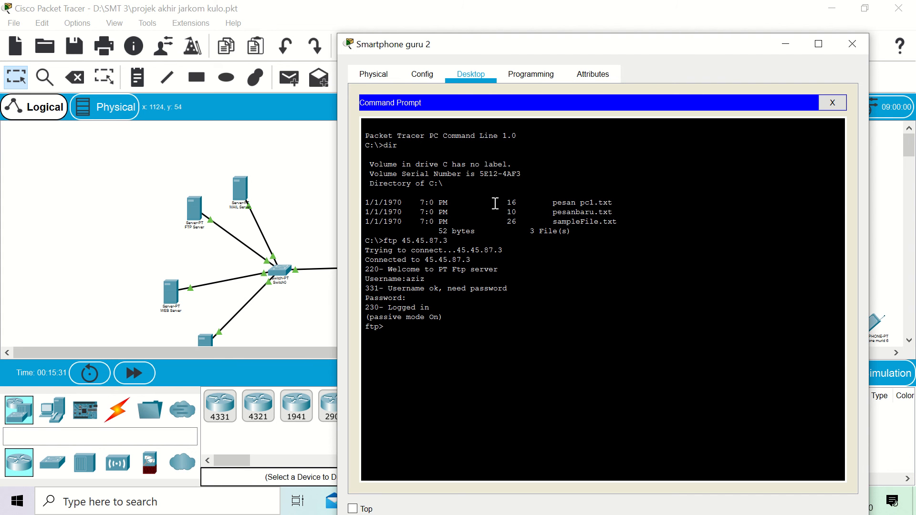
text(put pesanbaru.)
text(txt)
key(Return)
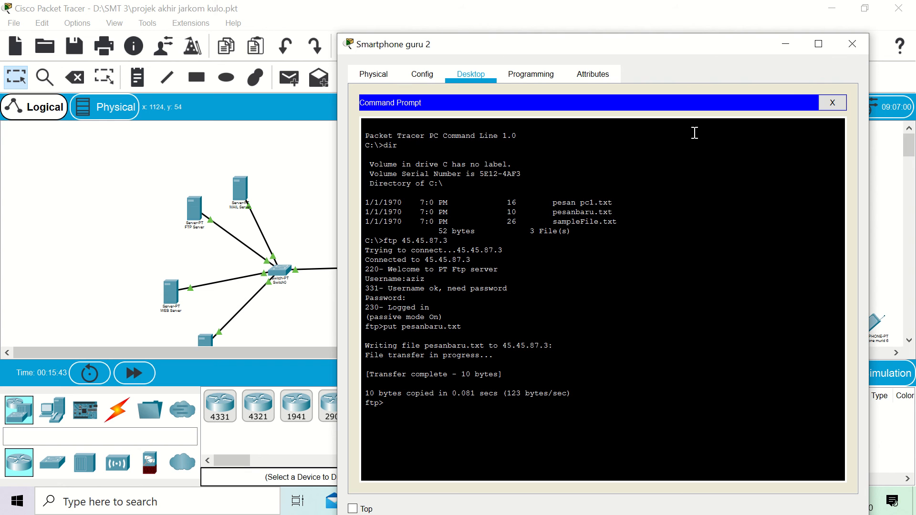
Step: On the second smartphone, log in to FTP at 45.45.87.3 and get pesanbaru.txt
click(785, 45)
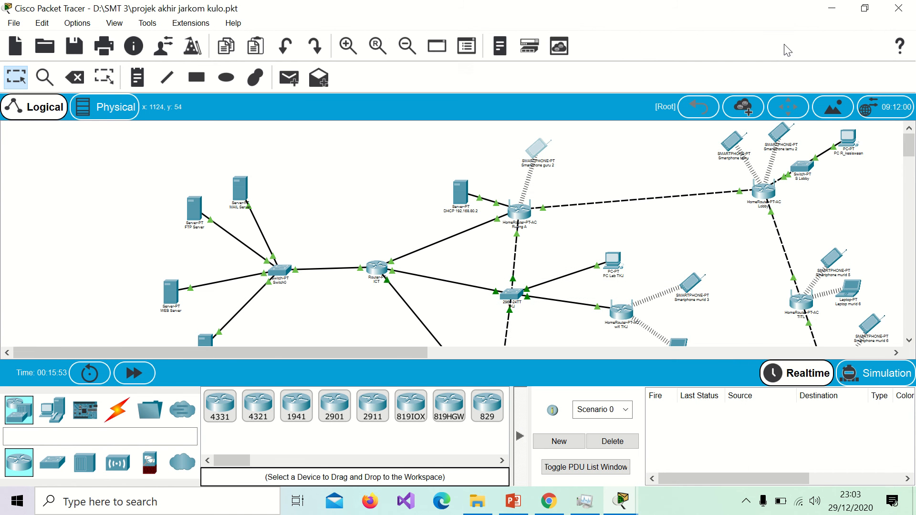
click(693, 284)
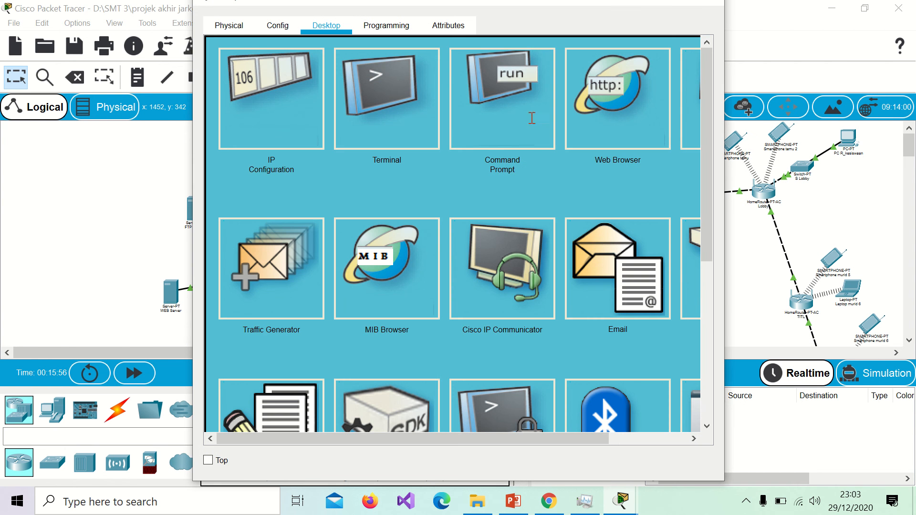
click(530, 118)
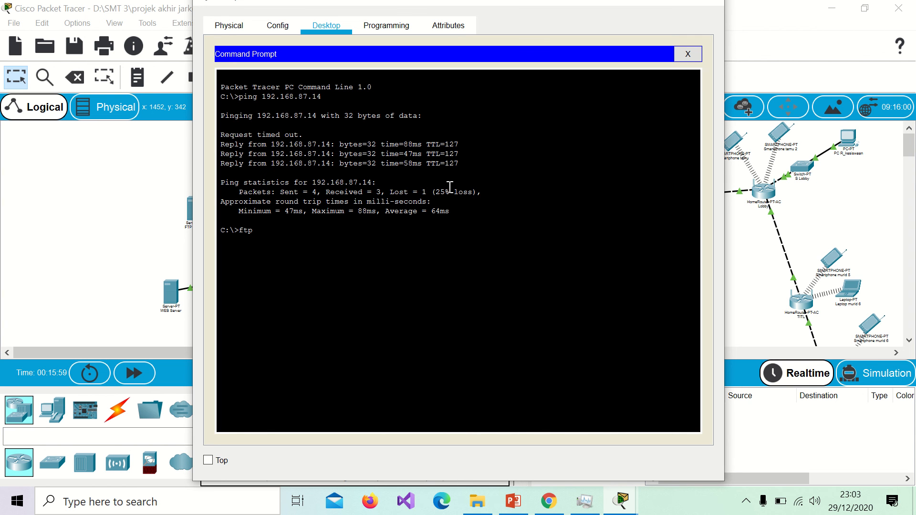
text(ftp 45.45.87.3)
key(Return)
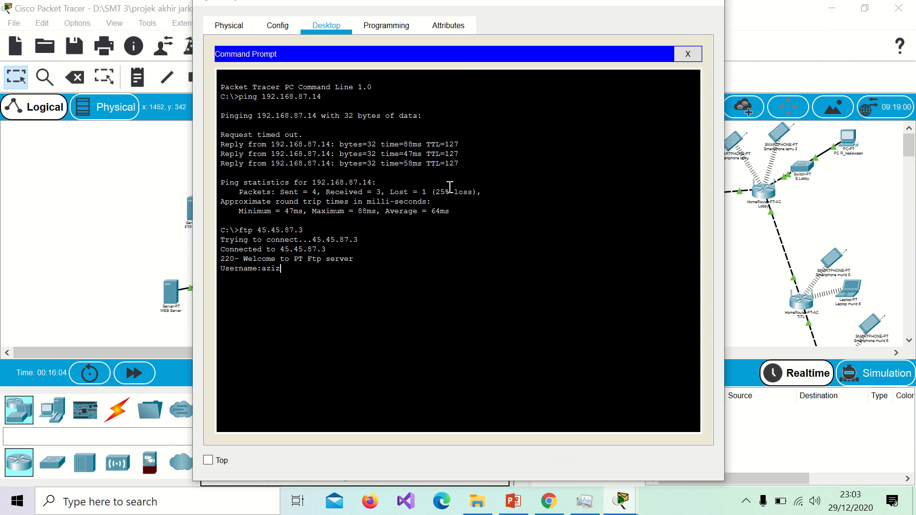
key(Return)
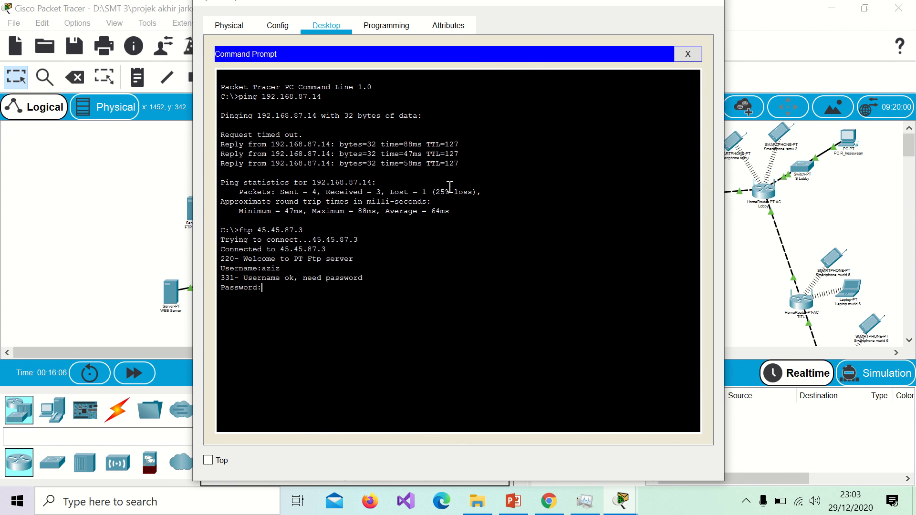
key(Return)
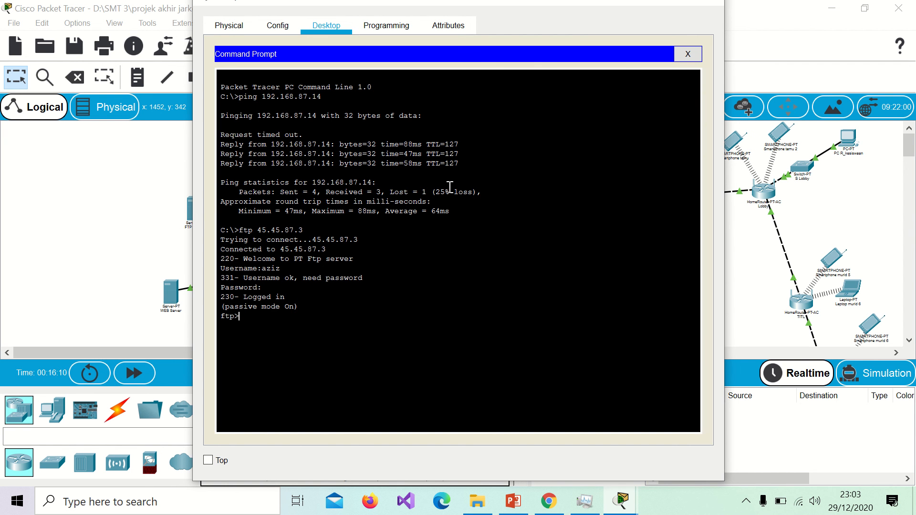
text(get pesanbaru.txt)
key(Return)
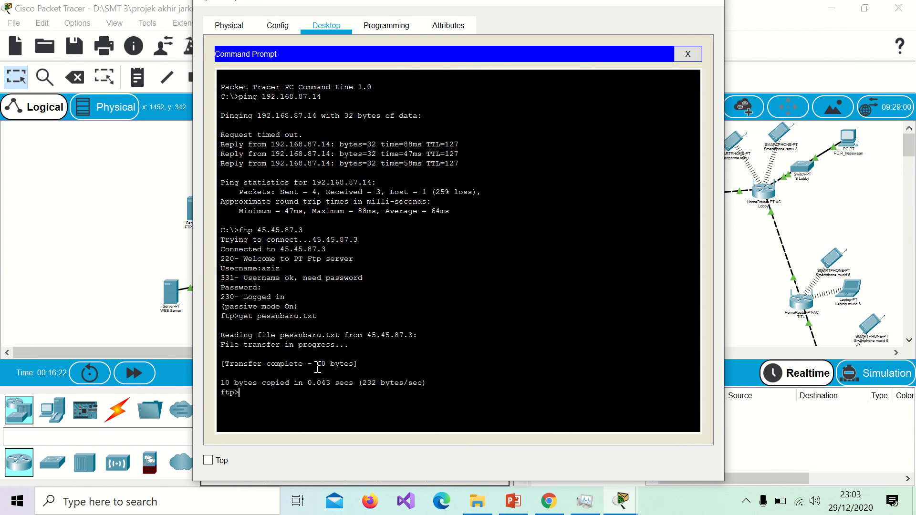
Step: Confirm pesanbaru.txt (10 bytes) is listed with dir, quit the FTP session and close the window
text(r)
key(Return)
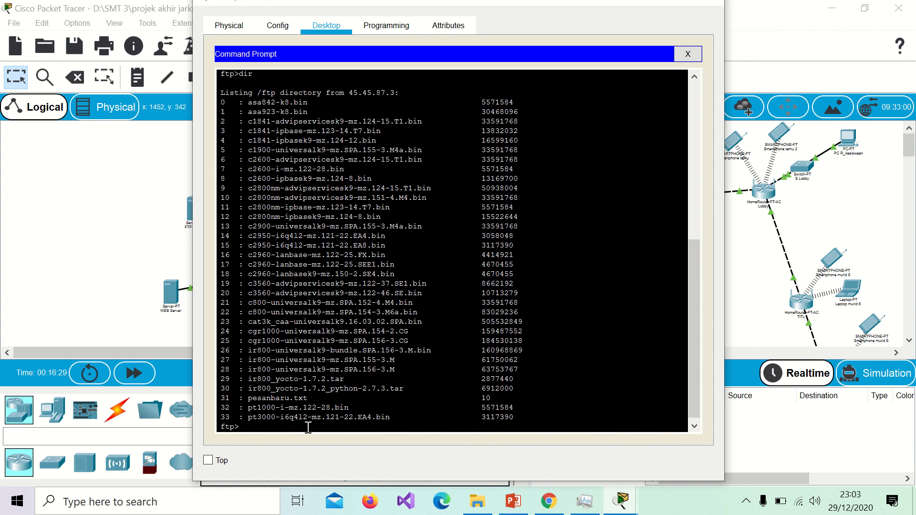
text(quit)
key(Return)
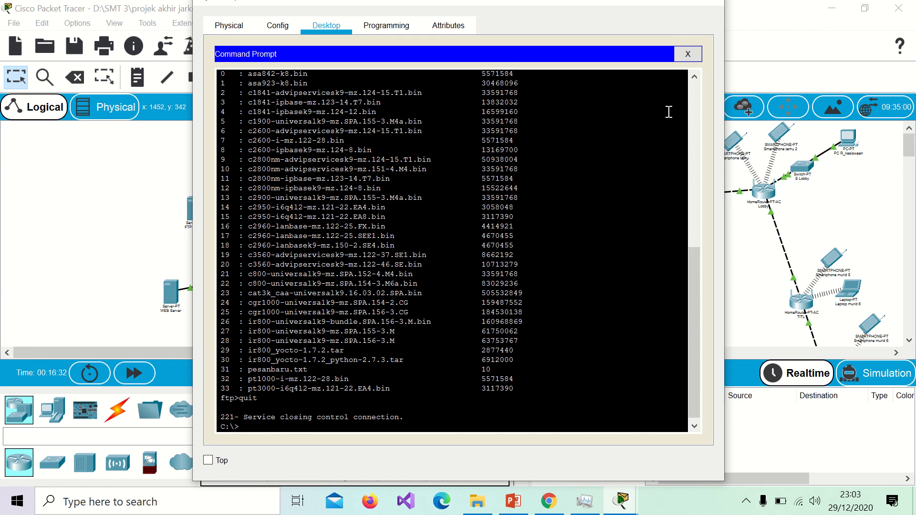
click(711, 5)
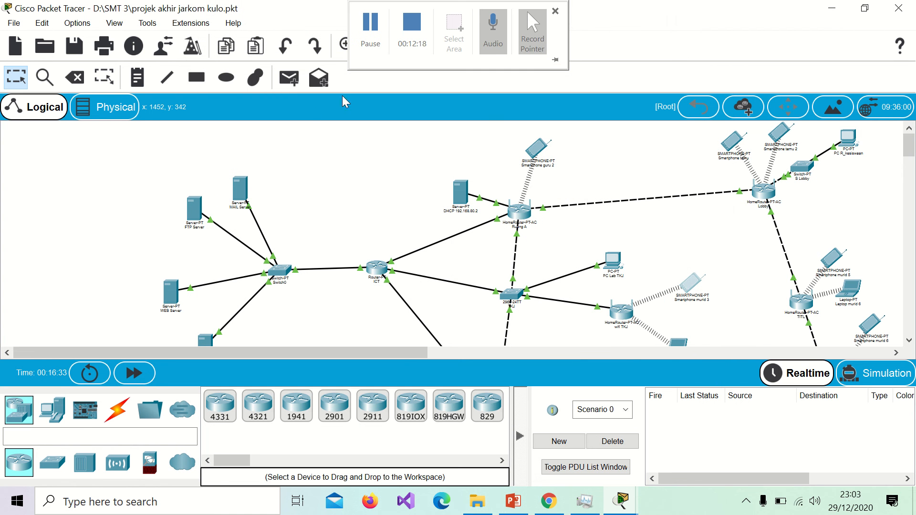
Step: Check the MAIL server's IP configuration
click(245, 196)
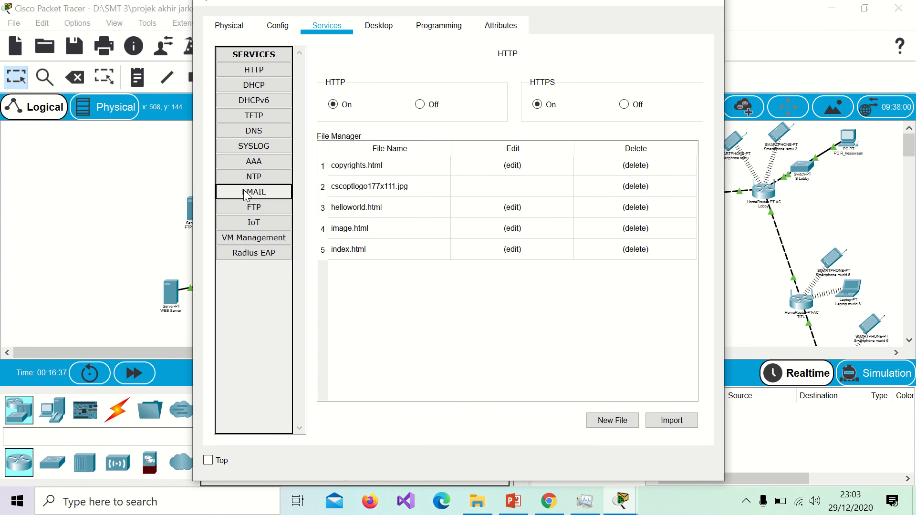
click(384, 26)
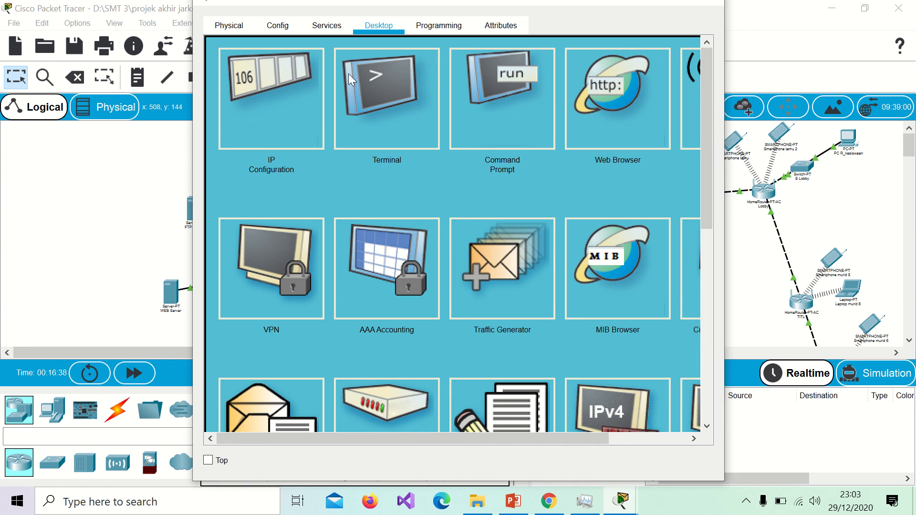
click(264, 101)
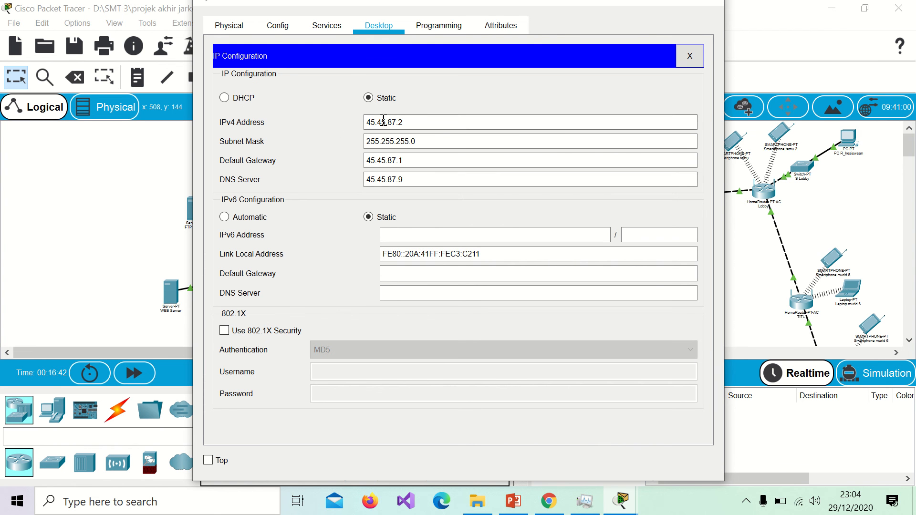
Step: Review both user accounts in the mail server's EMAIL service, then close the server
click(329, 28)
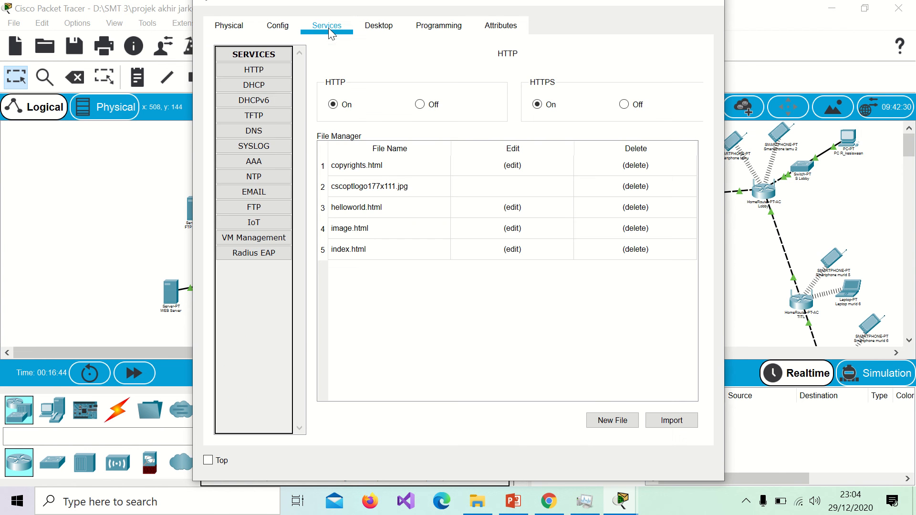
click(265, 192)
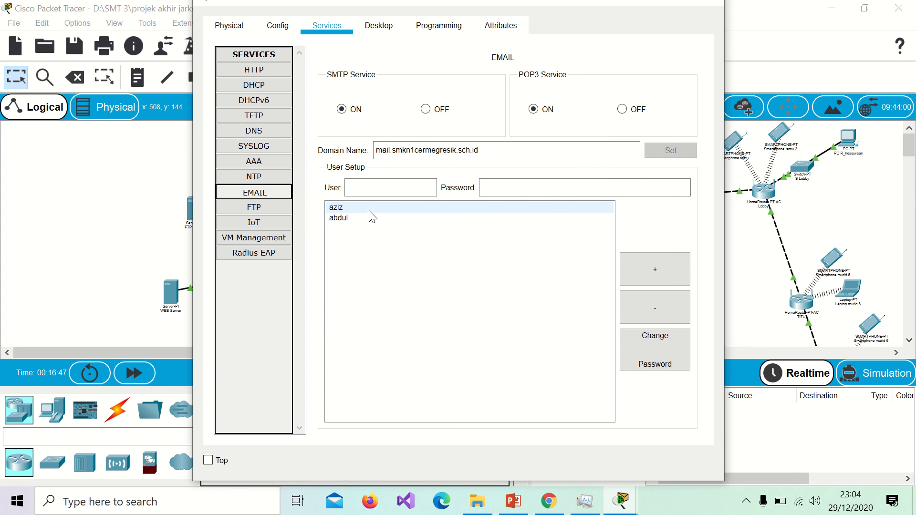
click(401, 207)
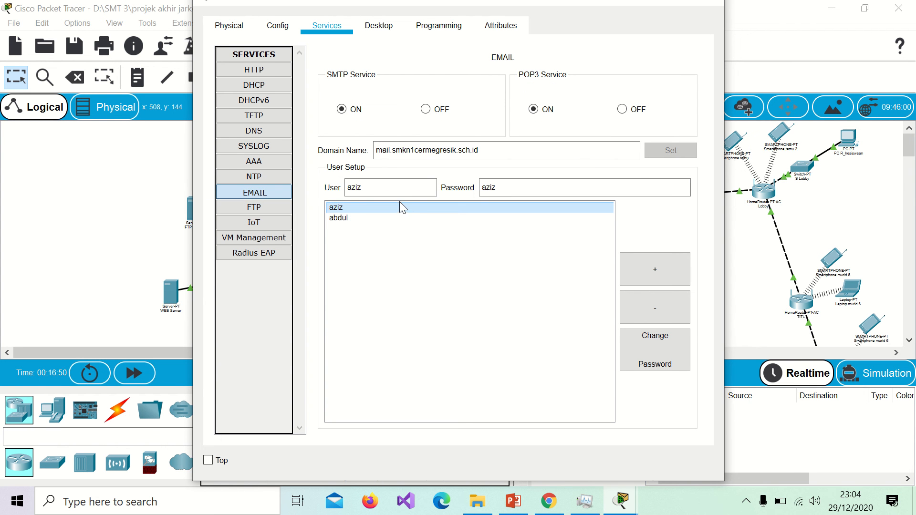
click(494, 187)
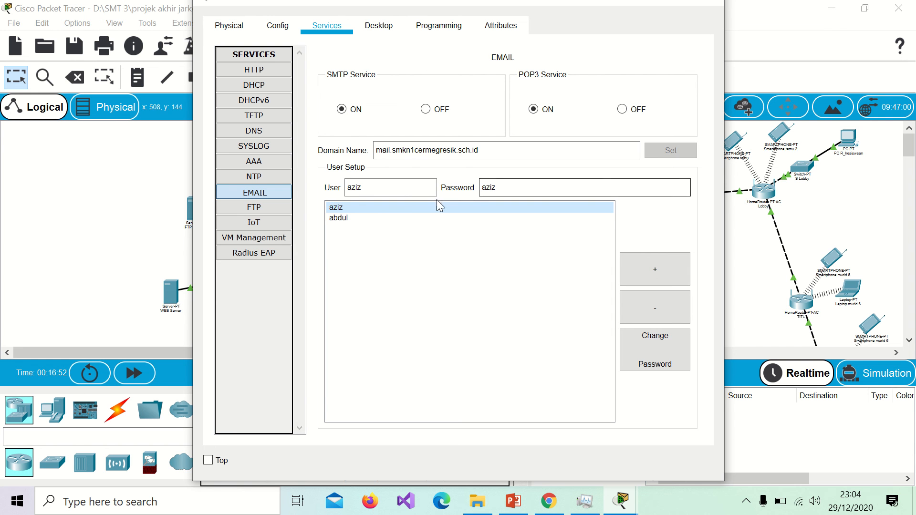
click(372, 216)
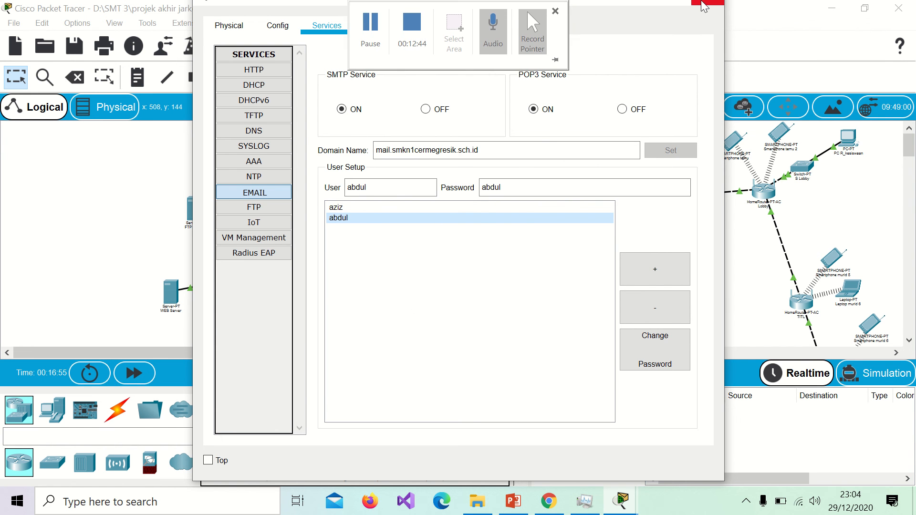
click(704, 6)
Step: Inspect the DNS Server's A record for mail.smkn1cermegresik.sch.id pointing to 45.45.87.2
scroll(203, 294, down, 1)
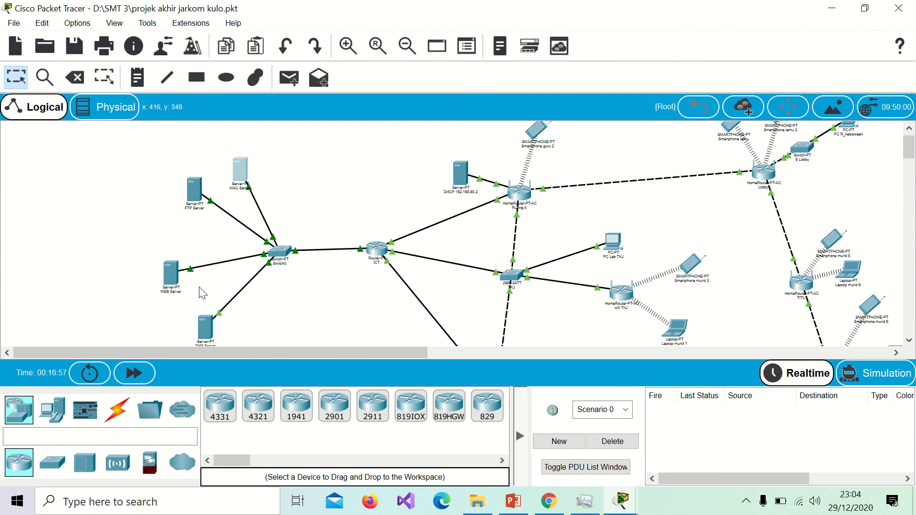
click(208, 323)
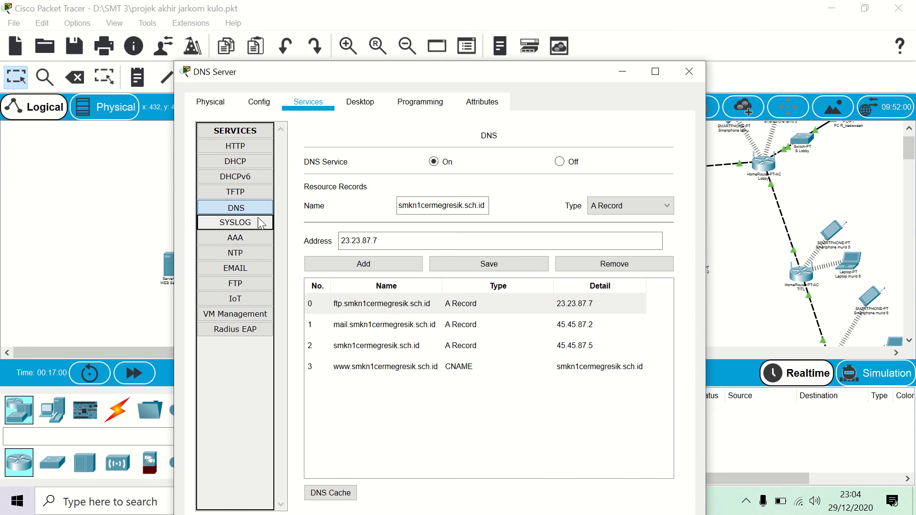
click(236, 208)
click(374, 324)
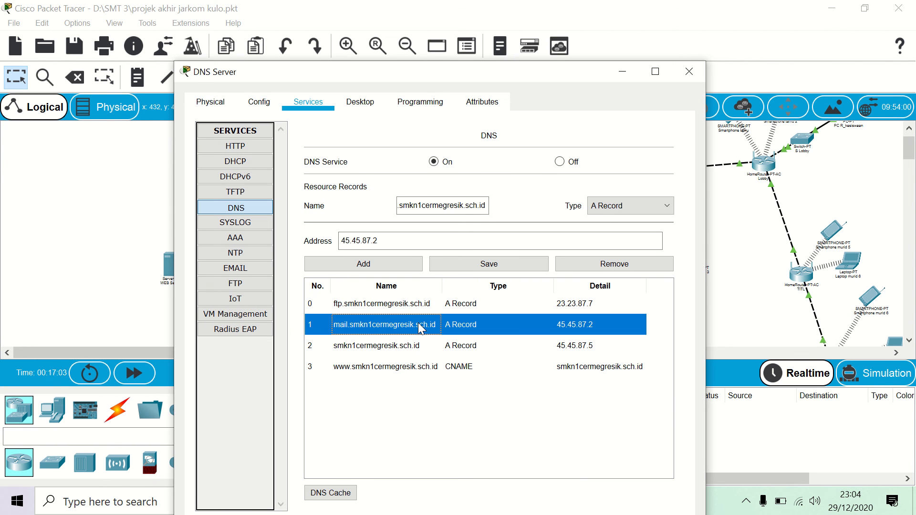
click(442, 209)
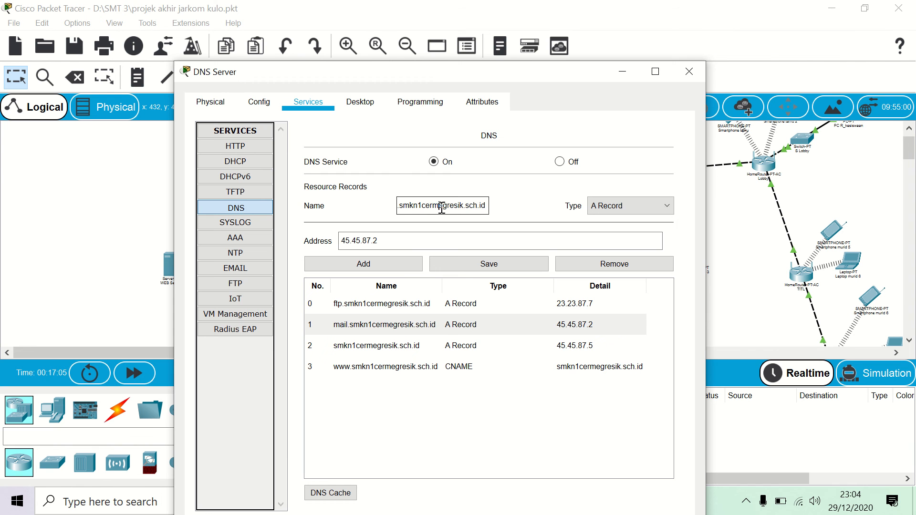
key(ctrl+a)
key(ctrl+c)
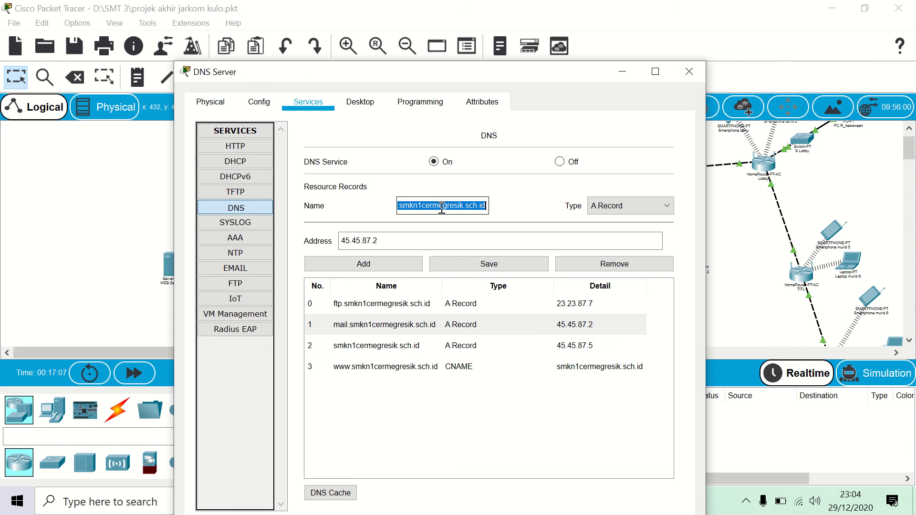
click(688, 71)
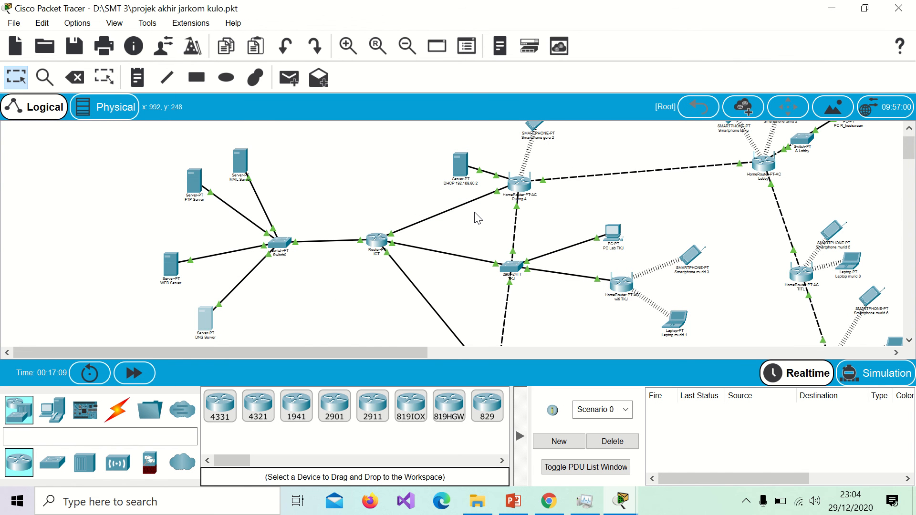
Step: Move Laptop murid 2 slightly up and right on the canvas
scroll(477, 218, right, 6)
scroll(477, 218, down, 1)
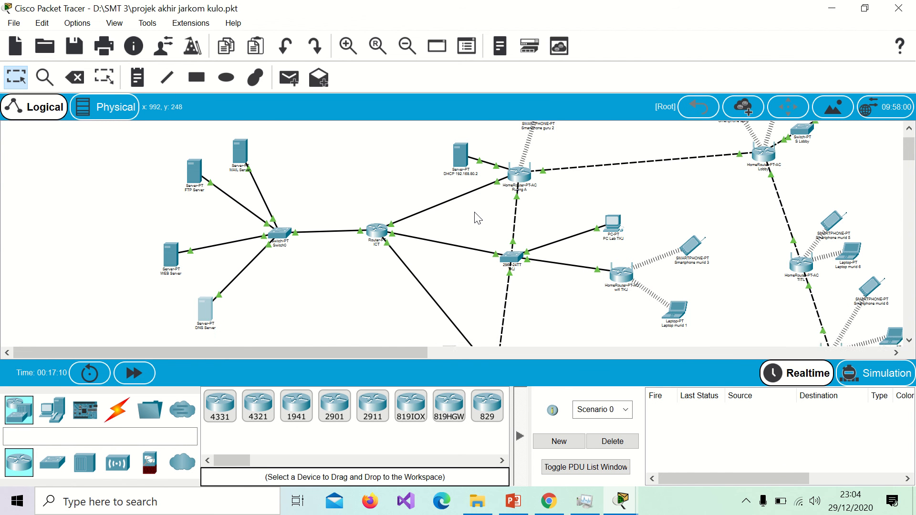
scroll(477, 218, down, 5)
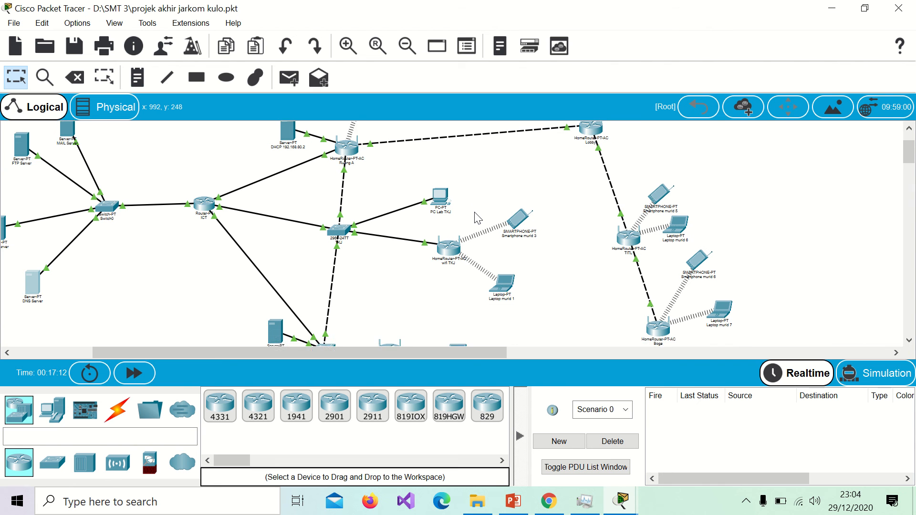
scroll(477, 218, down, 1)
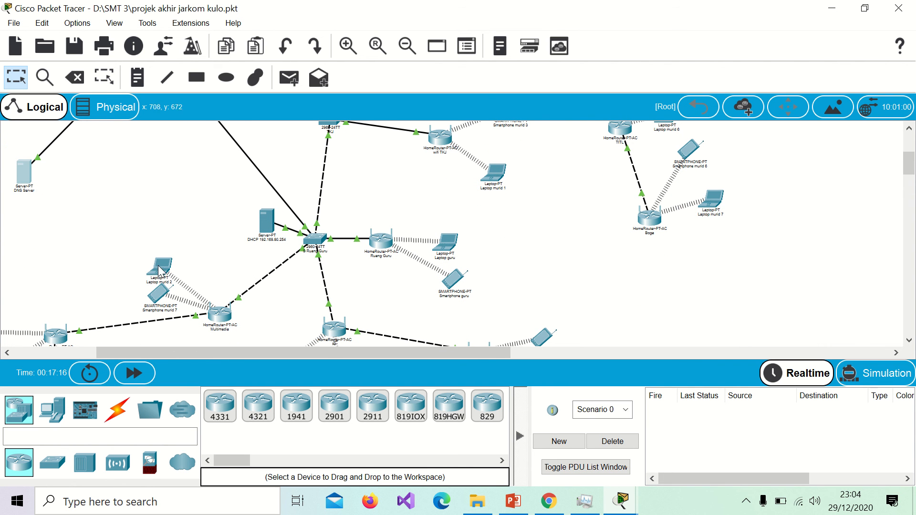
drag(164, 266, 202, 257)
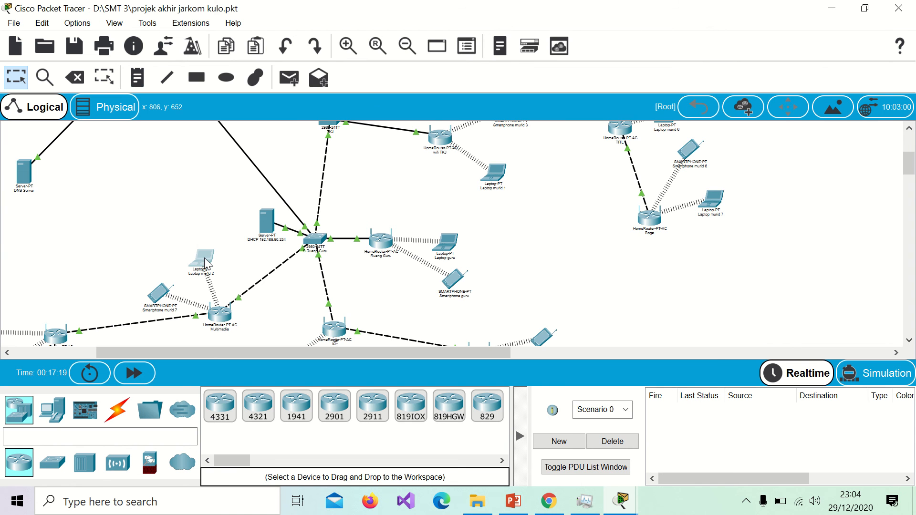
Step: Open the Email client on Laptop murid 2's Desktop
click(205, 262)
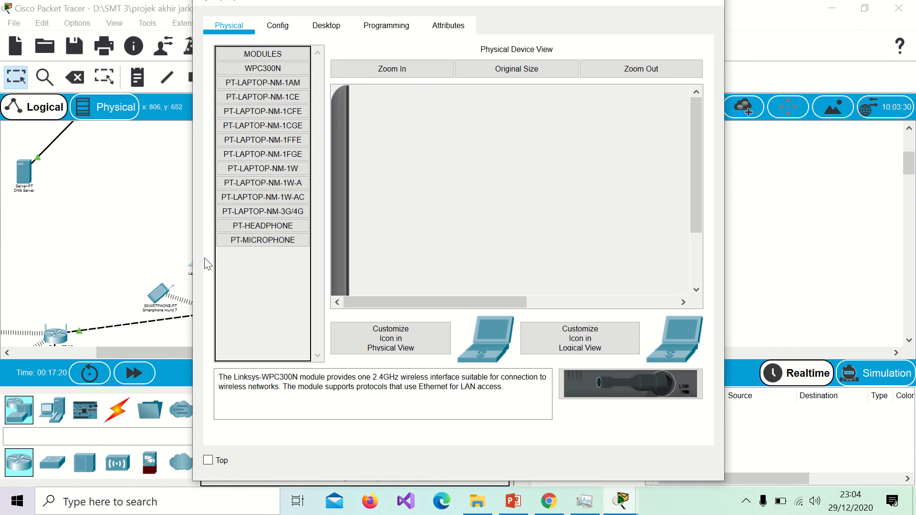
click(323, 27)
scroll(508, 271, down, 3)
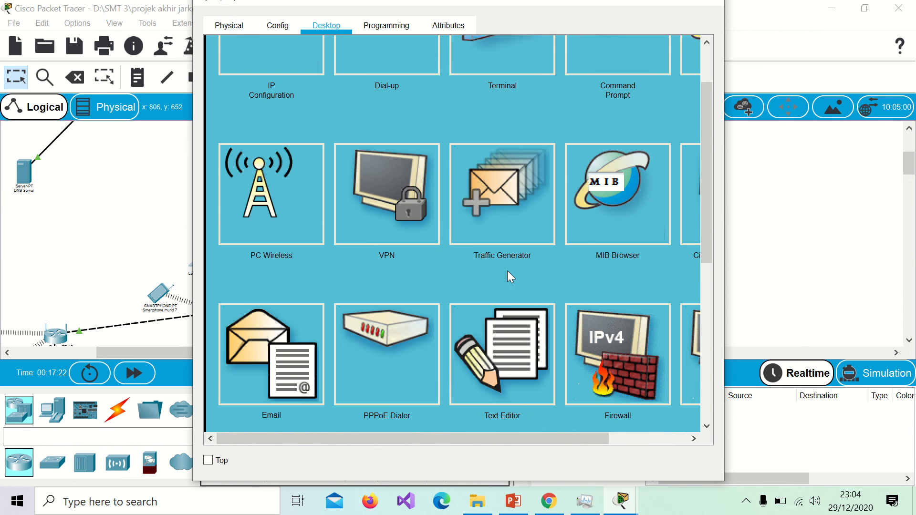
click(271, 256)
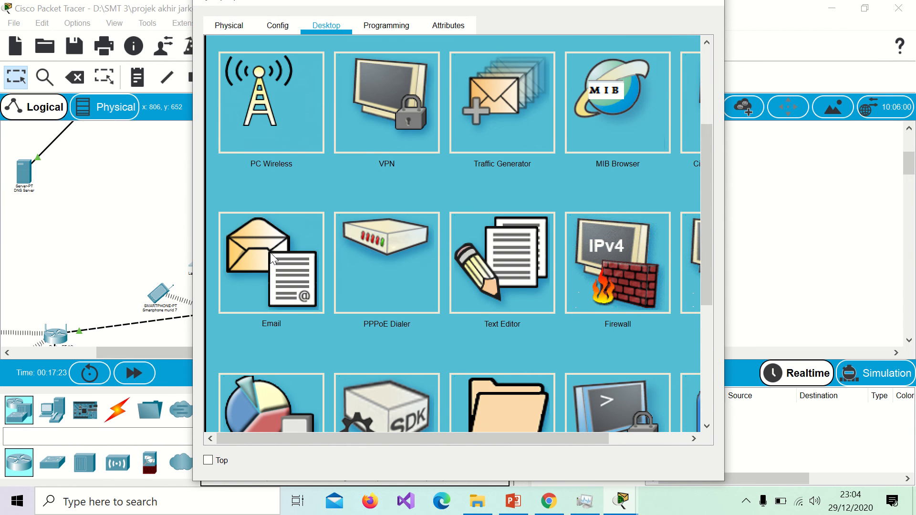
scroll(436, 103, up, 3)
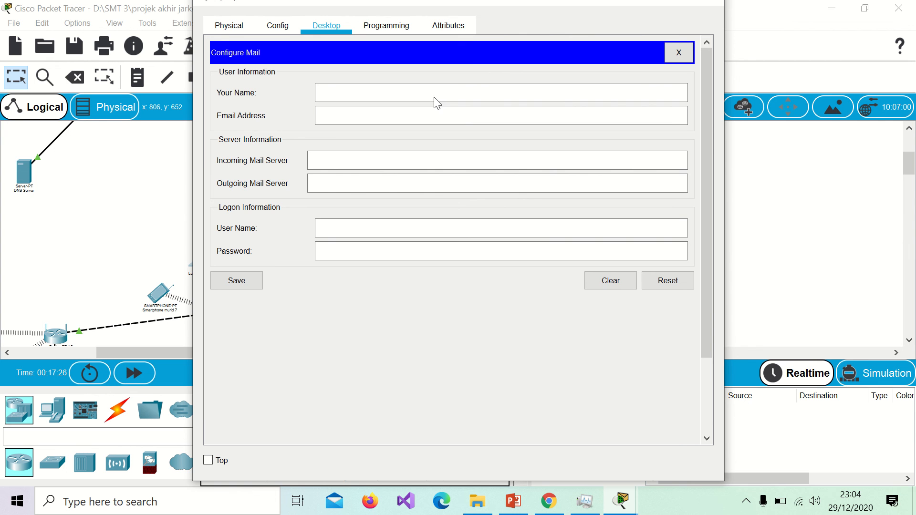
Step: Enter the first user's display name and email address on the school mail domain
click(428, 97)
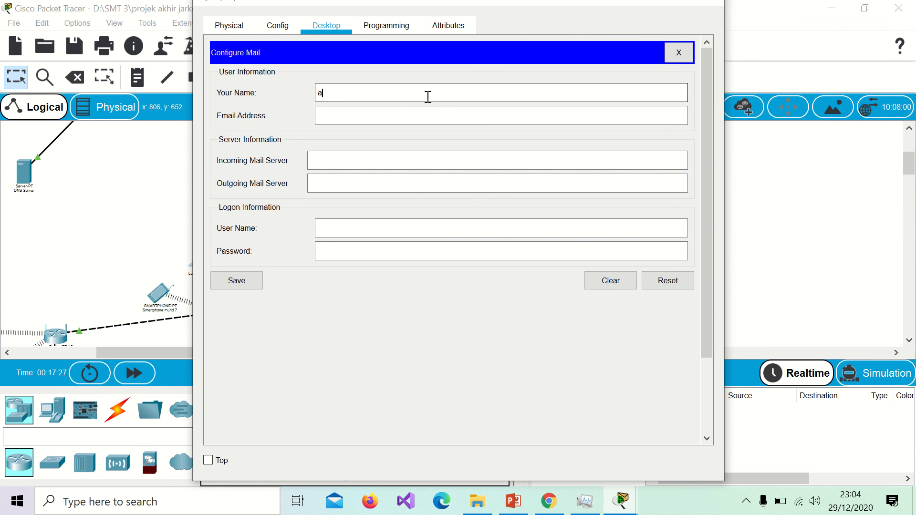
text(aziz)
click(416, 125)
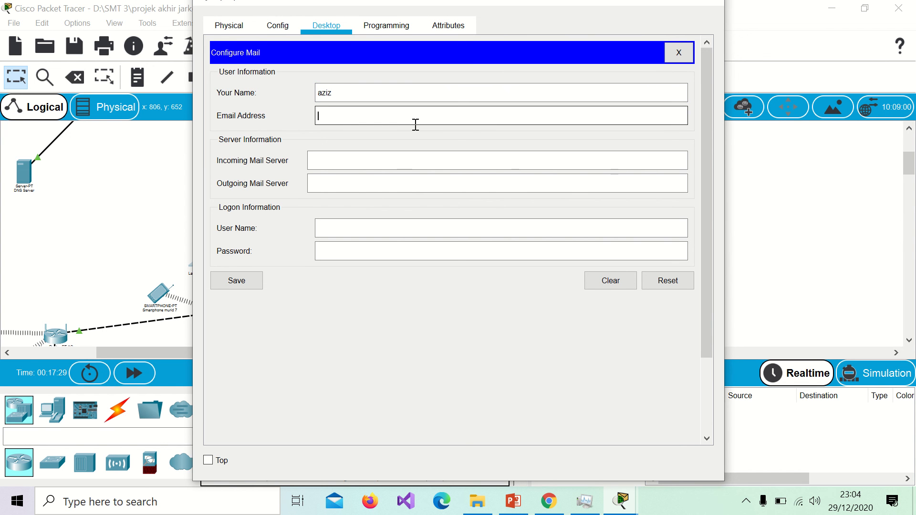
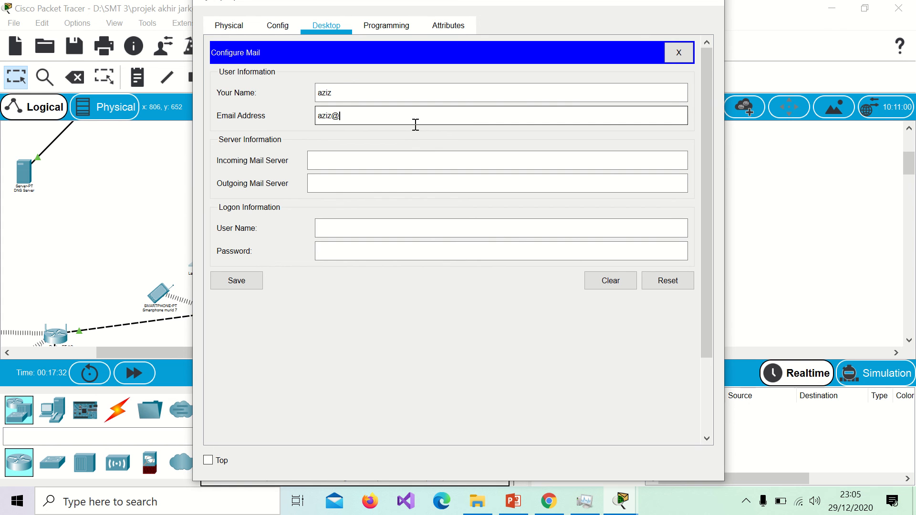
key(ctrl+v)
Step: Set mail.smkn1cermegresik.sch.id as incoming and outgoing server, fill the login user name, and save
click(393, 164)
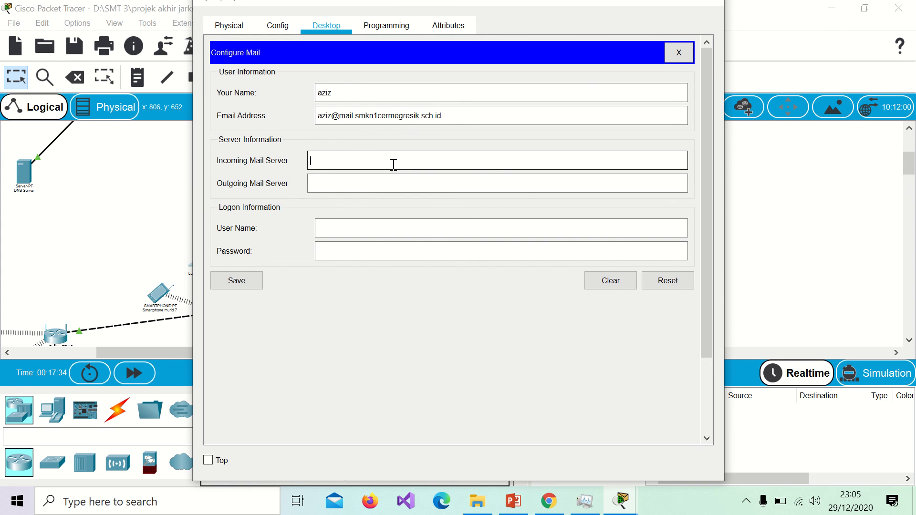
key(ctrl+v)
click(383, 182)
key(ctrl+v)
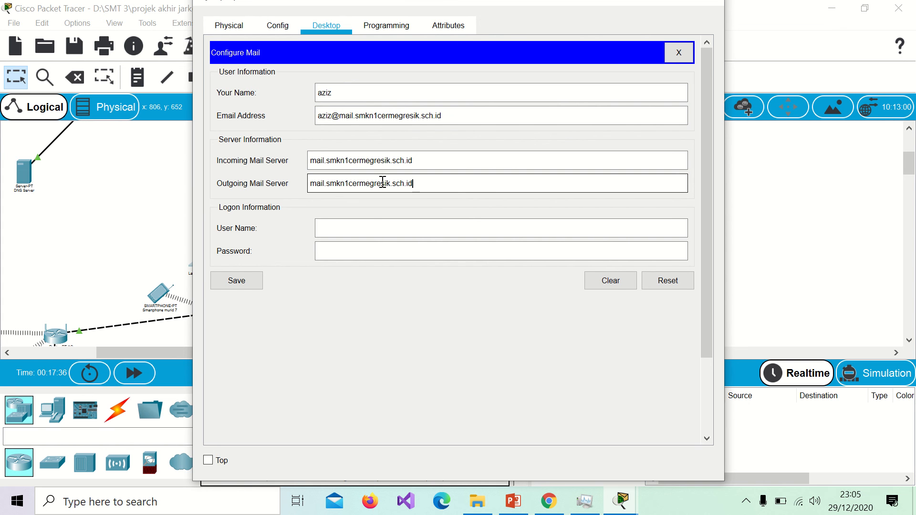
click(371, 229)
text(az)
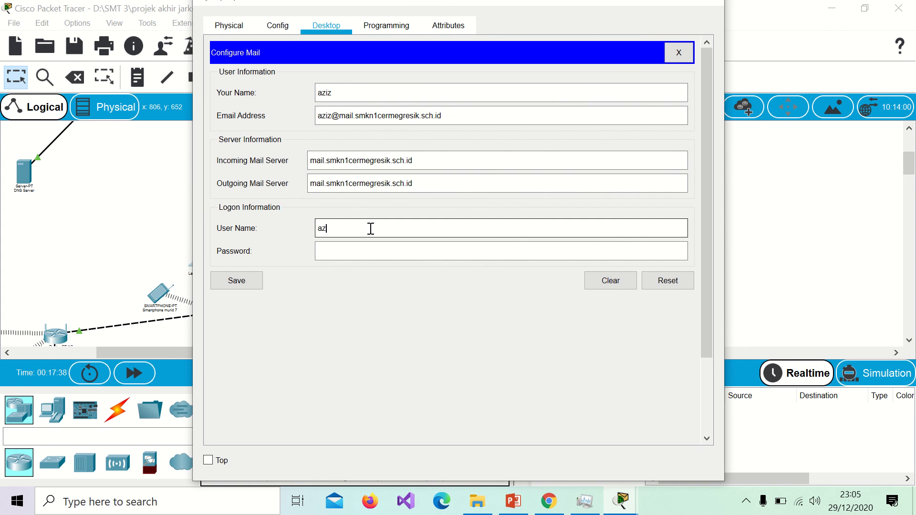
text(iz)
click(364, 251)
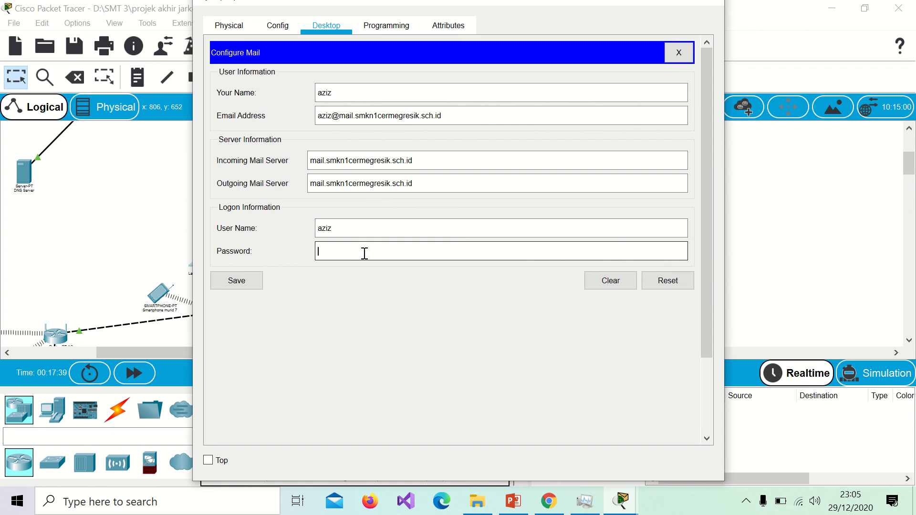
text(aziz)
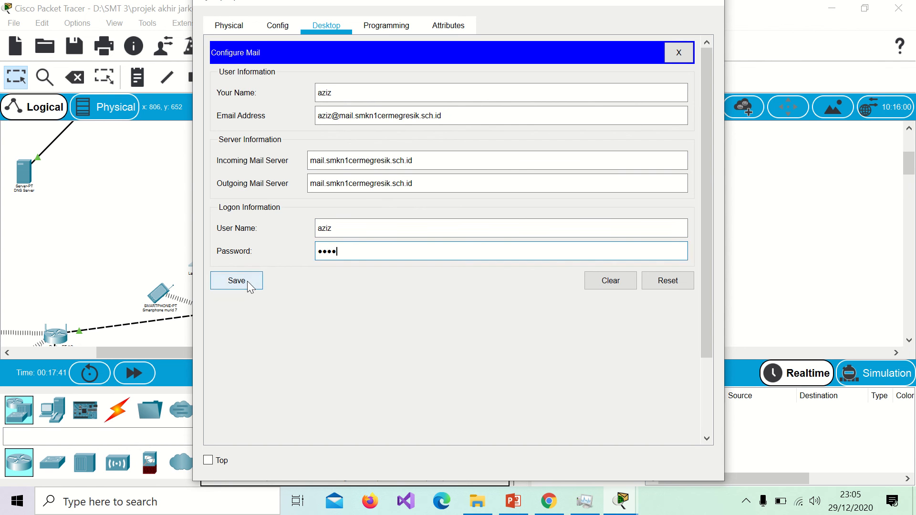
click(248, 283)
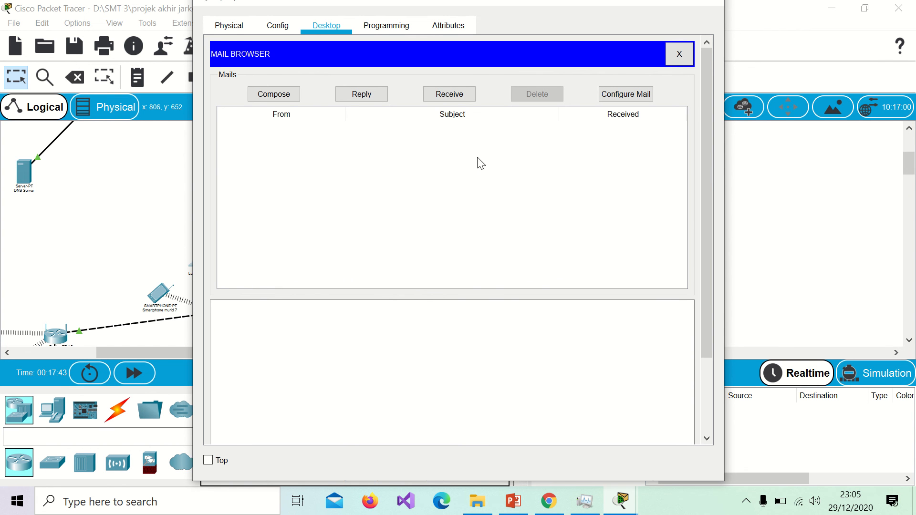
Step: Send an email titled 'coba' reading 'ini email nya' to the second user's school address
click(292, 96)
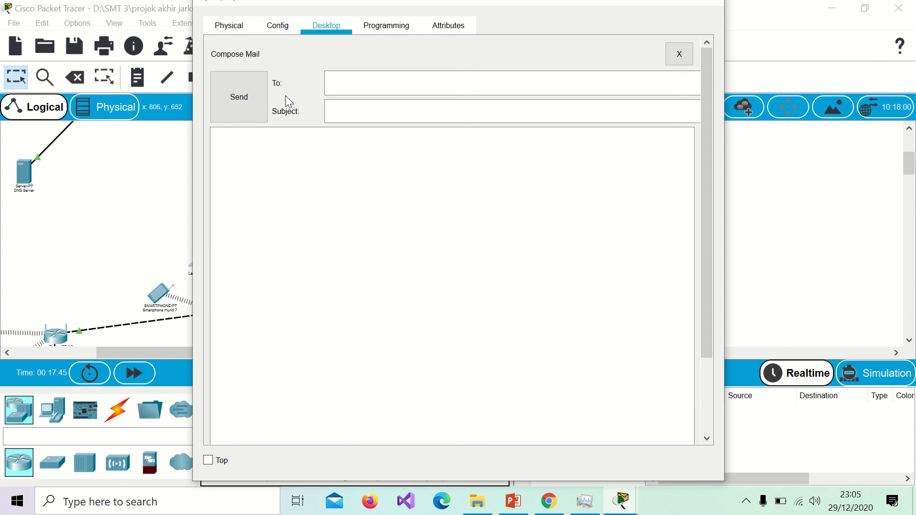
click(348, 86)
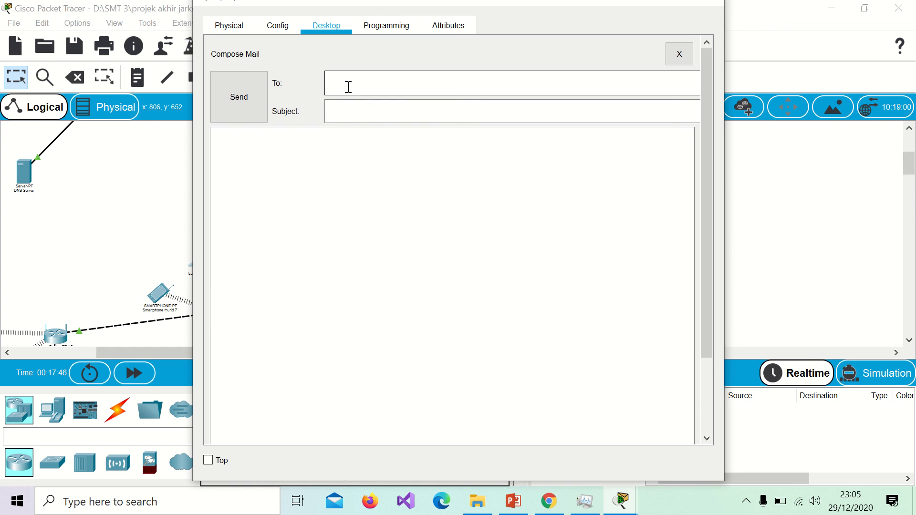
click(353, 113)
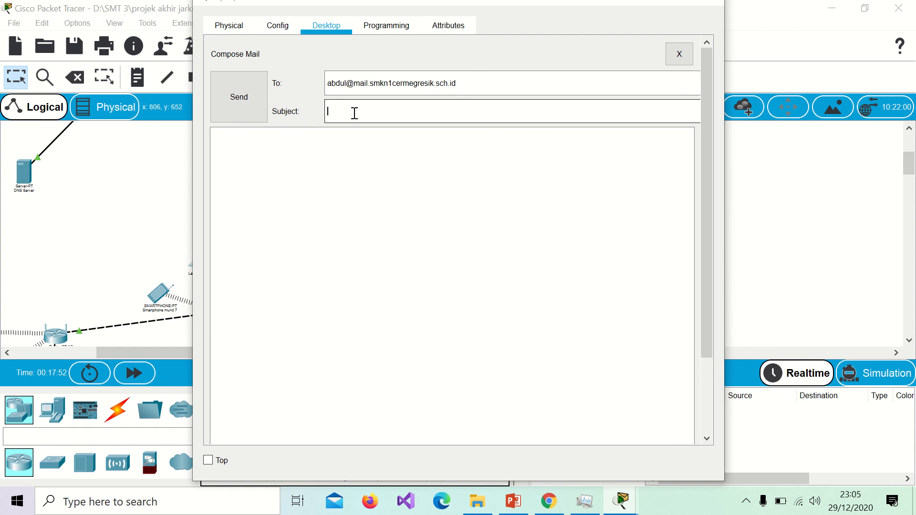
text(o)
key(BackSpace)
text(coba)
click(340, 145)
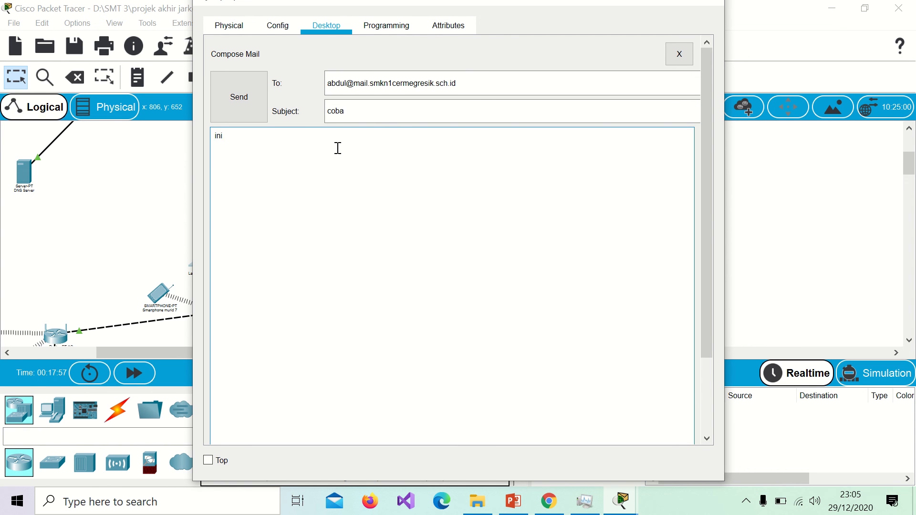
text(ini email nya)
click(227, 90)
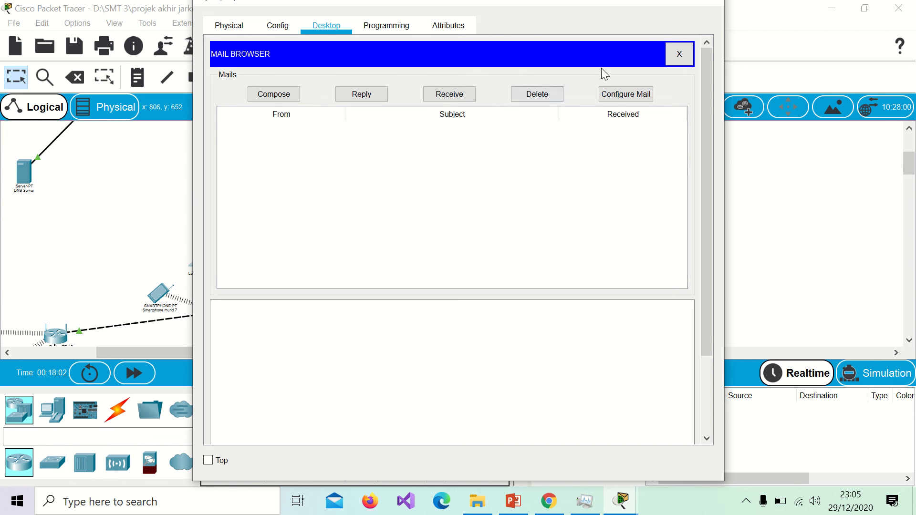
drag(587, 6, 562, 81)
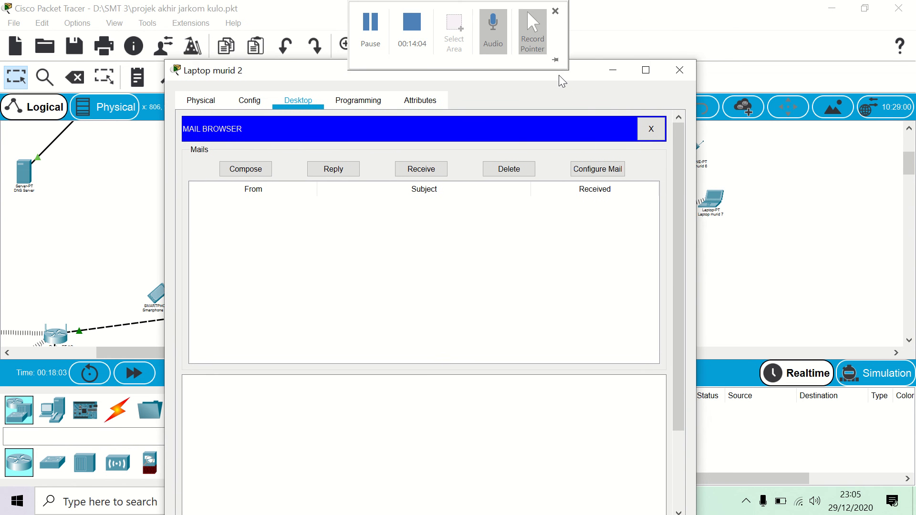
Step: Open the Email application on Smartphone murid 7
click(758, 166)
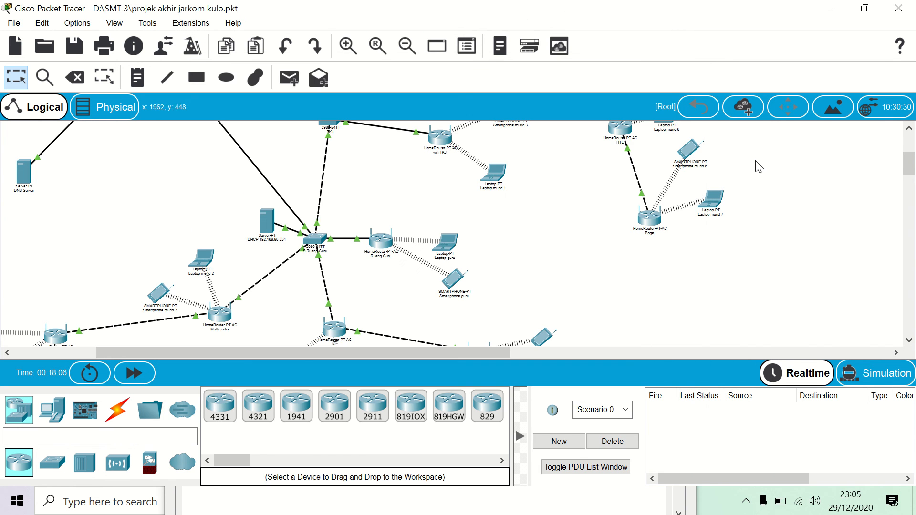
double_click(162, 292)
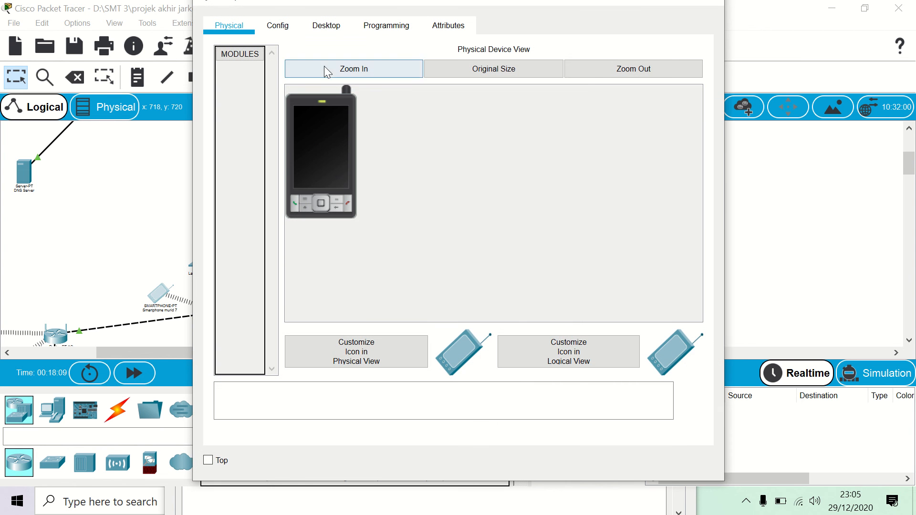
click(325, 29)
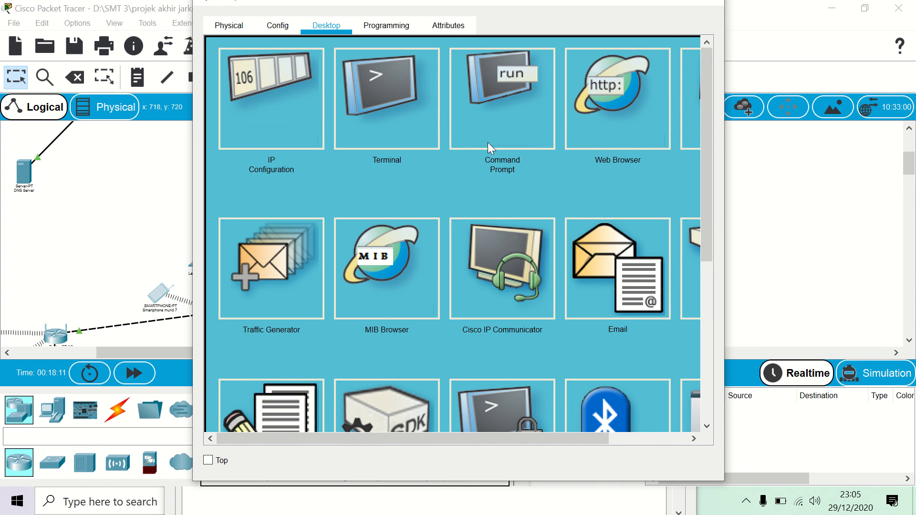
click(603, 253)
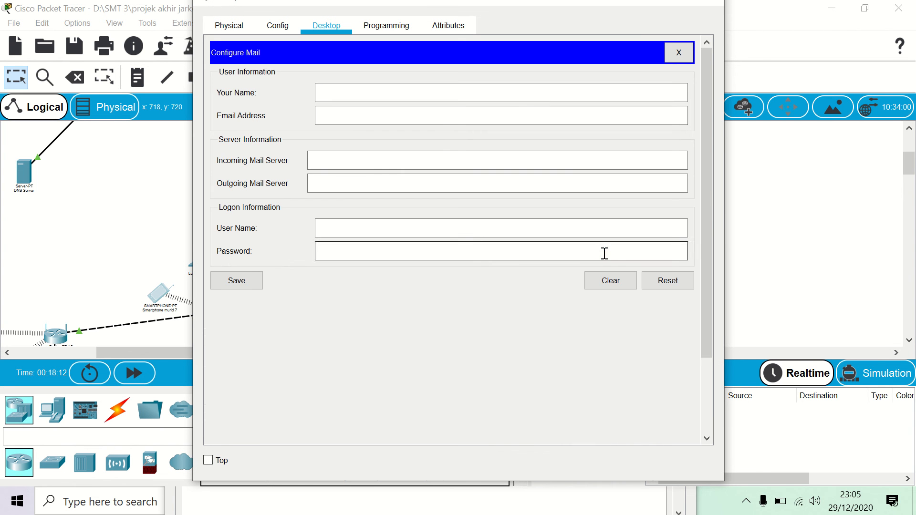
Step: Enter the second user's name and email address on the school mail domain
click(437, 91)
text(abdul)
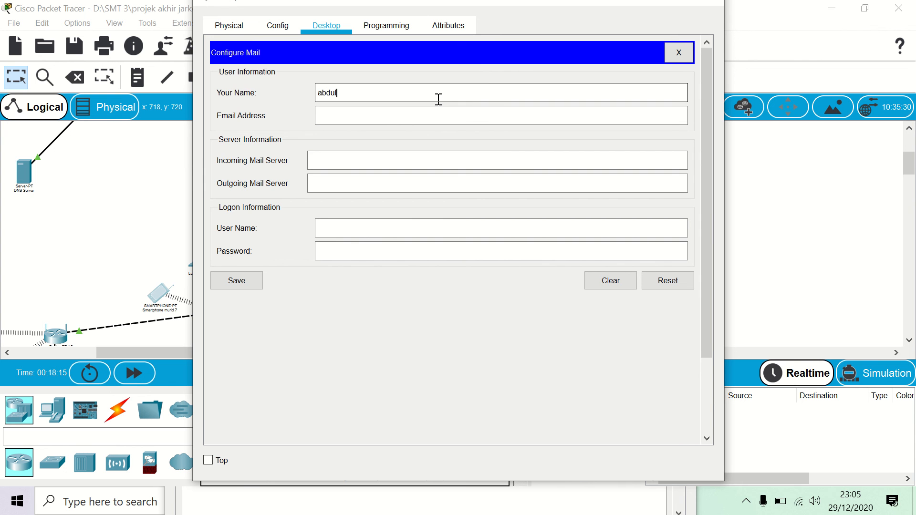
click(423, 119)
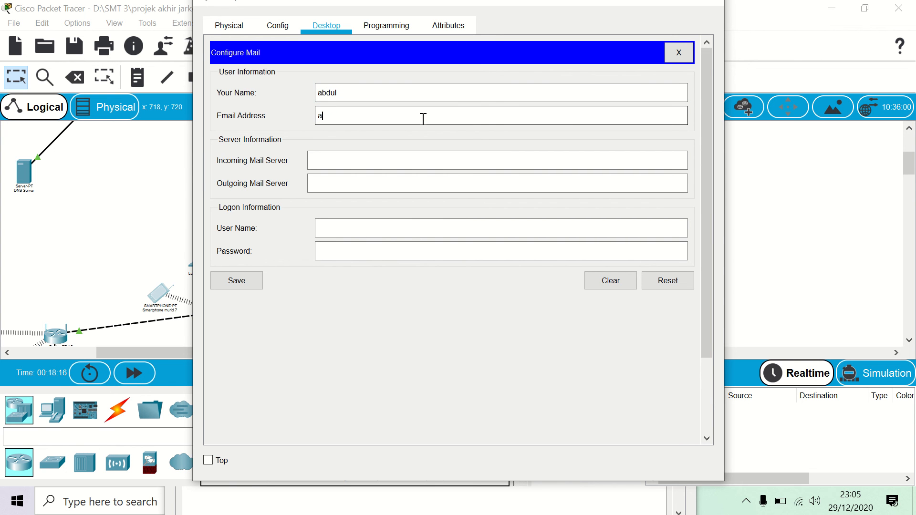
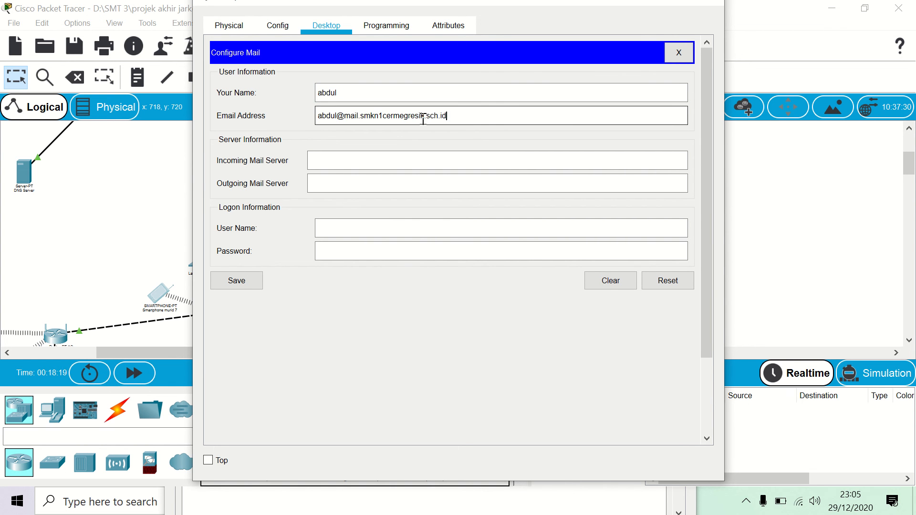
Step: Set mail.smkn1cermegresik.sch.id as both mail servers, enter the user's login and password, and save
click(391, 161)
text(mail.smkn1cermegresik.sch.id)
click(382, 182)
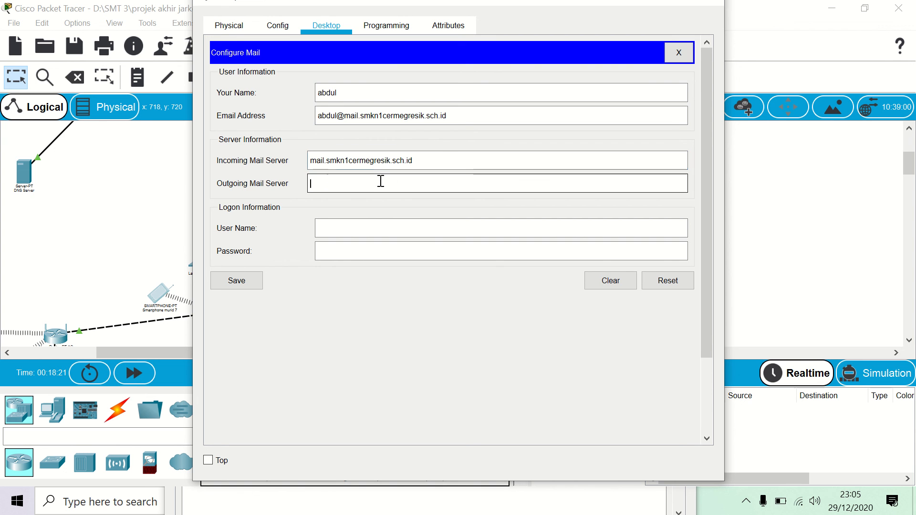
text(mail.smkn1cermegresik.sch.id)
click(382, 225)
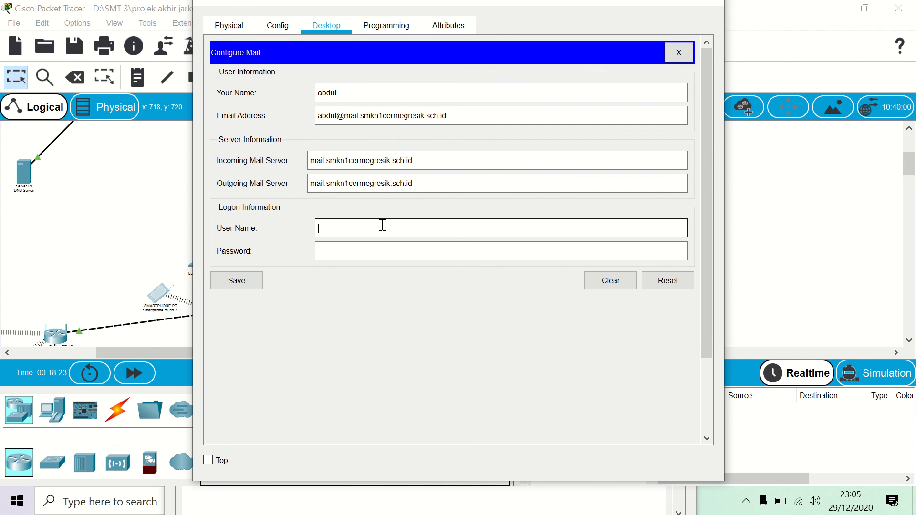
text(abdul)
click(374, 251)
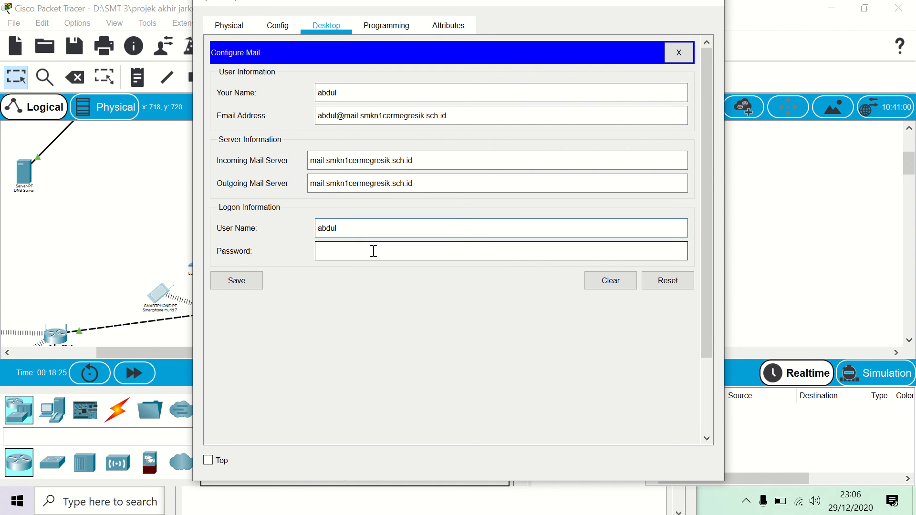
text(12345)
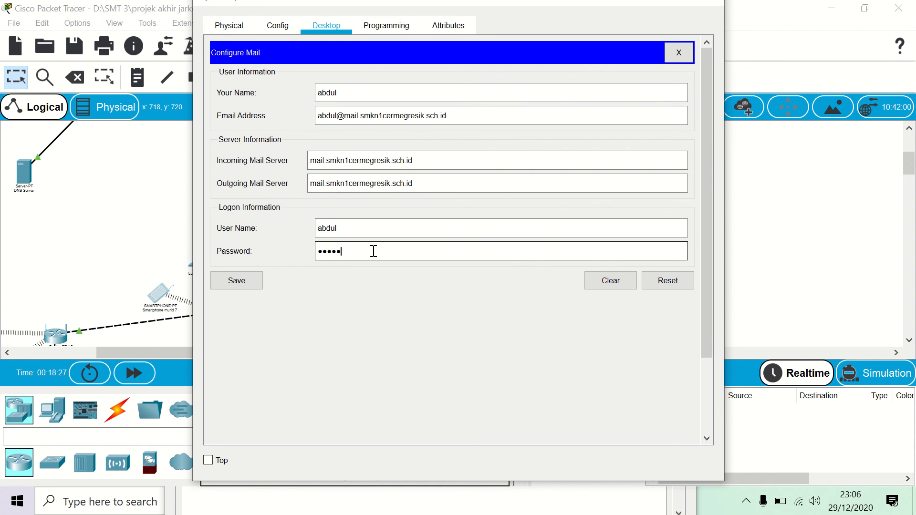
click(248, 281)
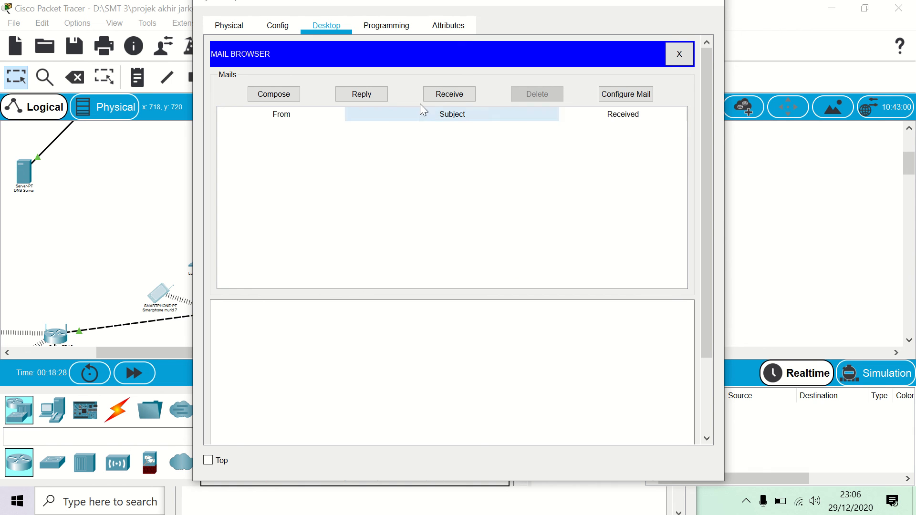
Step: Receive and open the 'coba' email, then reply 'email nya sudah masuk' to the laptop
click(449, 97)
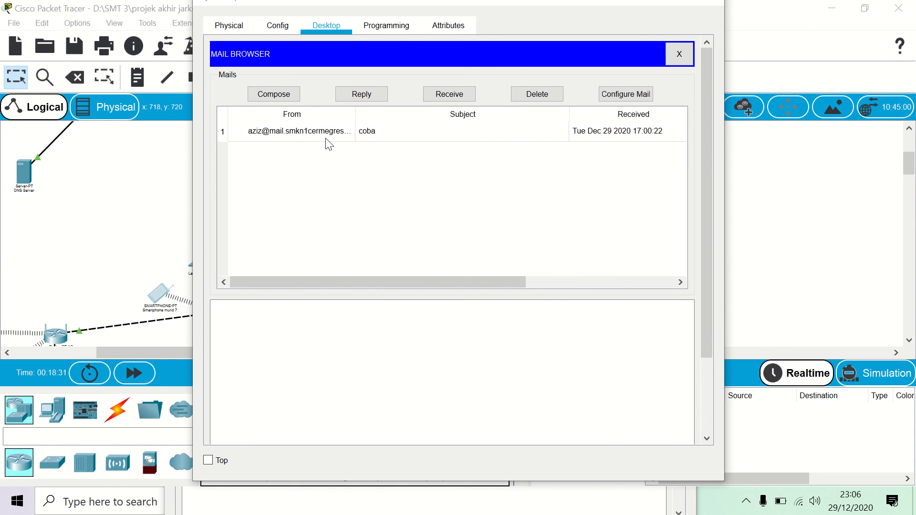
click(324, 134)
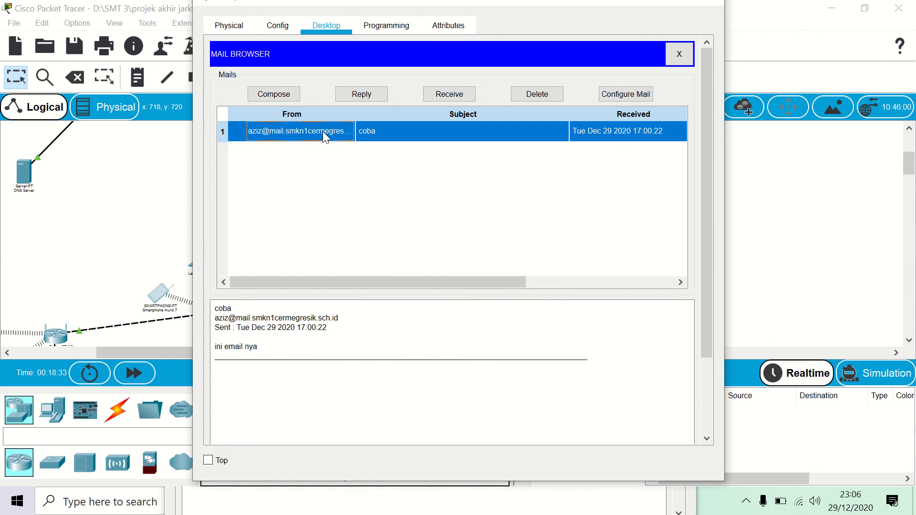
double_click(368, 133)
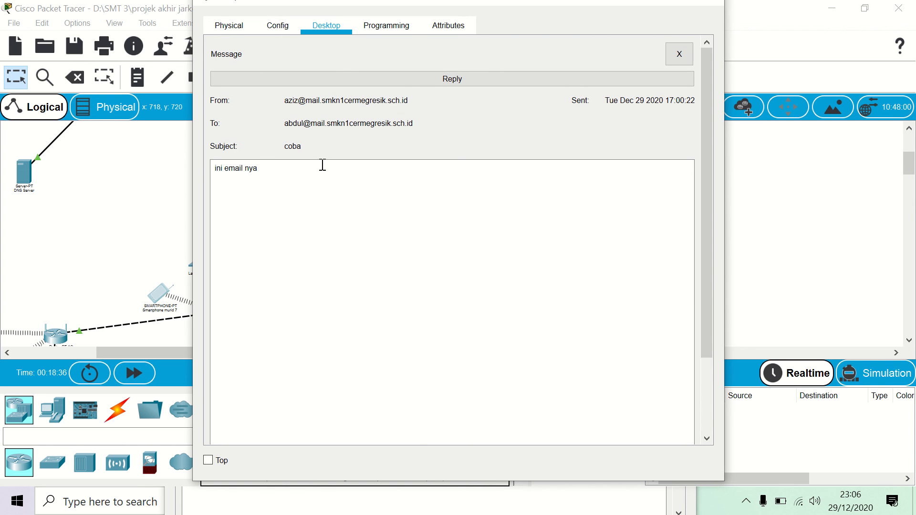
click(427, 81)
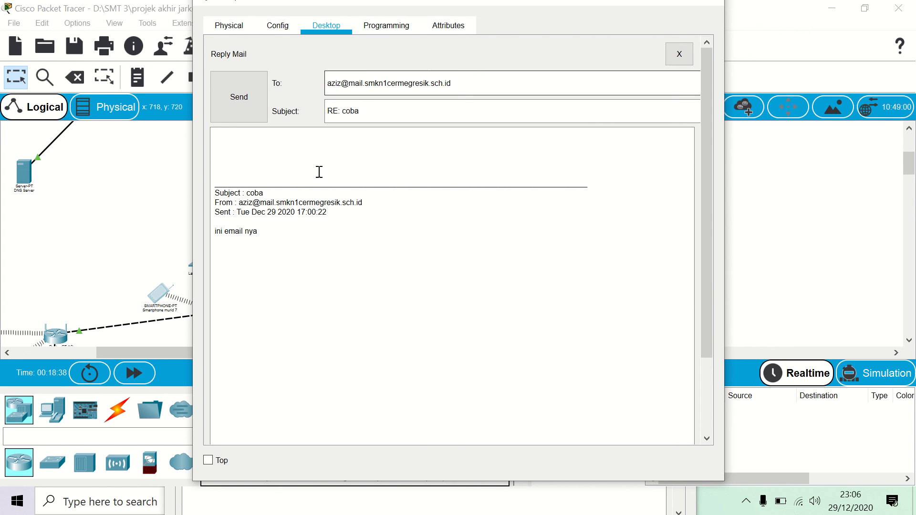
text(ema)
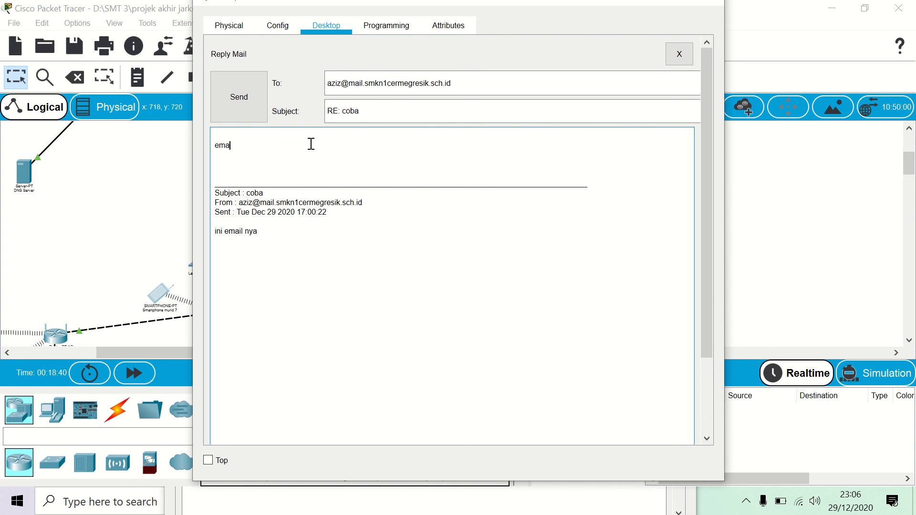
text(il ny a sudah masuk)
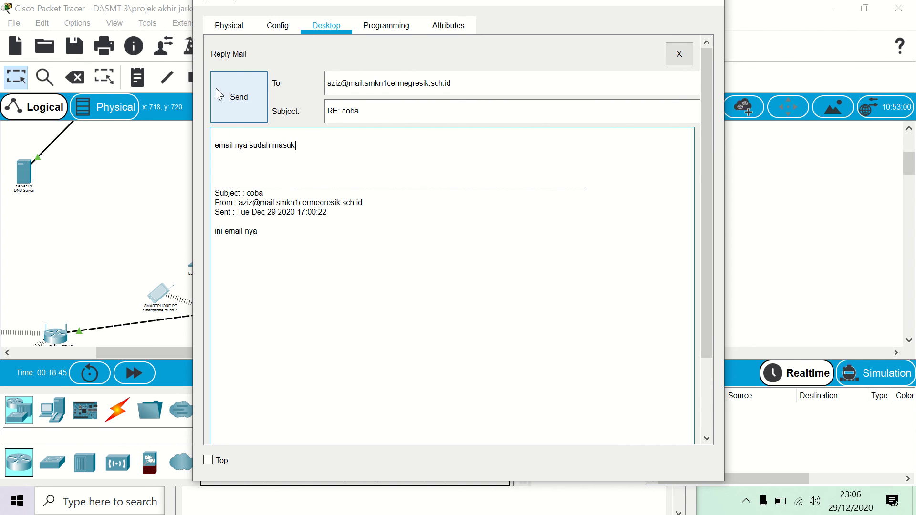
click(256, 99)
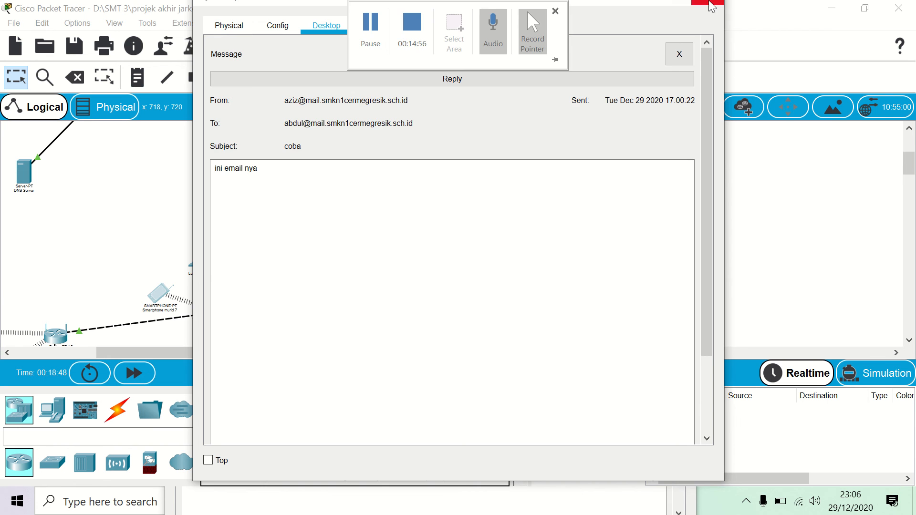
click(711, 3)
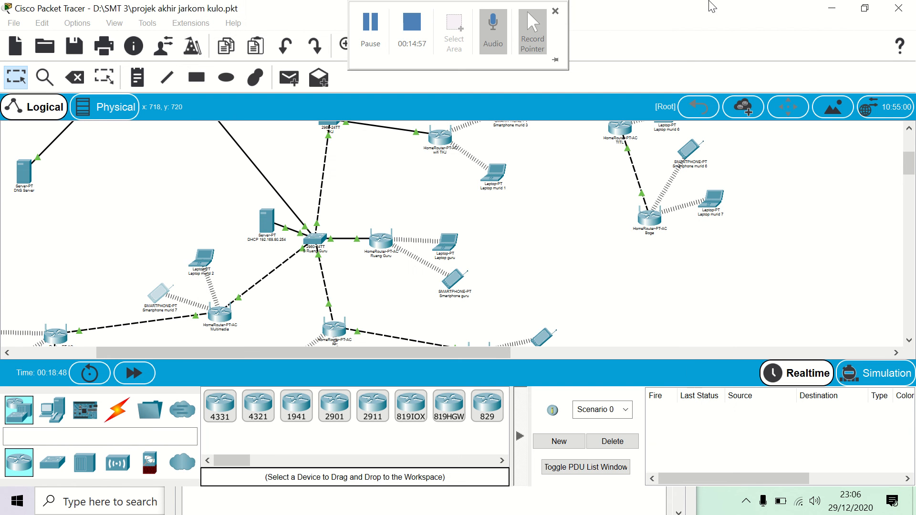
Step: Receive and read the 'RE: coba' reply 'email nya sudah masuk' in Laptop murid 2's Mail Browser
click(202, 258)
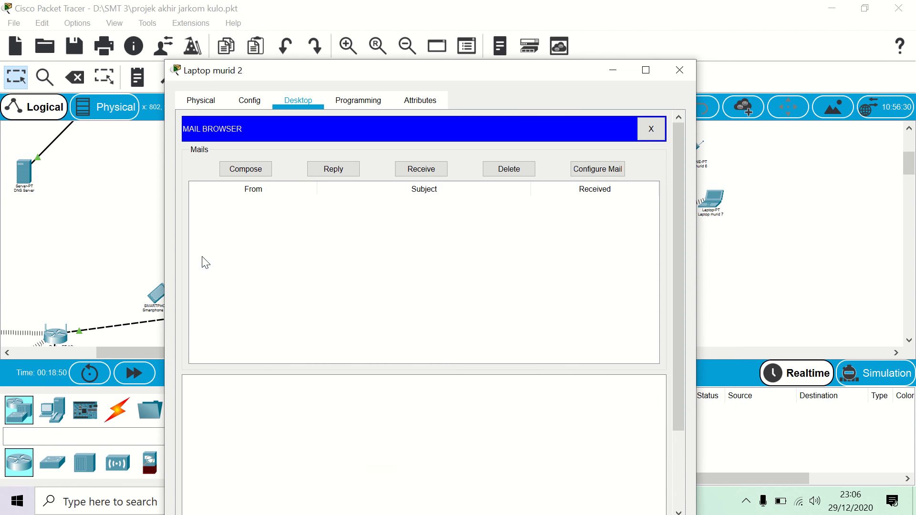
click(415, 170)
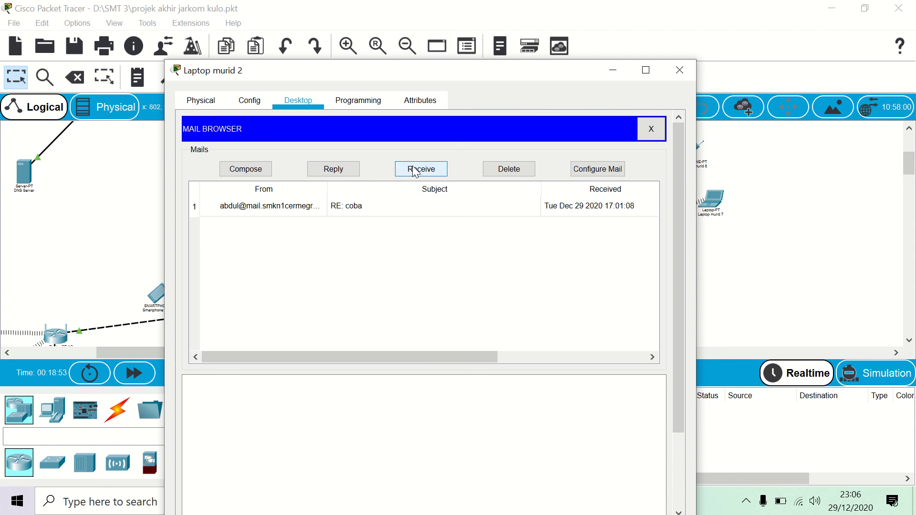
click(279, 208)
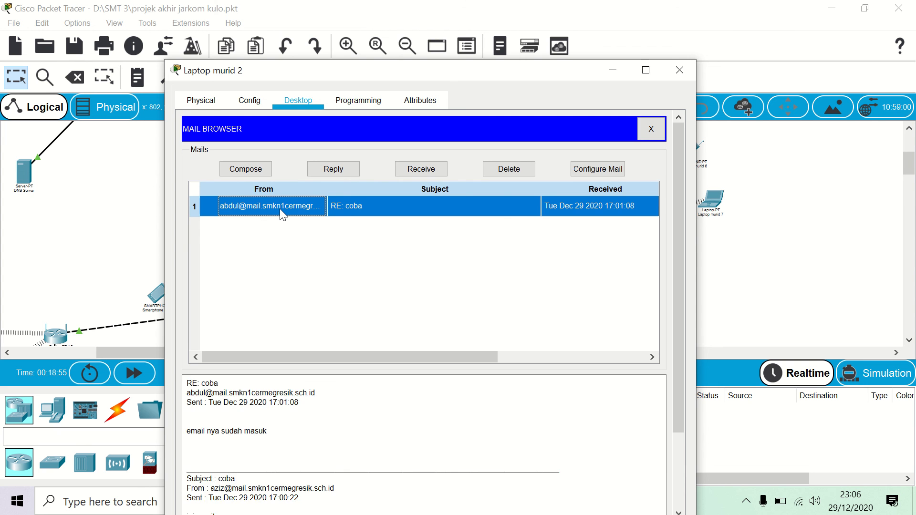
double_click(279, 208)
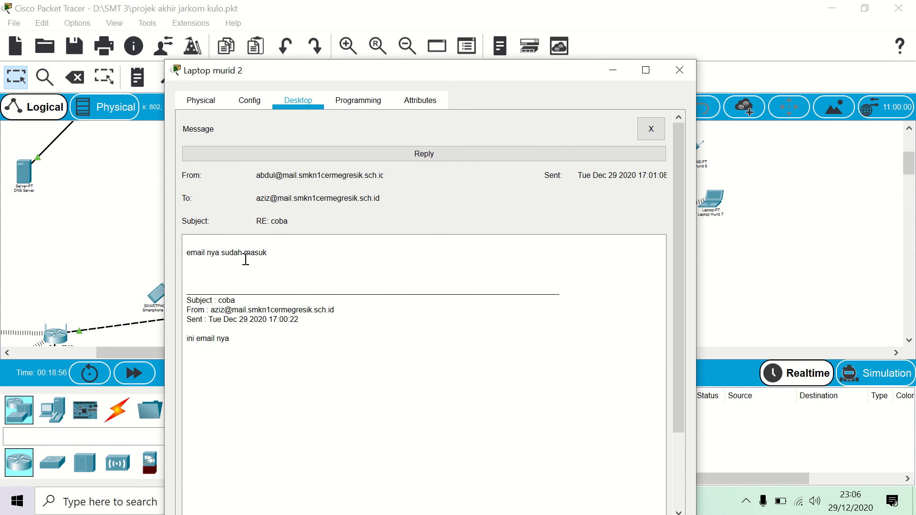
click(683, 70)
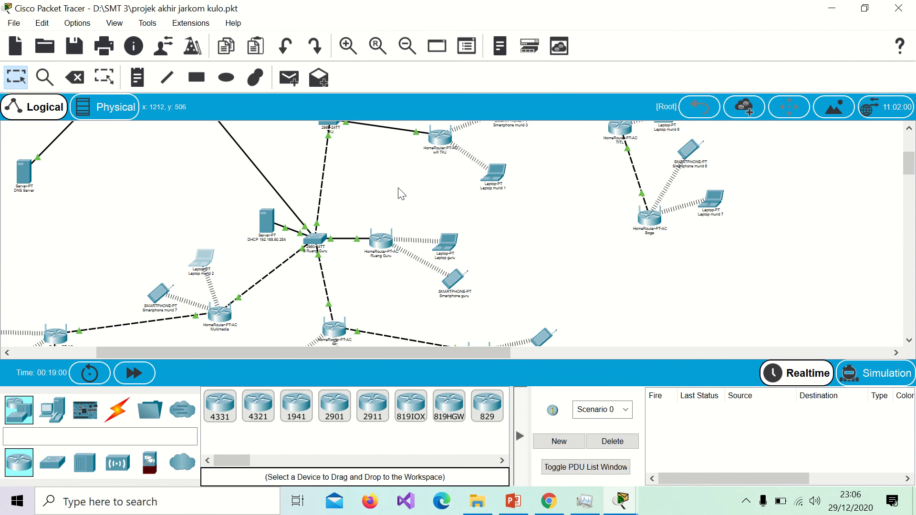
Step: Scroll the workspace up and left to bring the FTP, mail, web and DNS servers into view
scroll(400, 193, up, 3)
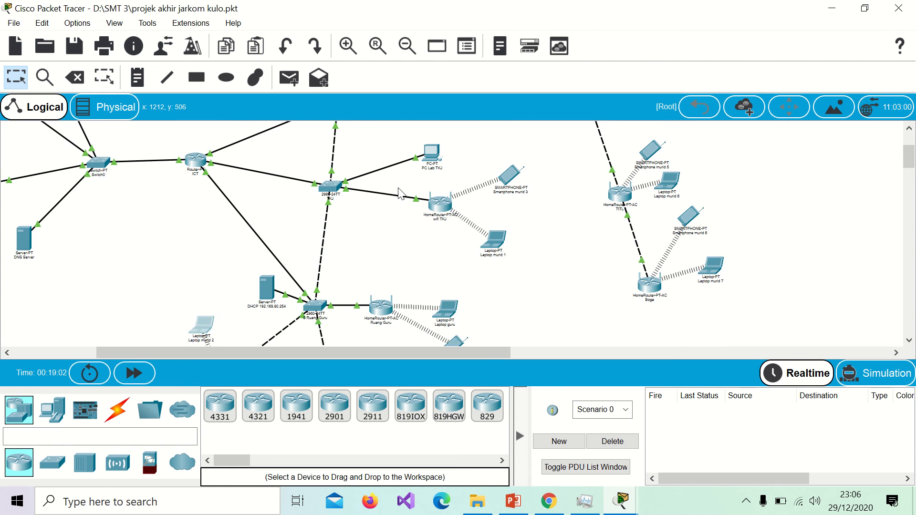
scroll(237, 180, left, 6)
scroll(238, 179, up, 1)
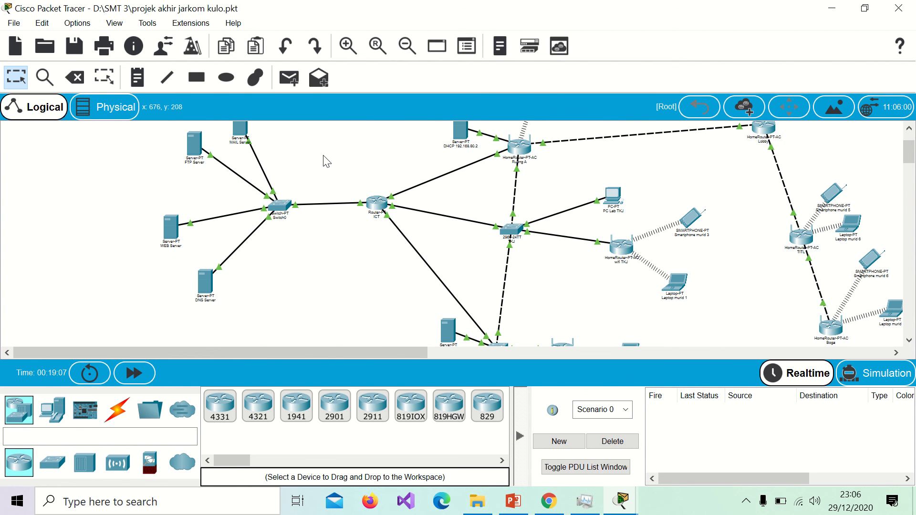
scroll(323, 161, up, 2)
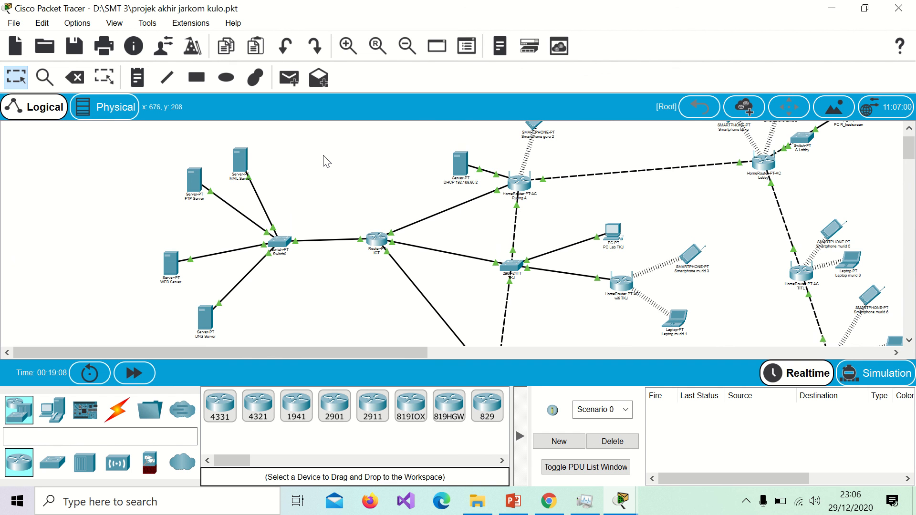